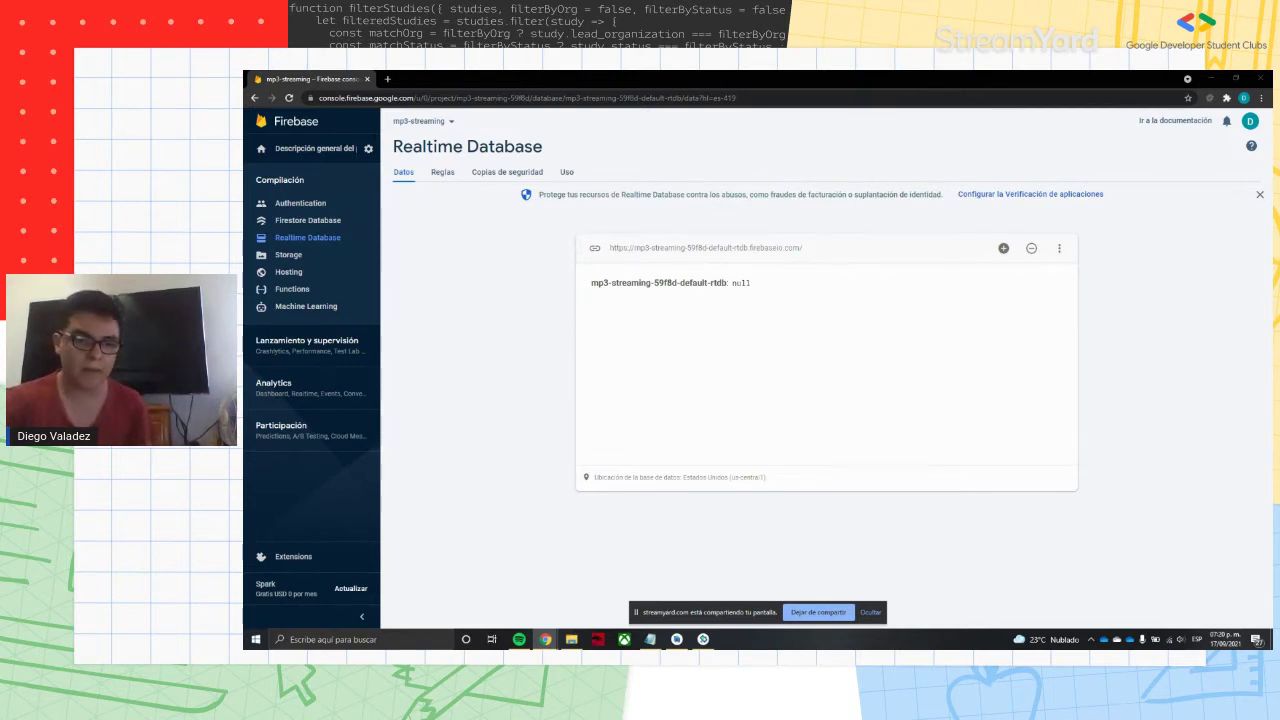
- Switch to File Explorer and open Songs.json from the Android-Firebase-Mp3-Recursos folder in Visual Studio Code
{"action": "key", "text": "alt+Tab"}
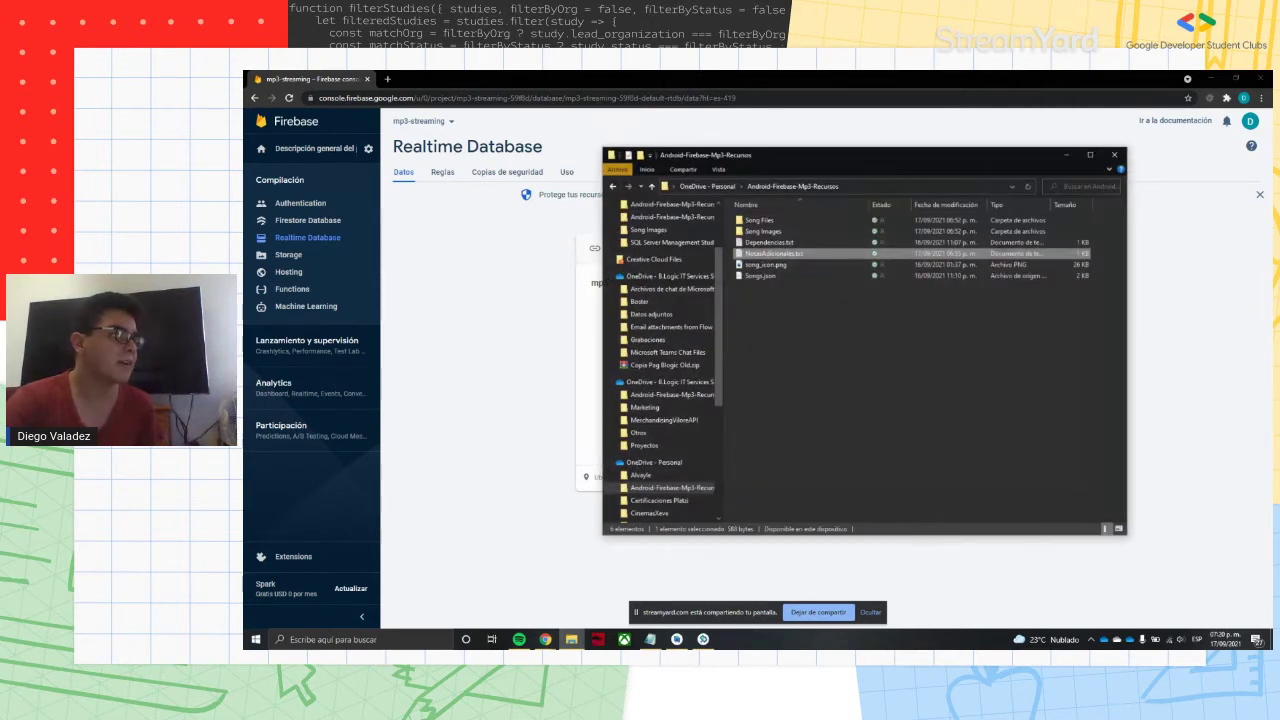
{"action": "left_click", "coordinate": [768, 270]}
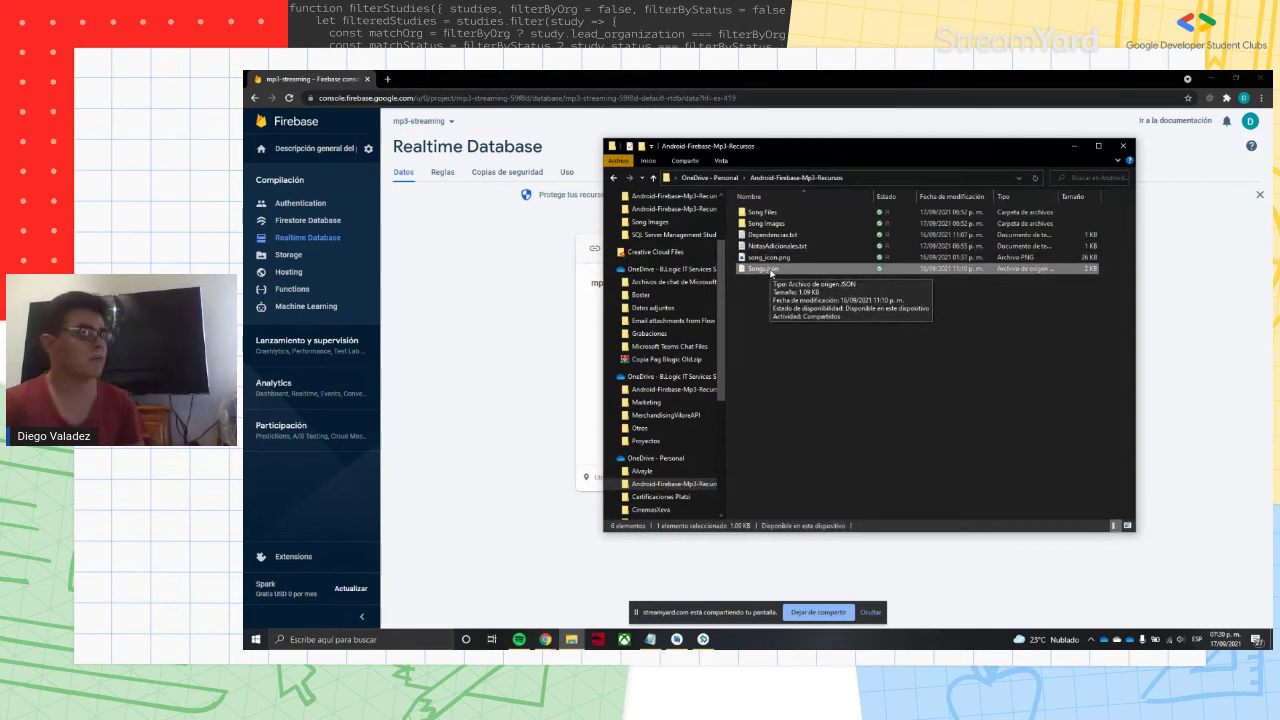
{"action": "double_click", "coordinate": [770, 271]}
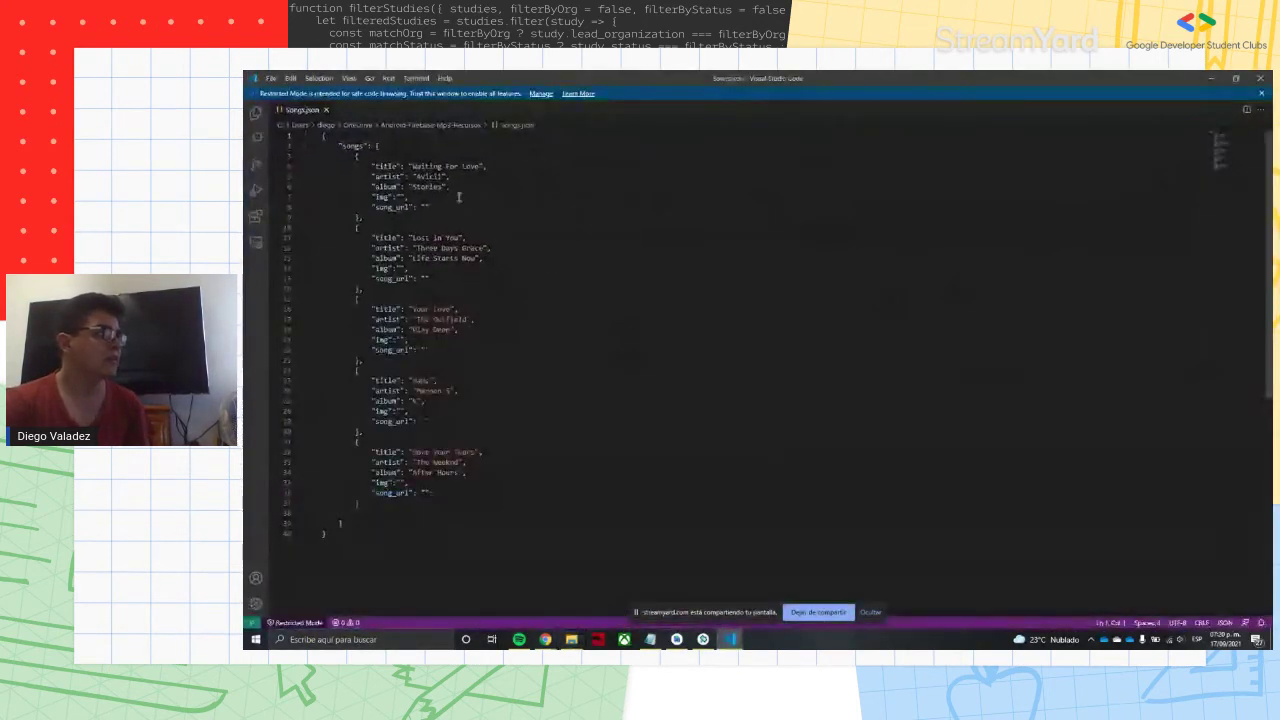
- Examine the songs array and each entry's title, artist, album, img and song_url fields, then return to the Firebase console
{"action": "left_click_drag", "start_coordinate": [340, 146], "coordinate": [358, 483]}
{"action": "left_click", "coordinate": [345, 148]}
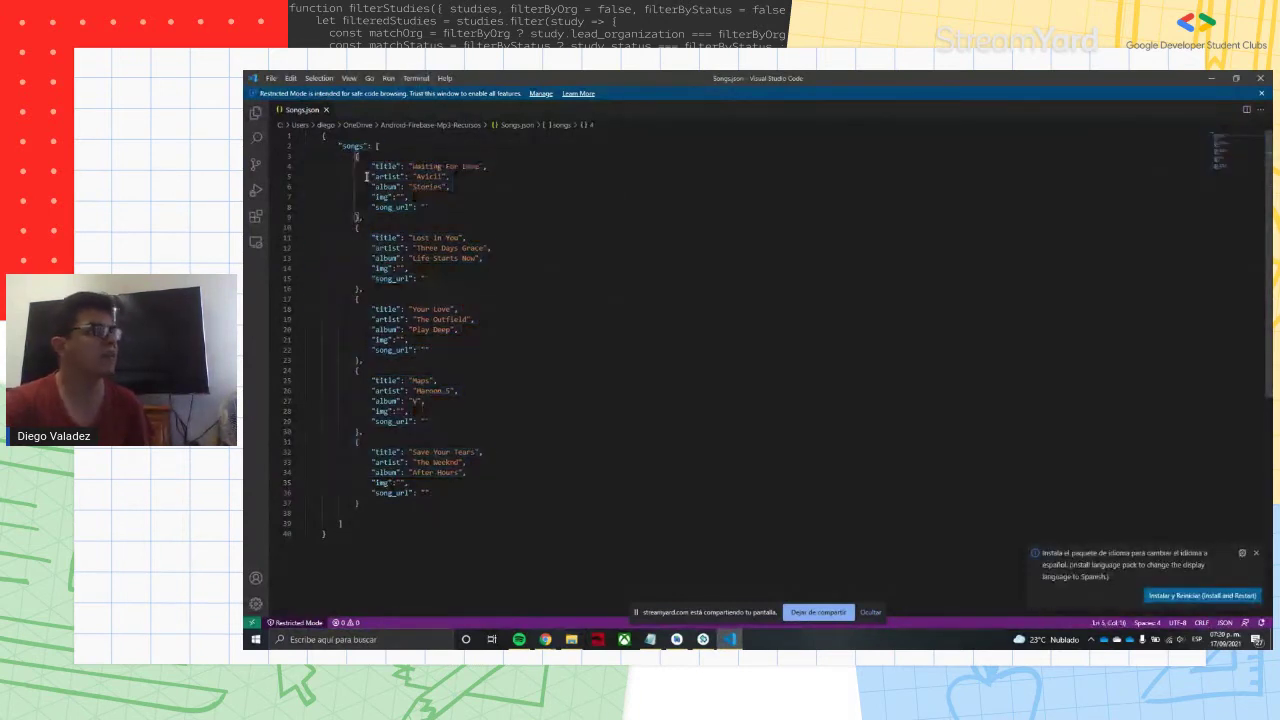
{"action": "left_click_drag", "start_coordinate": [341, 147], "coordinate": [334, 523]}
{"action": "left_click", "coordinate": [455, 240]}
{"action": "left_click_drag", "start_coordinate": [462, 238], "coordinate": [412, 238]}
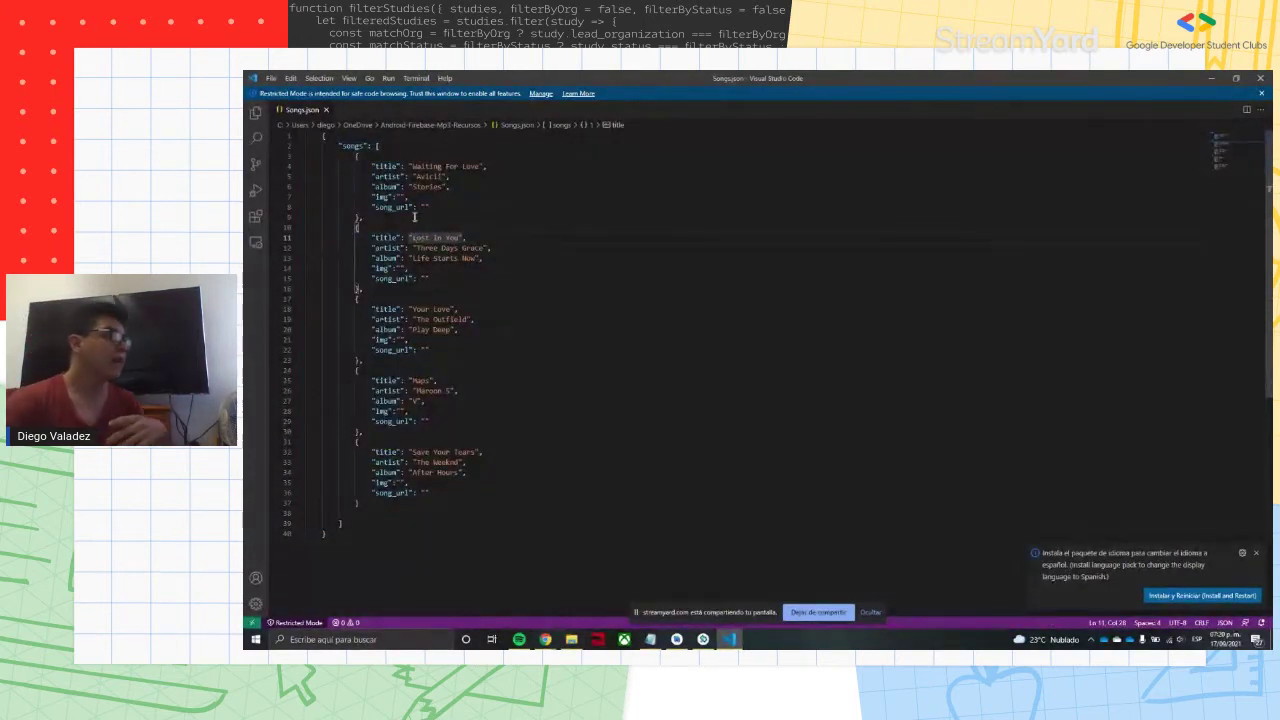
{"action": "double_click", "coordinate": [347, 147]}
{"action": "double_click", "coordinate": [347, 147]}
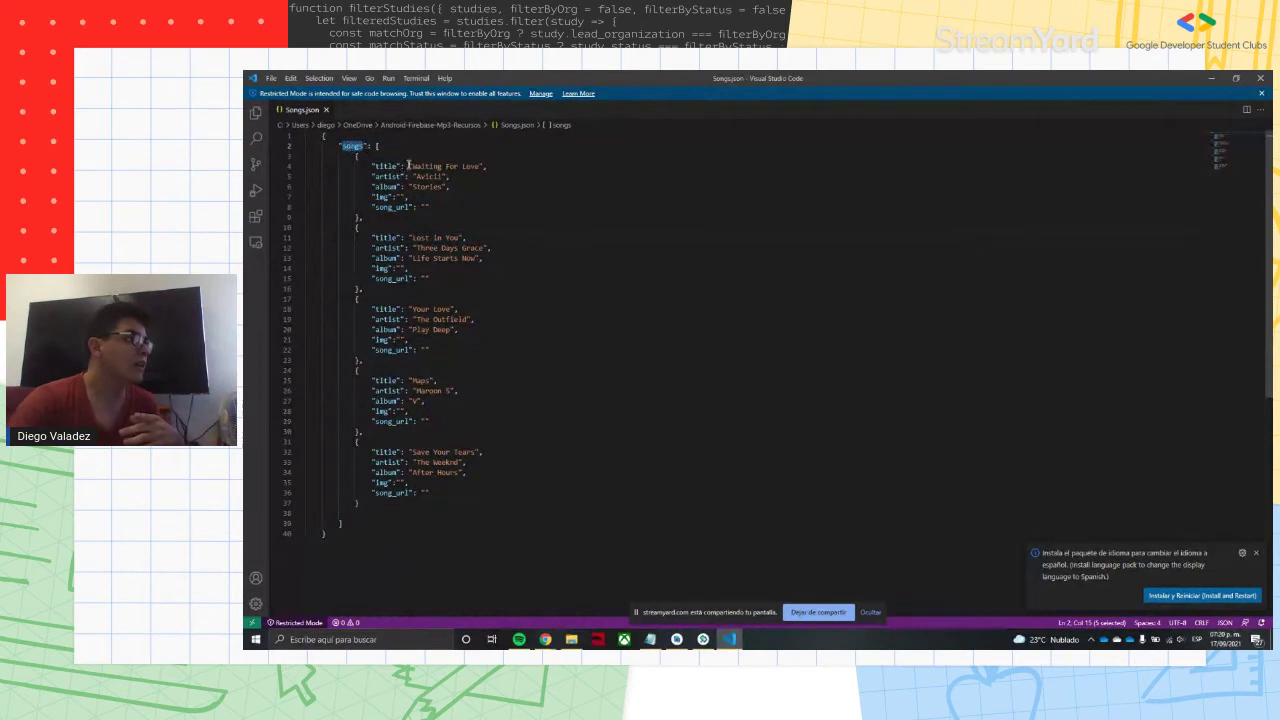
{"action": "left_click_drag", "start_coordinate": [372, 166], "coordinate": [424, 207]}
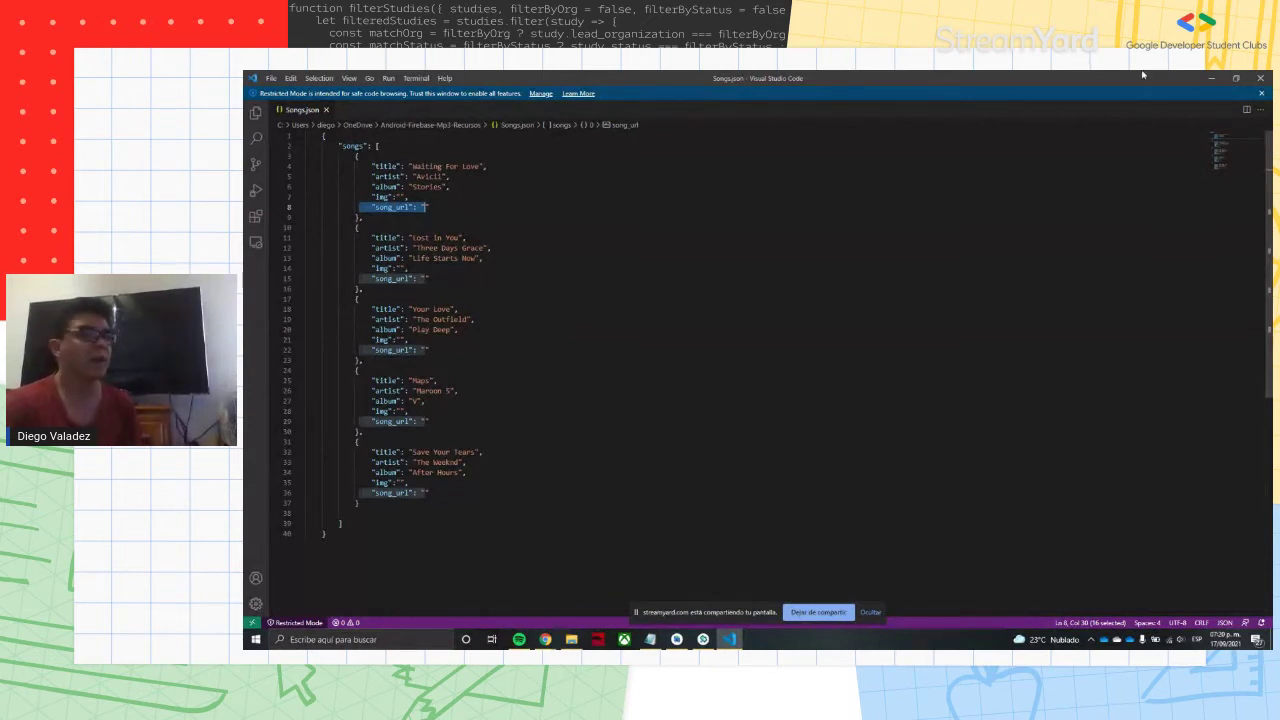
{"action": "left_click", "coordinate": [446, 188]}
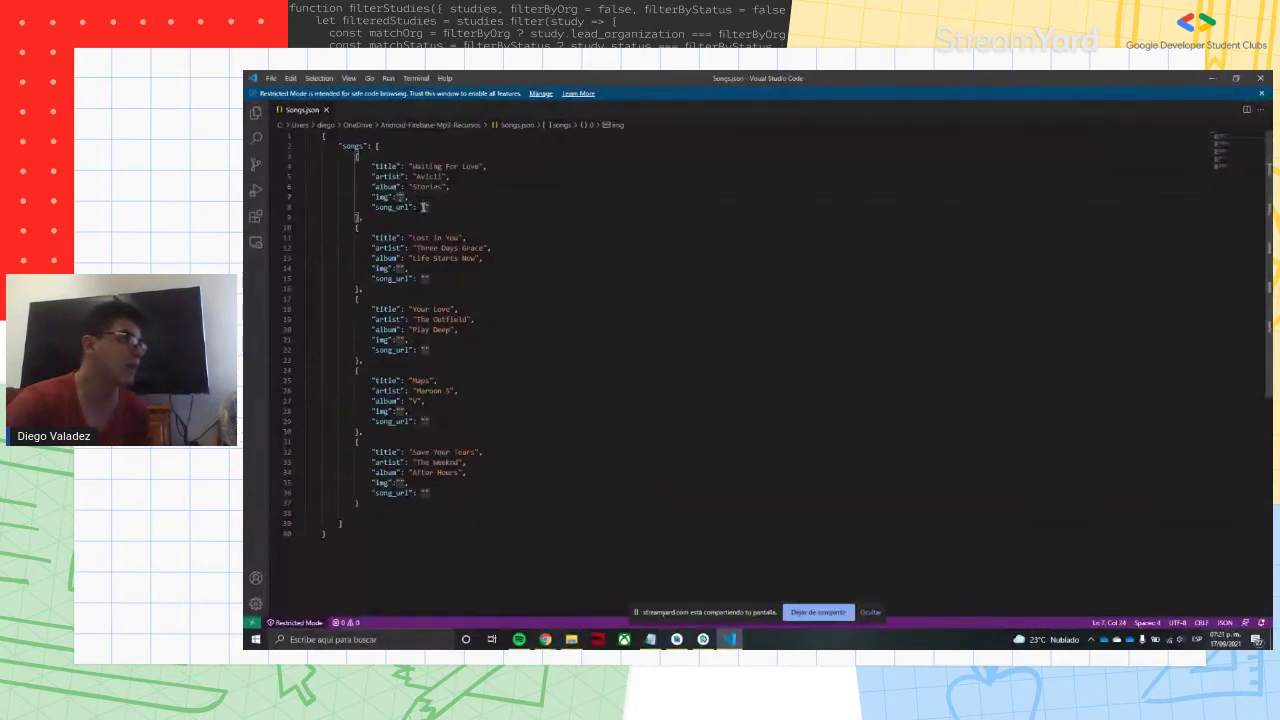
{"action": "left_click", "coordinate": [1211, 78]}
{"action": "left_click", "coordinate": [1073, 146]}
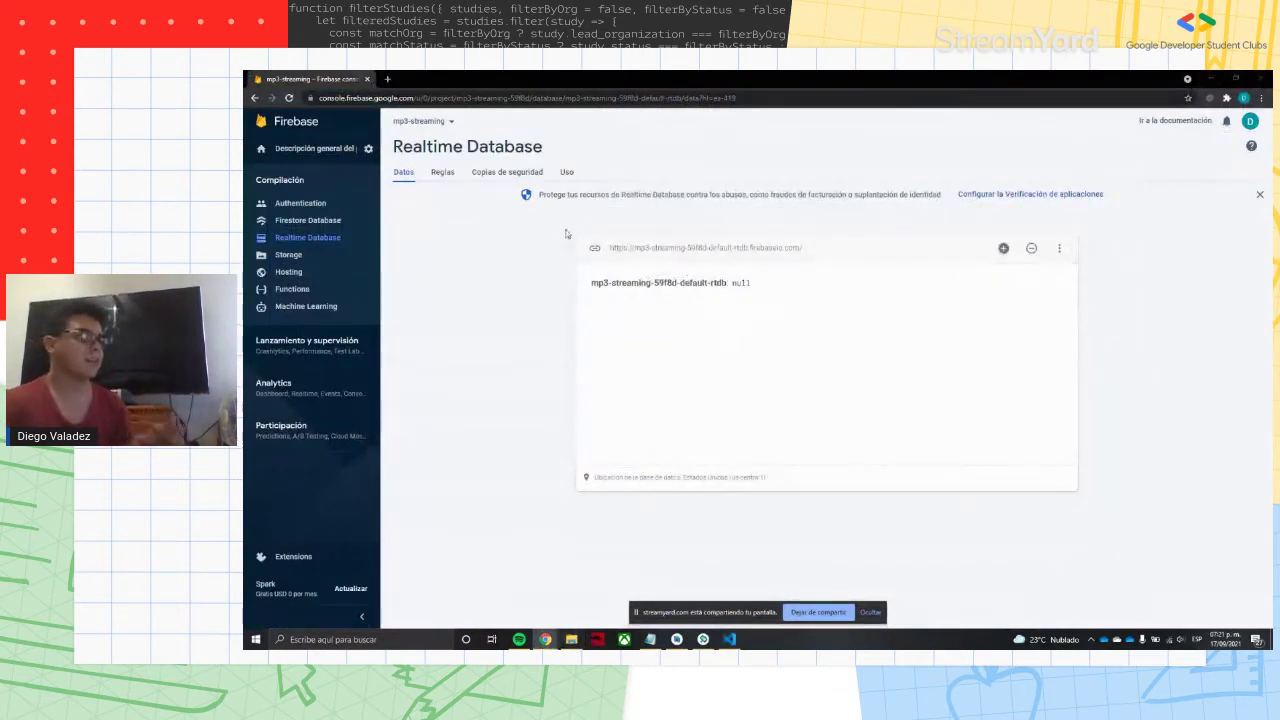
- Set up Cloud Storage for the project with the default security rules and the nam5 (us-central) location
{"action": "left_click", "coordinate": [352, 237]}
{"action": "left_click", "coordinate": [320, 255]}
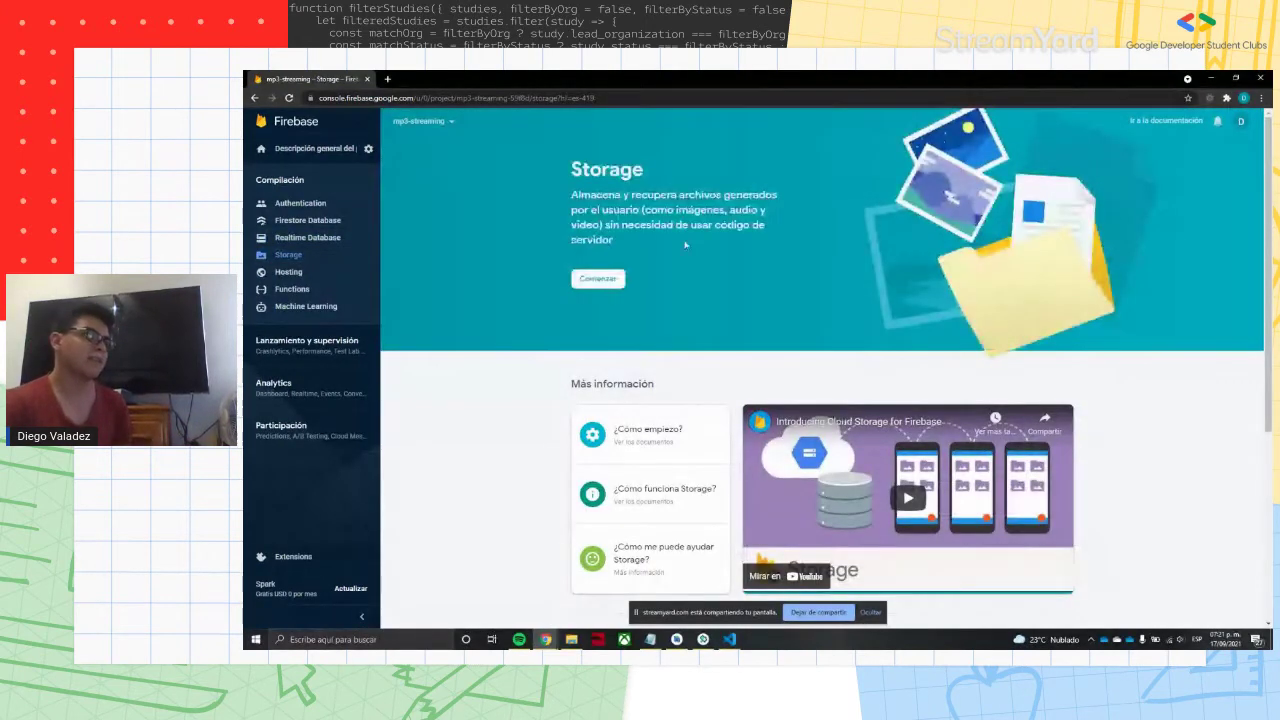
{"action": "left_click", "coordinate": [608, 280]}
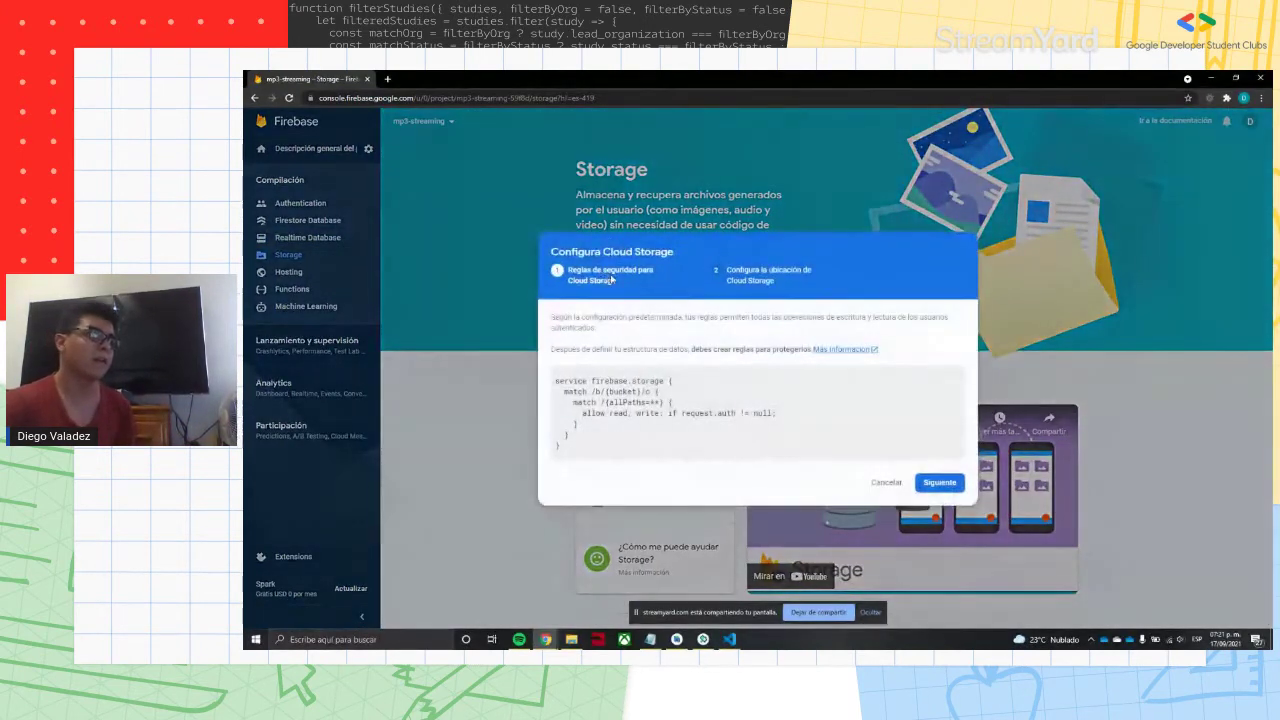
{"action": "left_click", "coordinate": [940, 483]}
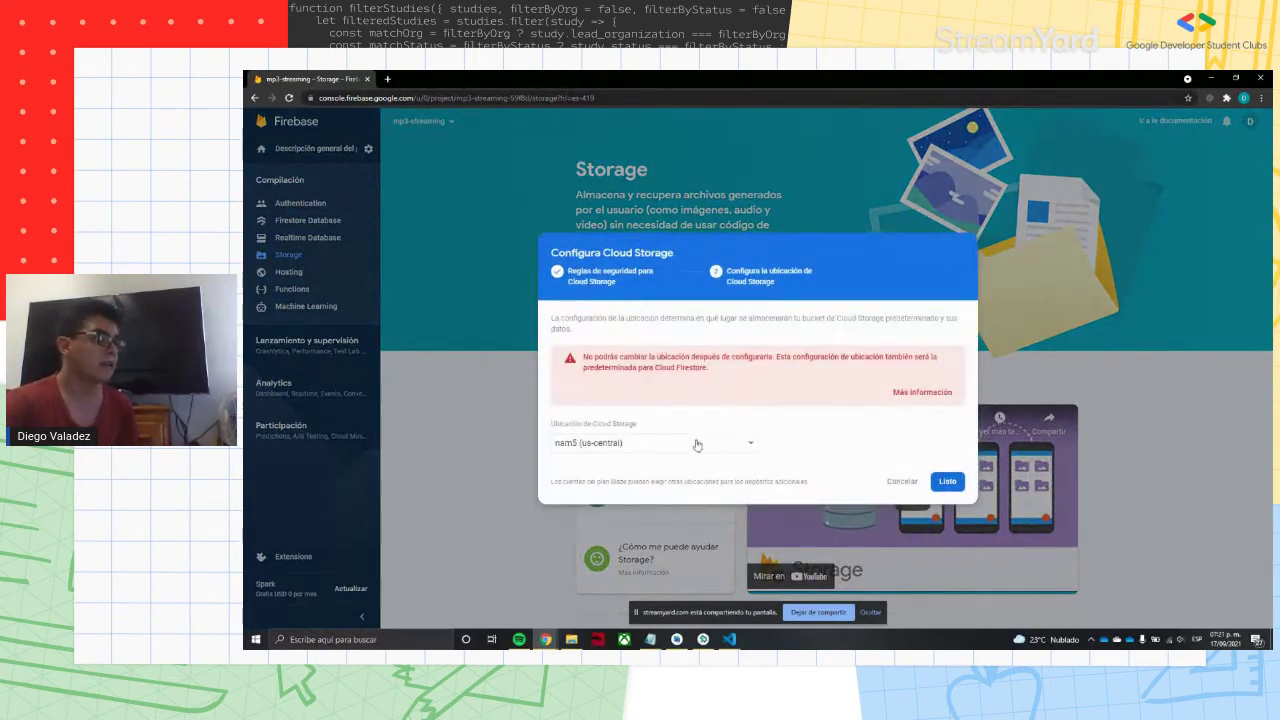
{"action": "left_click", "coordinate": [946, 481]}
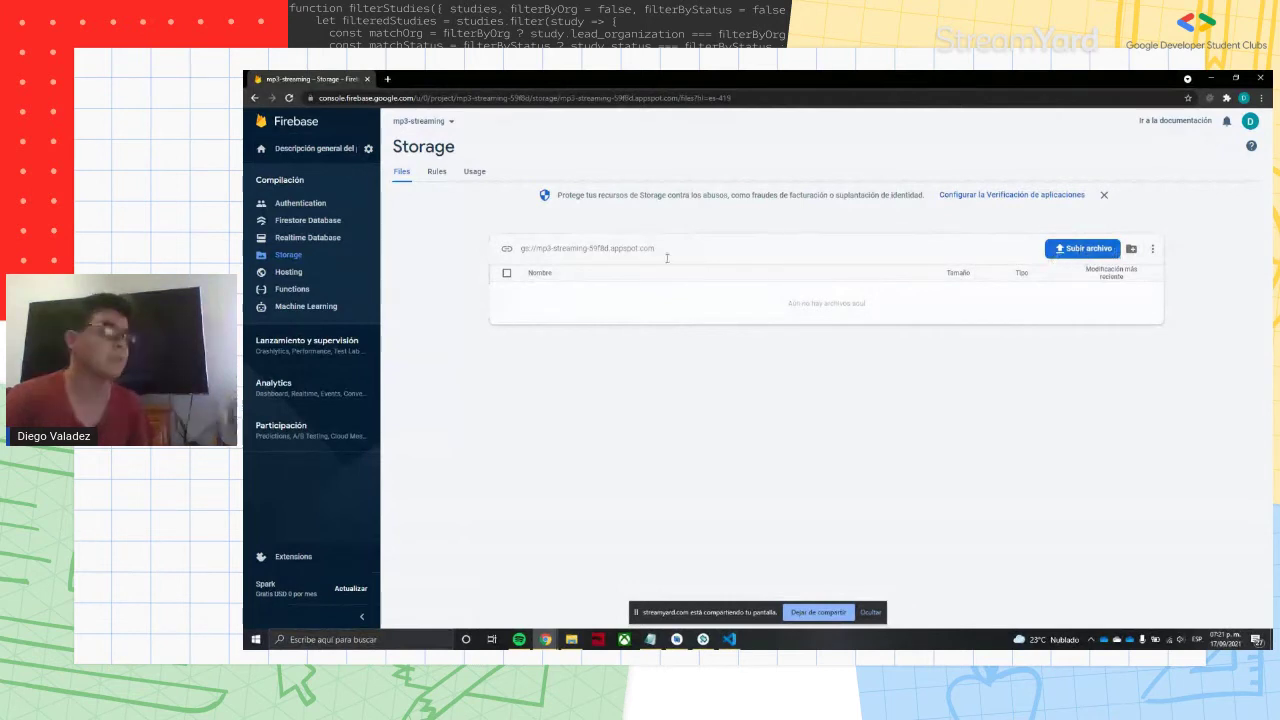
- Check the Song Files and Song Images folders in Android-Firebase-Mp3-Recursos, then return to the Firebase console
{"action": "left_click", "coordinate": [571, 639]}
{"action": "left_click", "coordinate": [772, 222]}
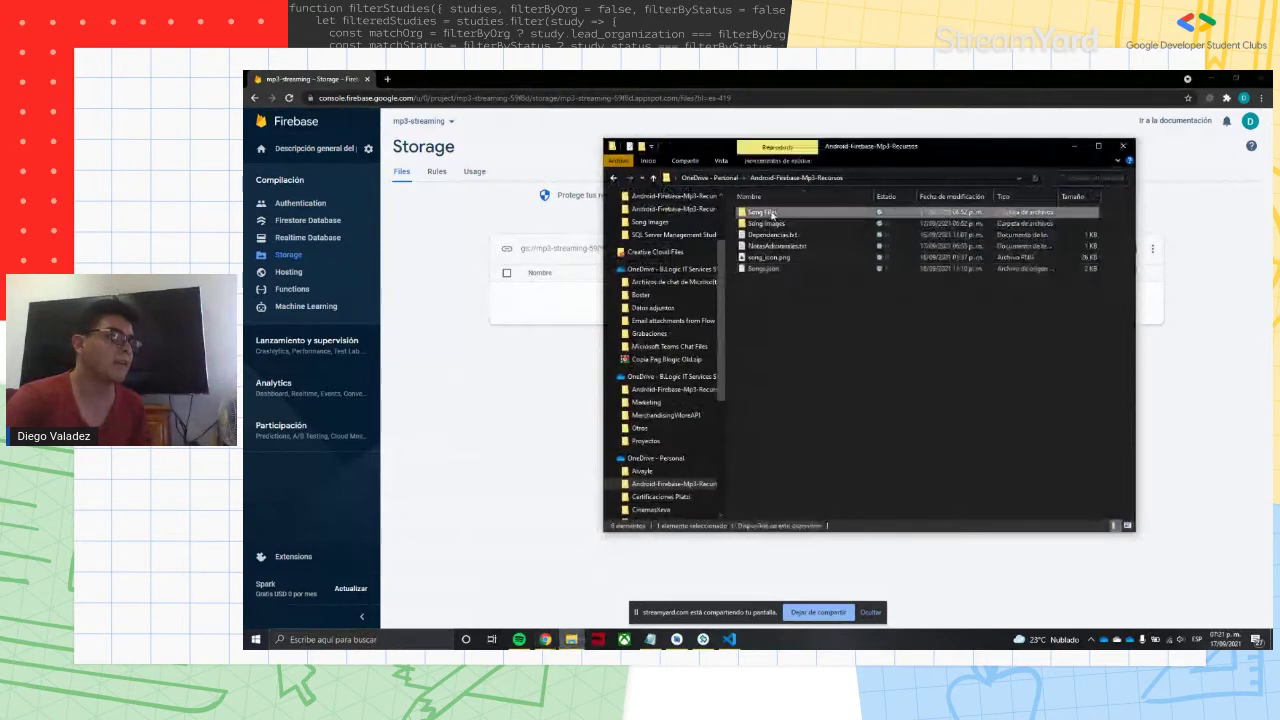
{"action": "left_click", "coordinate": [777, 215]}
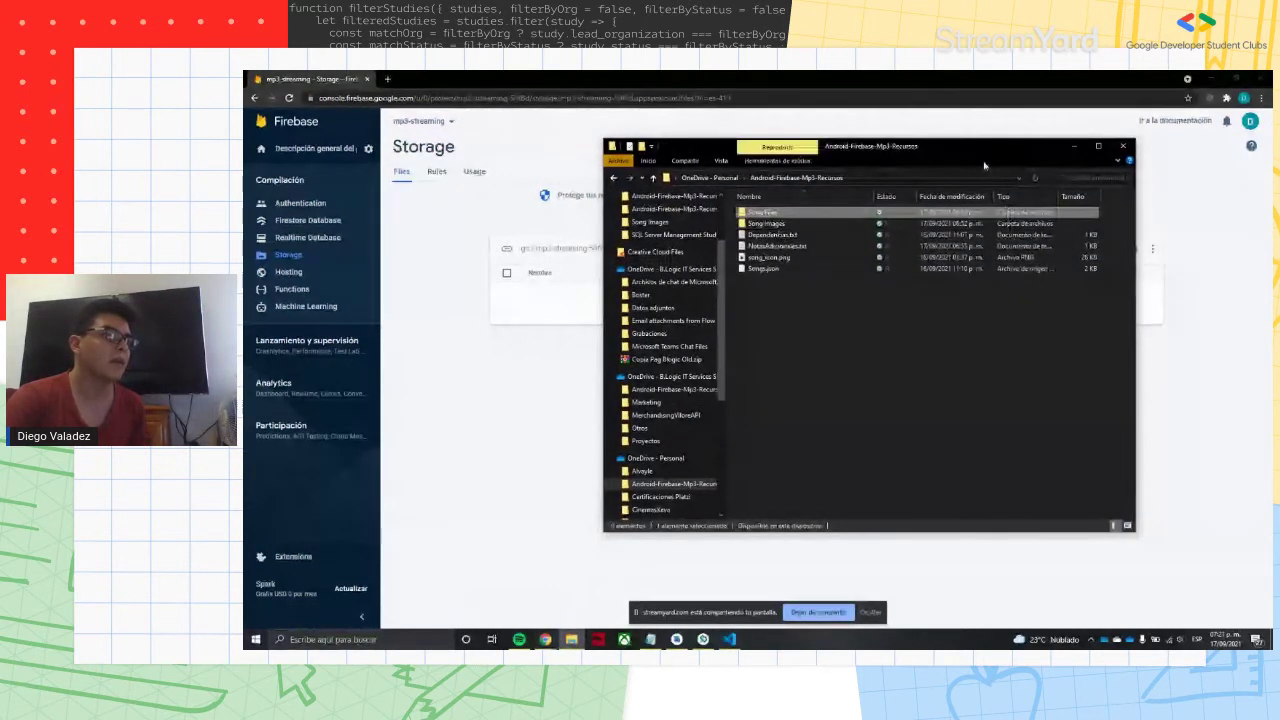
{"action": "left_click", "coordinate": [599, 359]}
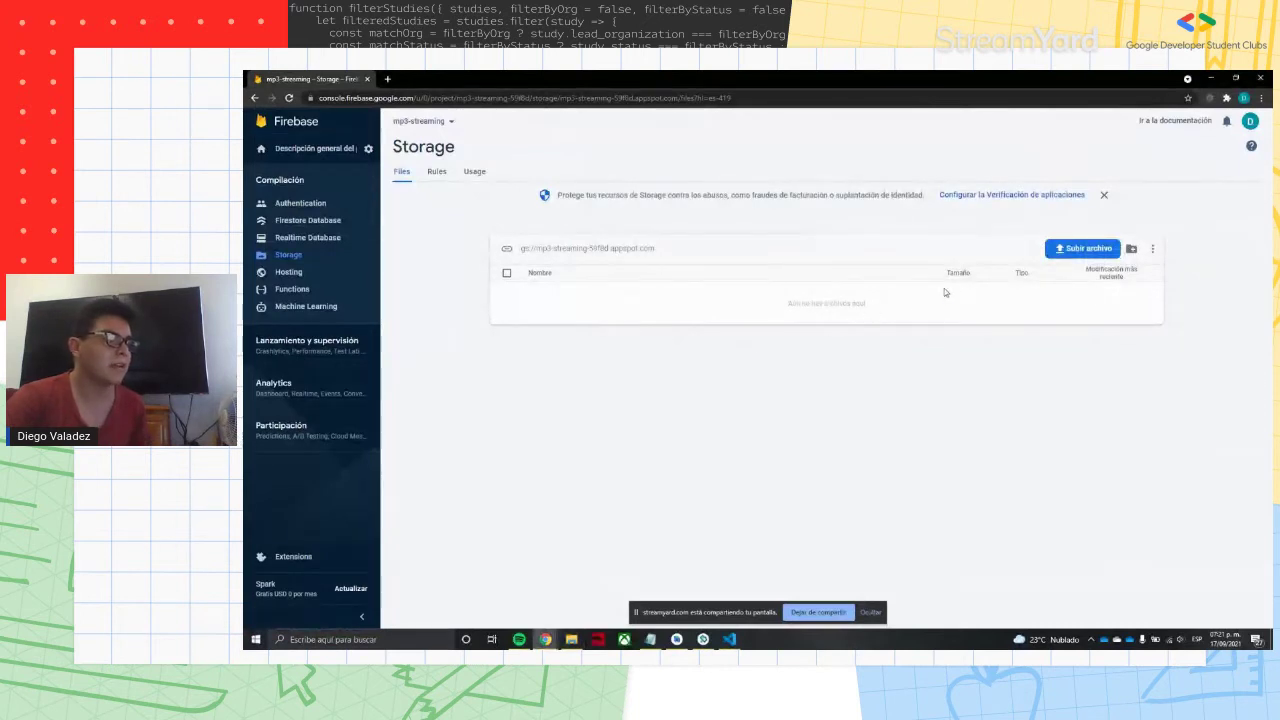
- Create two folders named songs and images at the root of the storage bucket
{"action": "left_click", "coordinate": [1131, 249]}
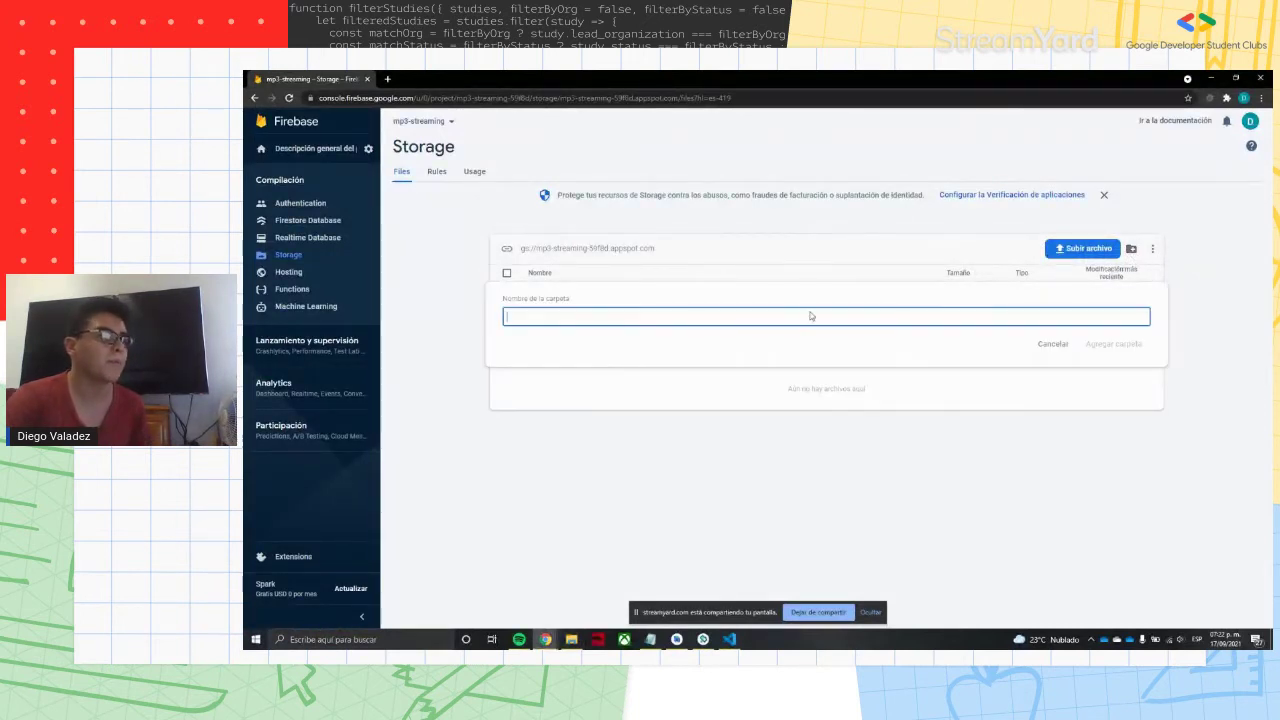
{"action": "left_click", "coordinate": [650, 318]}
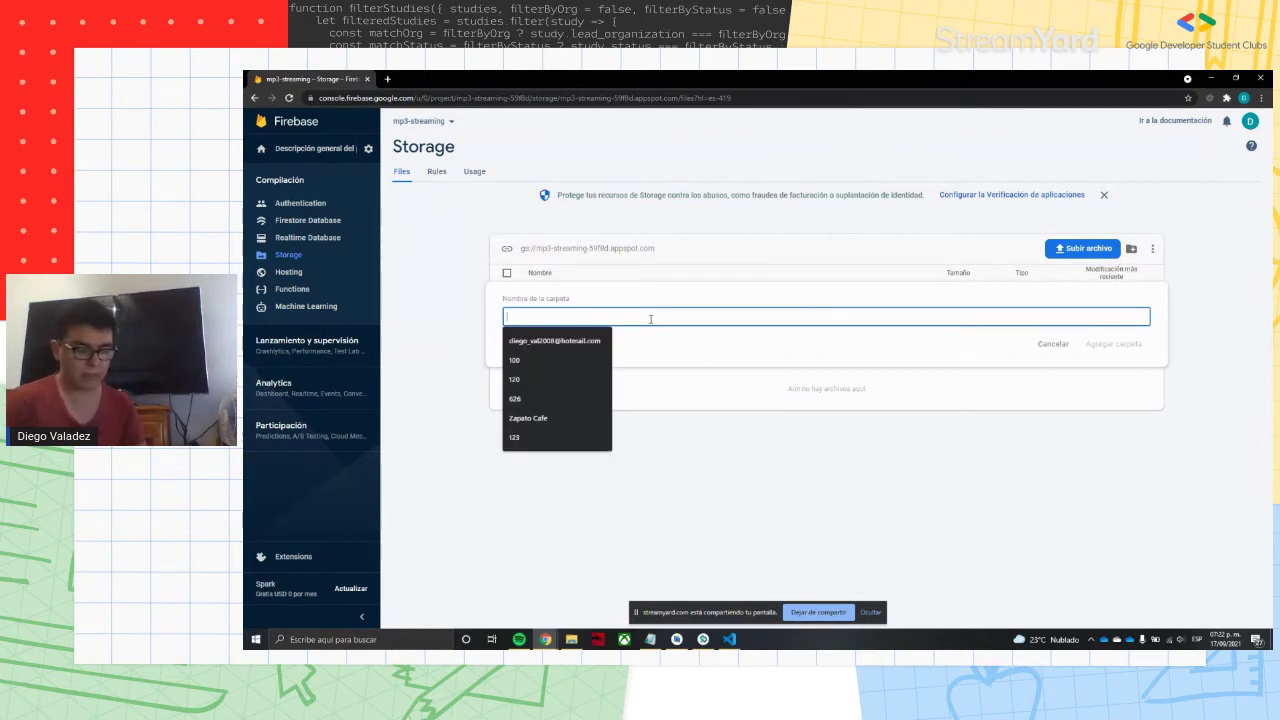
{"action": "type", "text": "songs"}
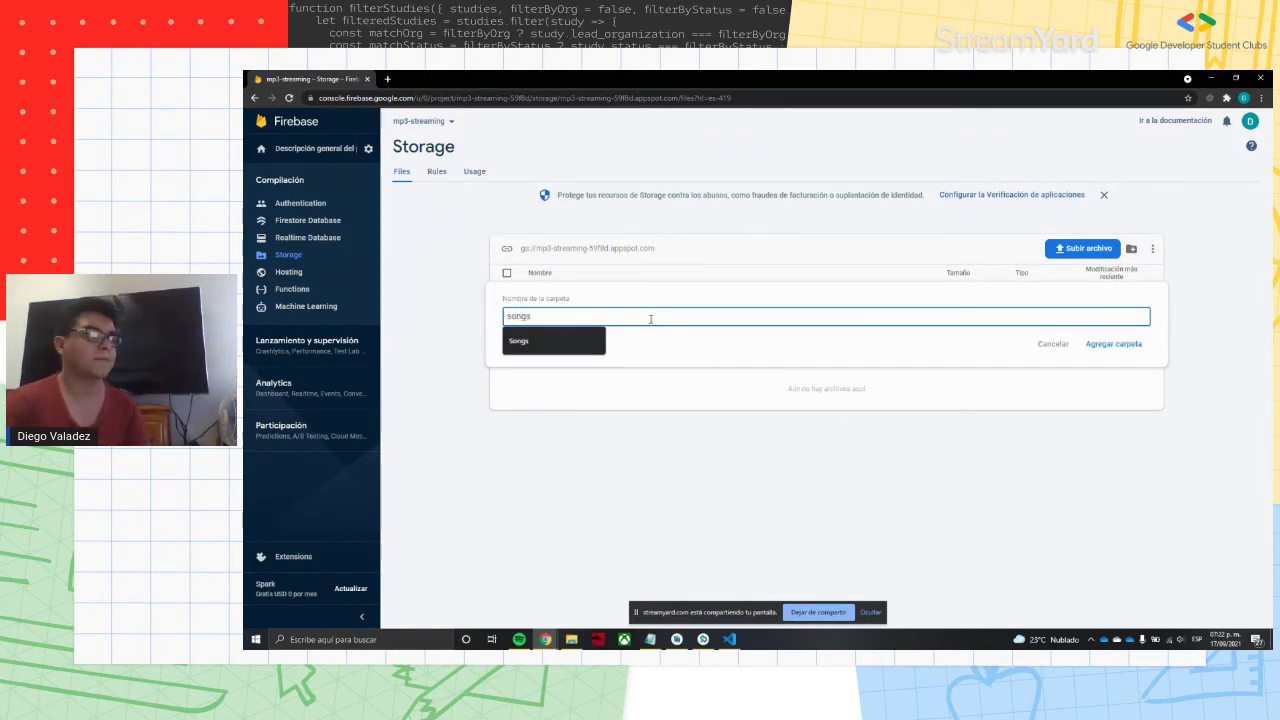
{"action": "left_click", "coordinate": [1110, 344]}
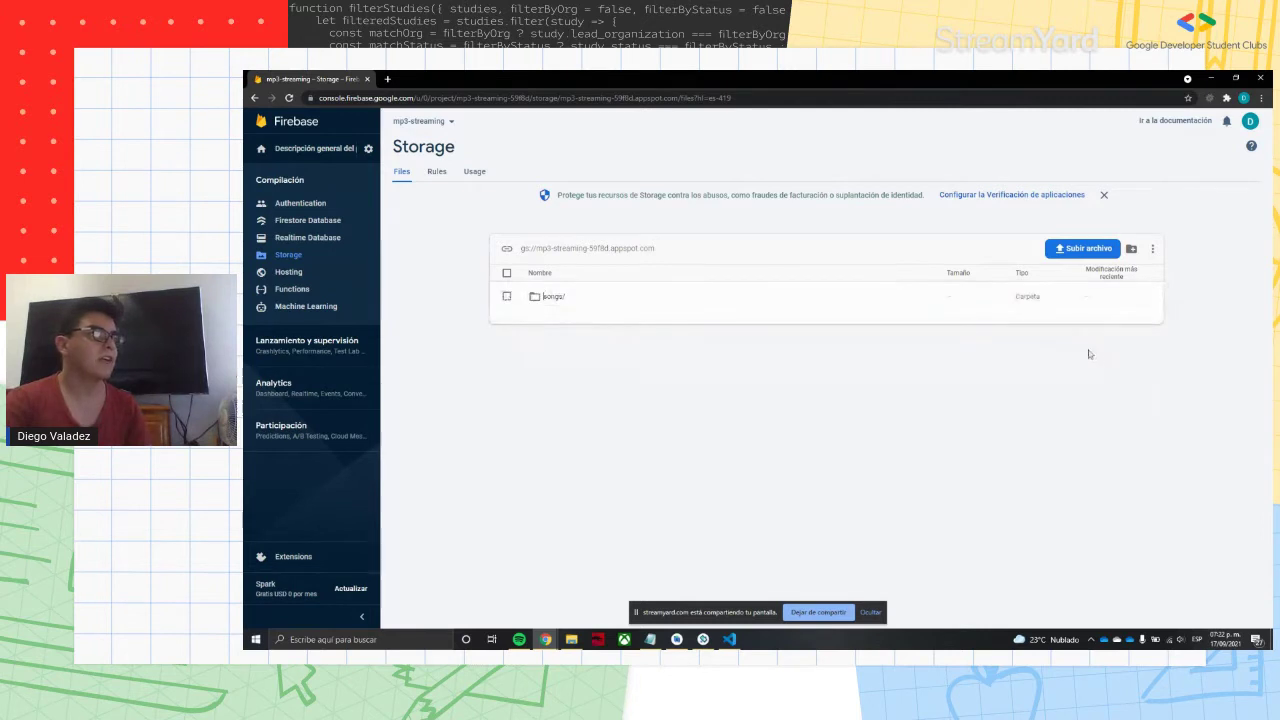
{"action": "left_click", "coordinate": [1133, 251]}
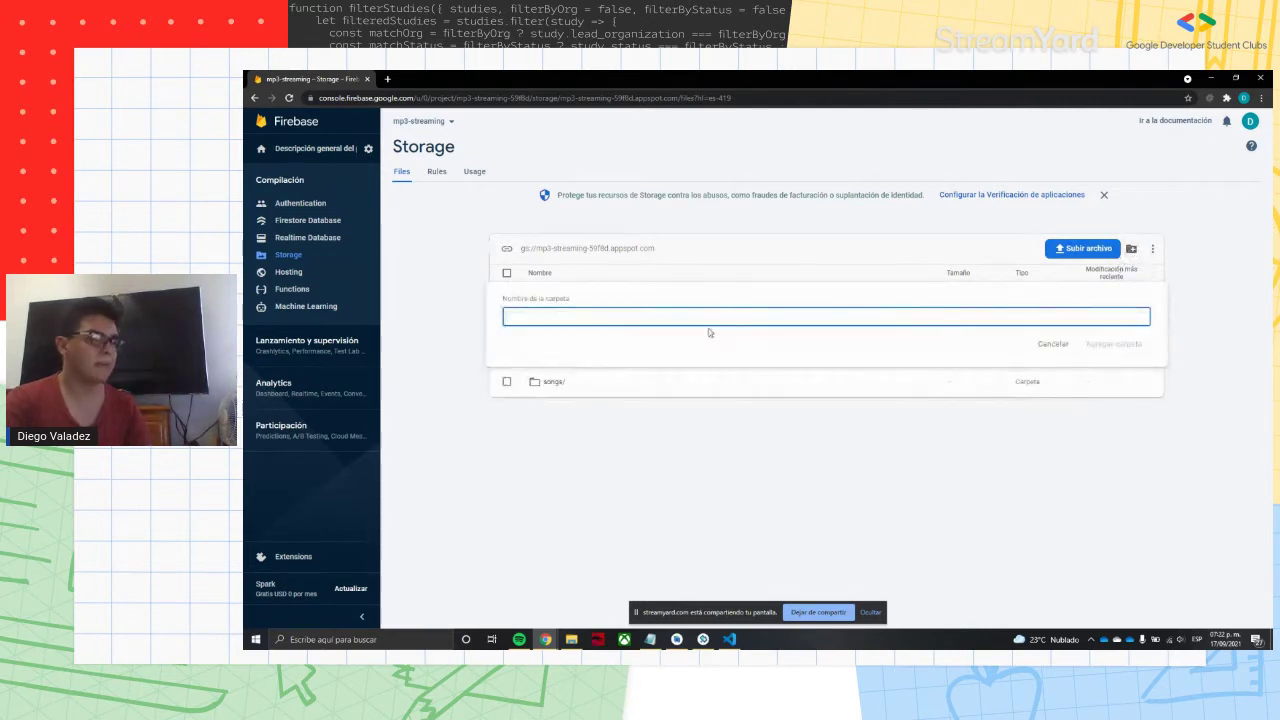
{"action": "type", "text": "images"}
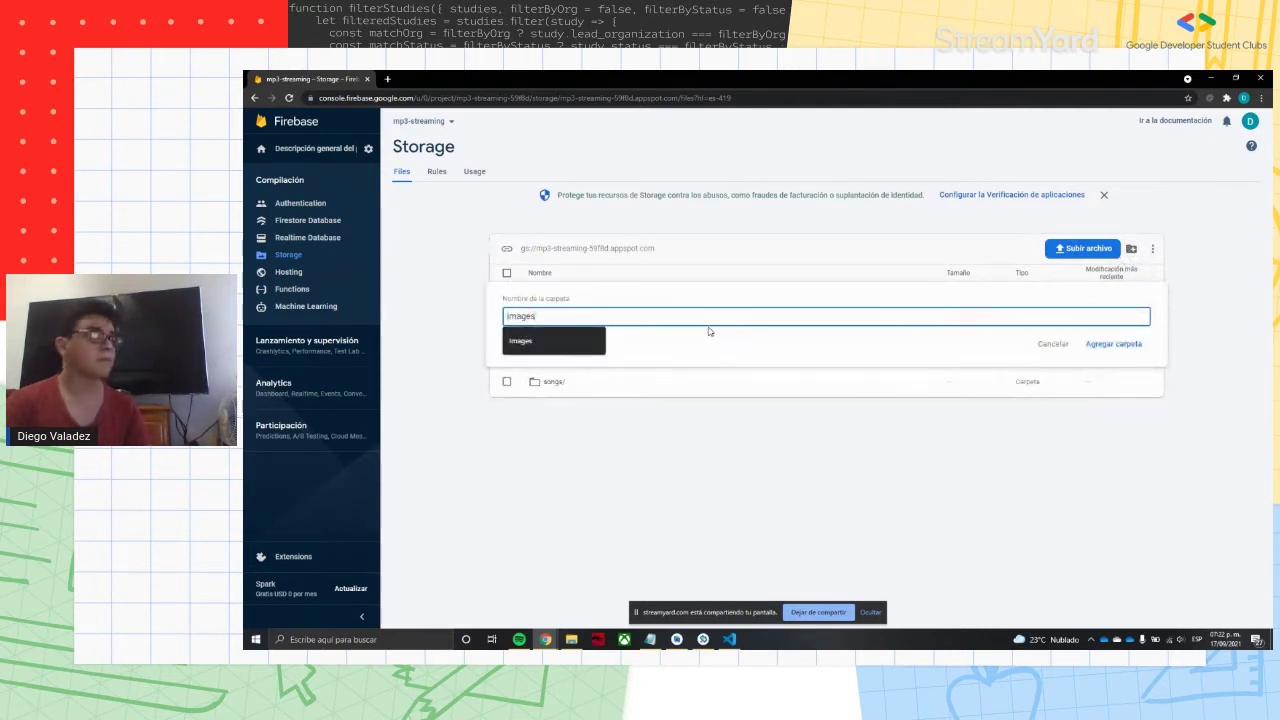
{"action": "left_click", "coordinate": [1113, 344]}
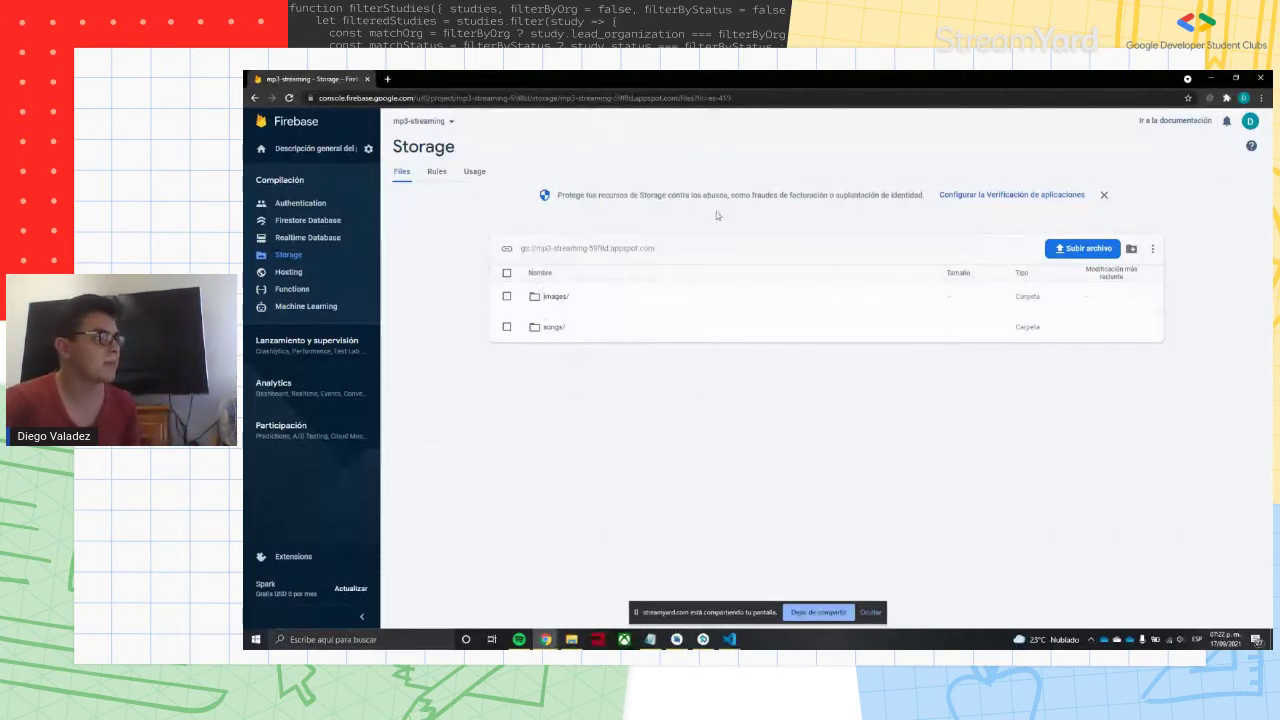
- Open the bucket's images folder and start a file upload, browsing to Song Images inside Android-Firebase-Mp3-Recursos
{"action": "left_click", "coordinate": [575, 300]}
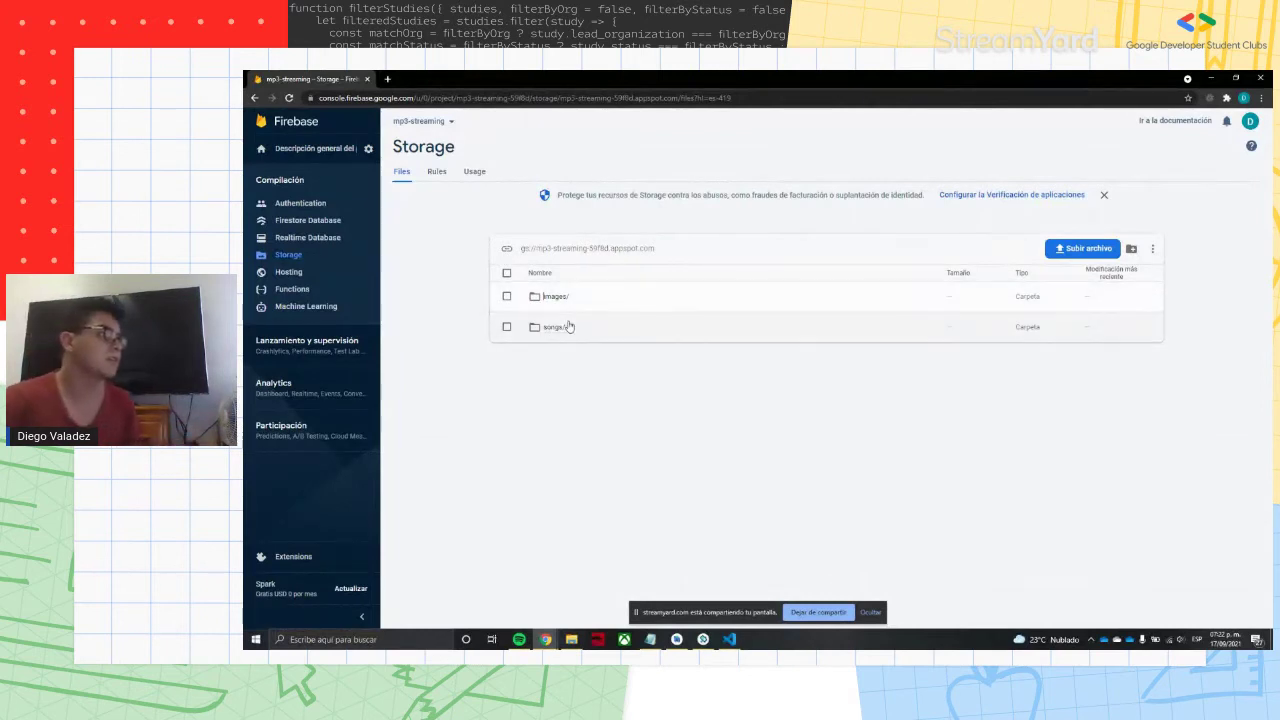
{"action": "left_click", "coordinate": [556, 297]}
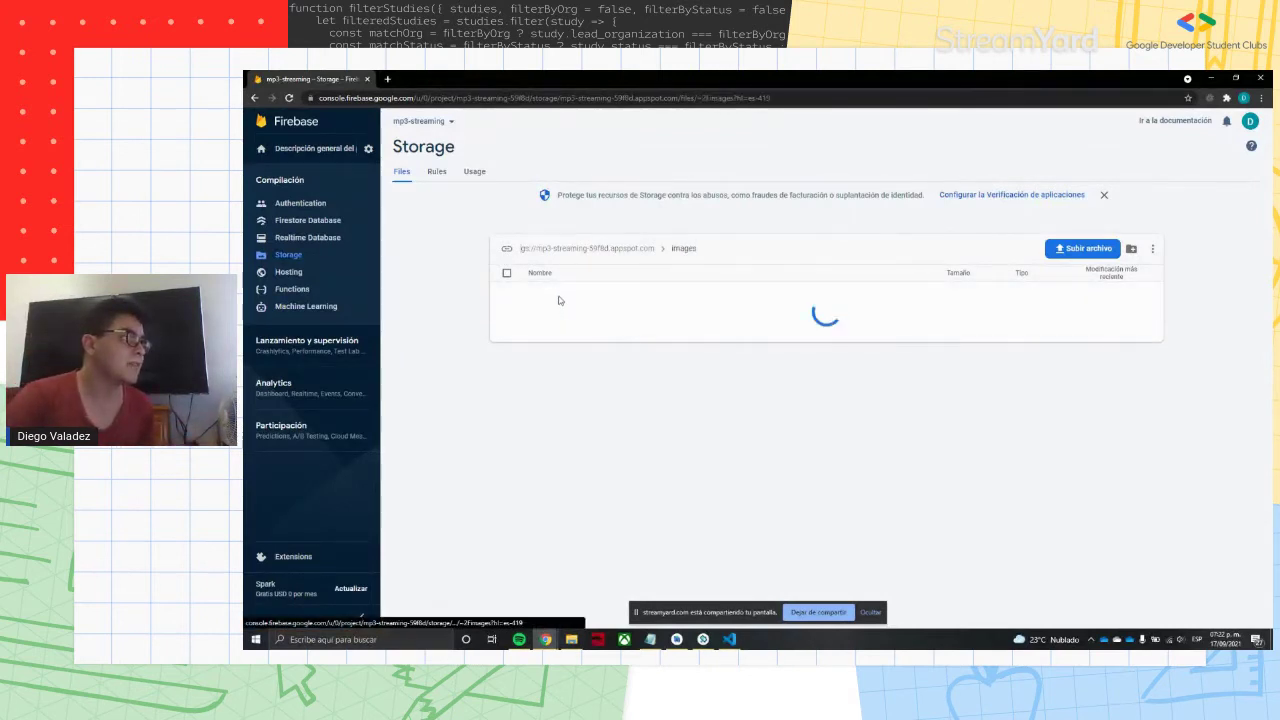
{"action": "left_click", "coordinate": [1055, 251]}
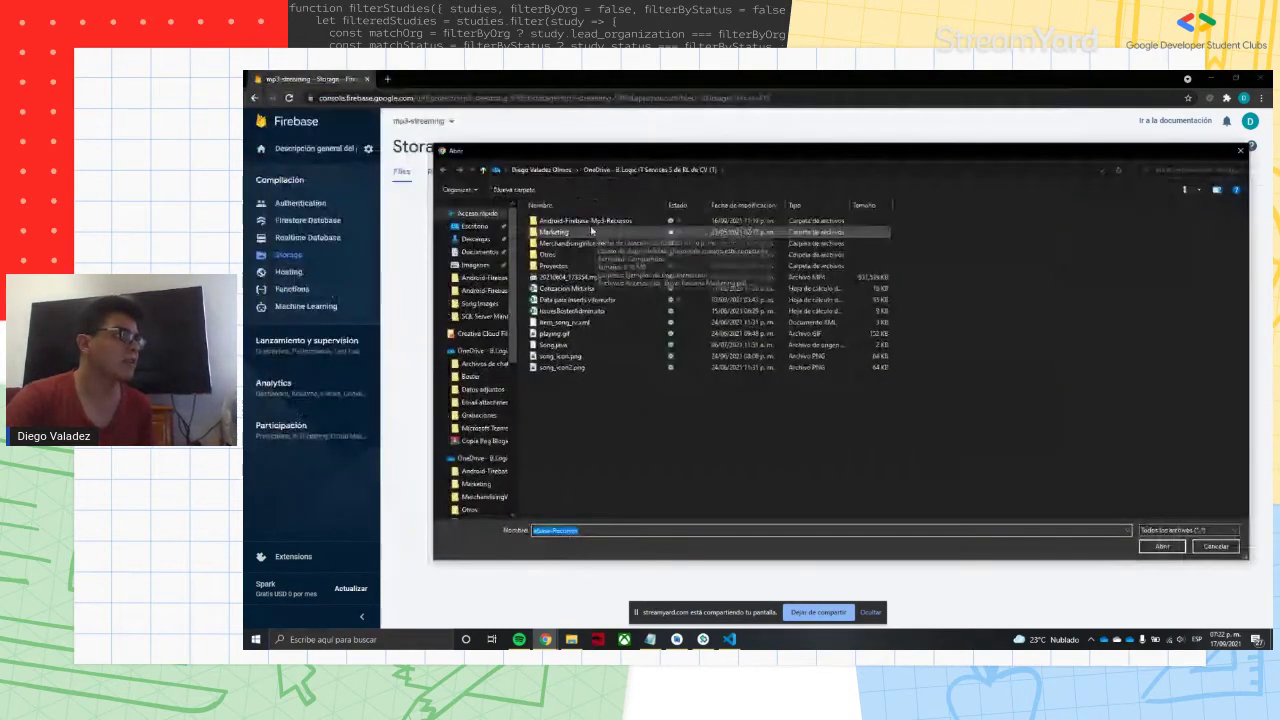
{"action": "double_click", "coordinate": [585, 220]}
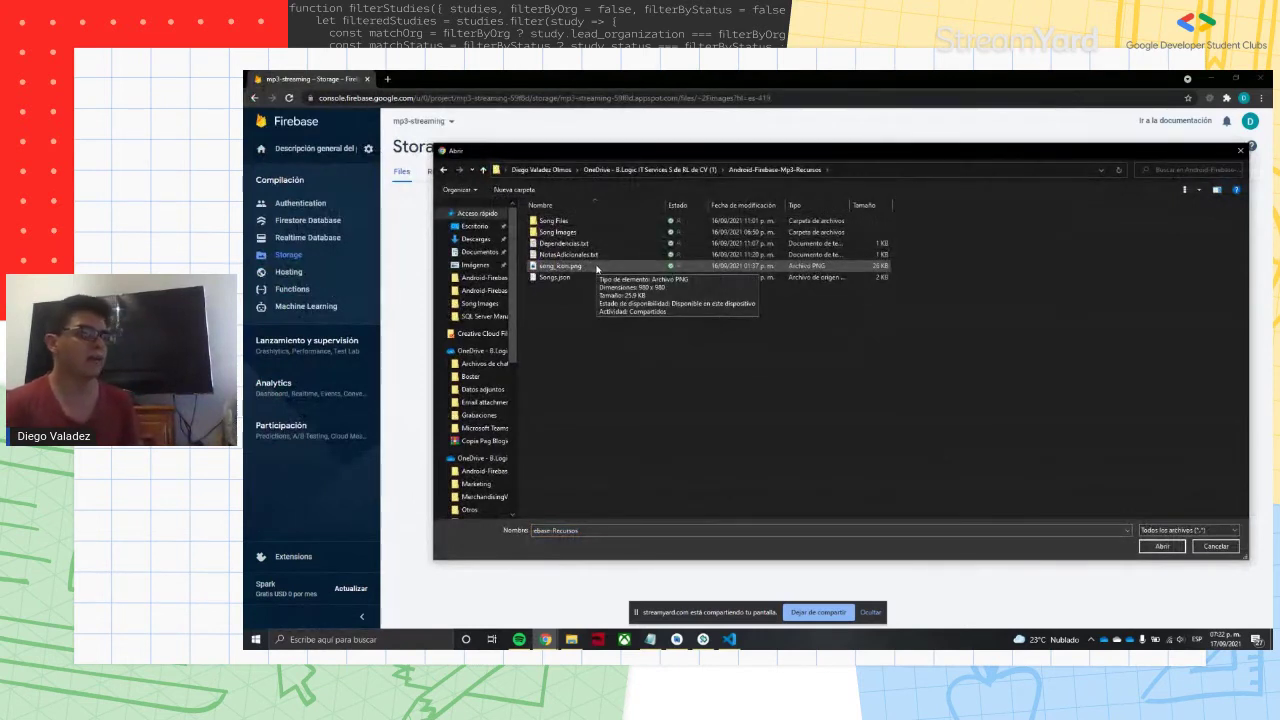
{"action": "double_click", "coordinate": [558, 220]}
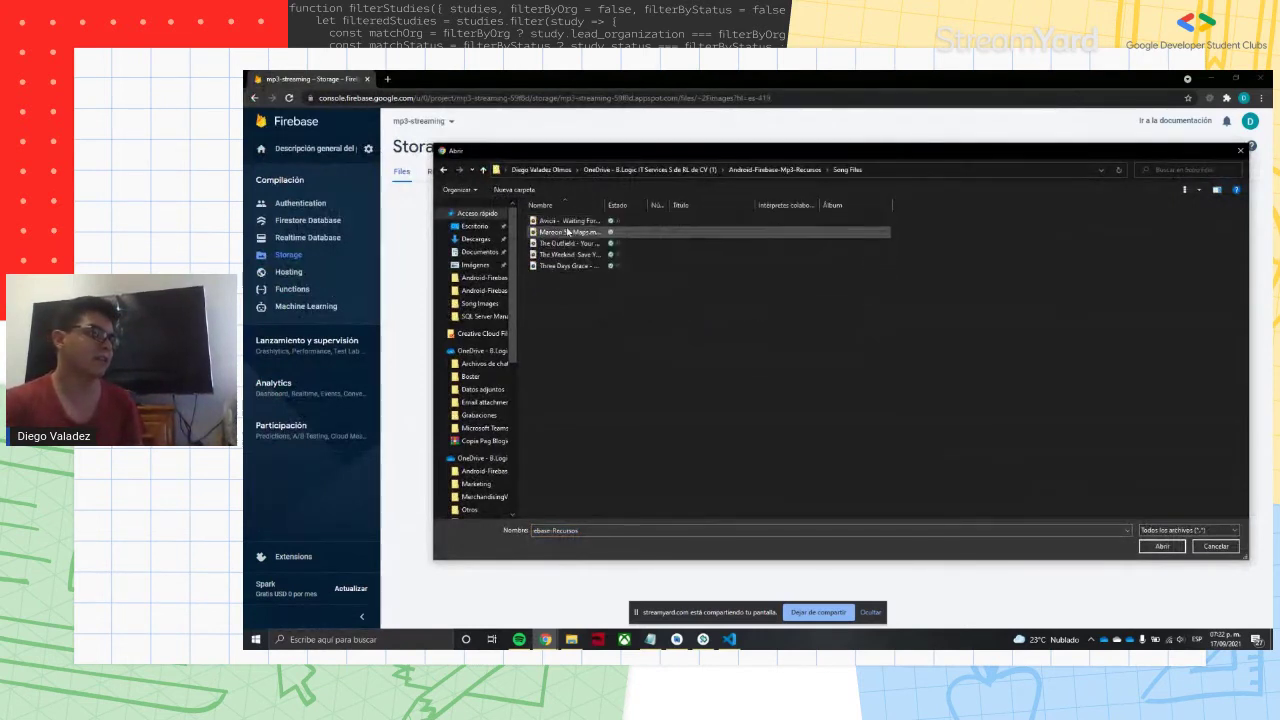
{"action": "left_click", "coordinate": [443, 169]}
{"action": "double_click", "coordinate": [570, 232]}
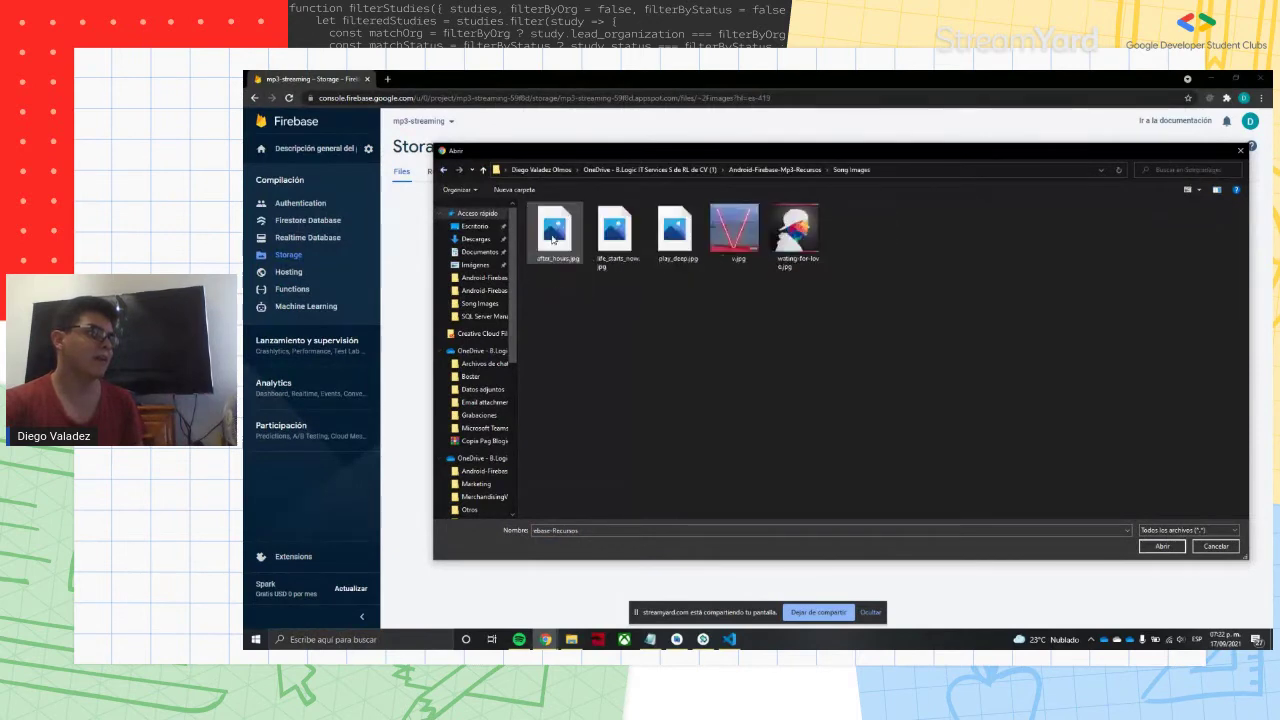
- Upload all five album cover JPG files from Song Images to the bucket's images folder
{"action": "left_click", "coordinate": [483, 169]}
{"action": "left_click_drag", "start_coordinate": [488, 156], "coordinate": [490, 231]}
{"action": "double_click", "coordinate": [558, 306]}
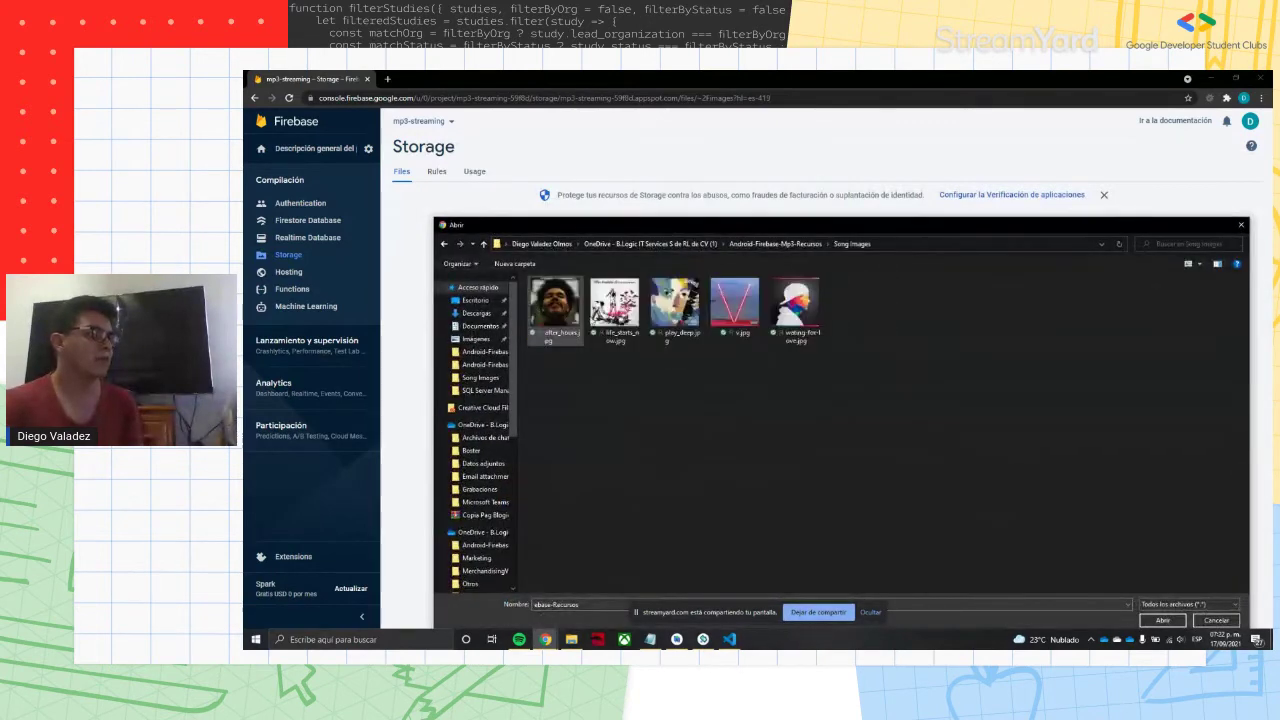
{"action": "left_click_drag", "start_coordinate": [835, 321], "coordinate": [539, 320]}
{"action": "left_click_drag", "start_coordinate": [841, 236], "coordinate": [773, 159]}
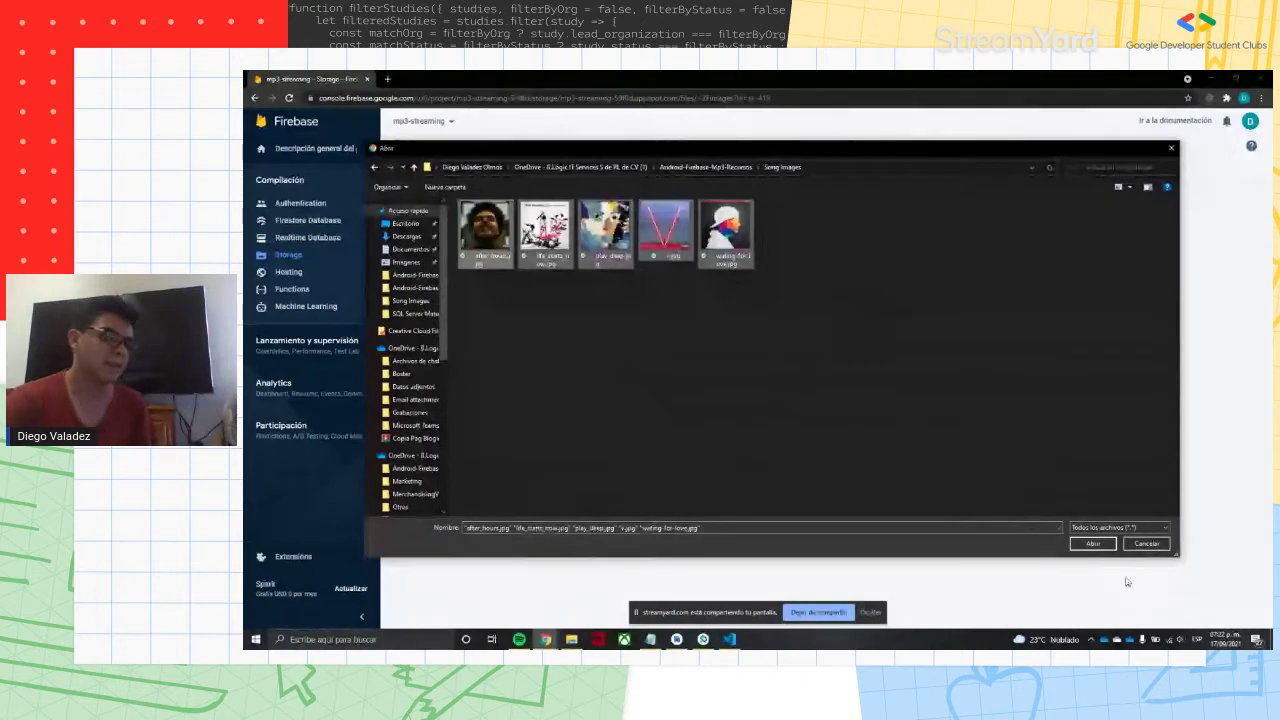
{"action": "left_click", "coordinate": [1093, 544]}
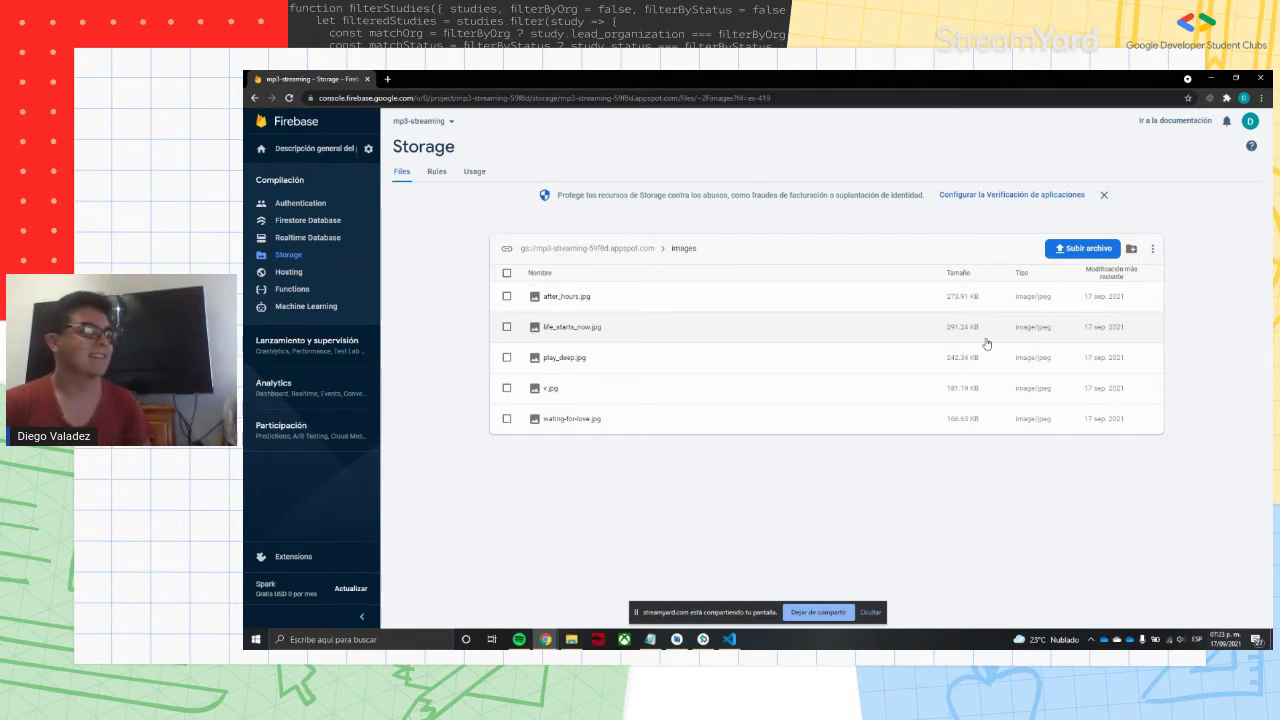
- Upload all five MP3 files from Song Files inside Android-Firebase-Mp3-Recursos to the bucket's songs folder
{"action": "left_click", "coordinate": [641, 252]}
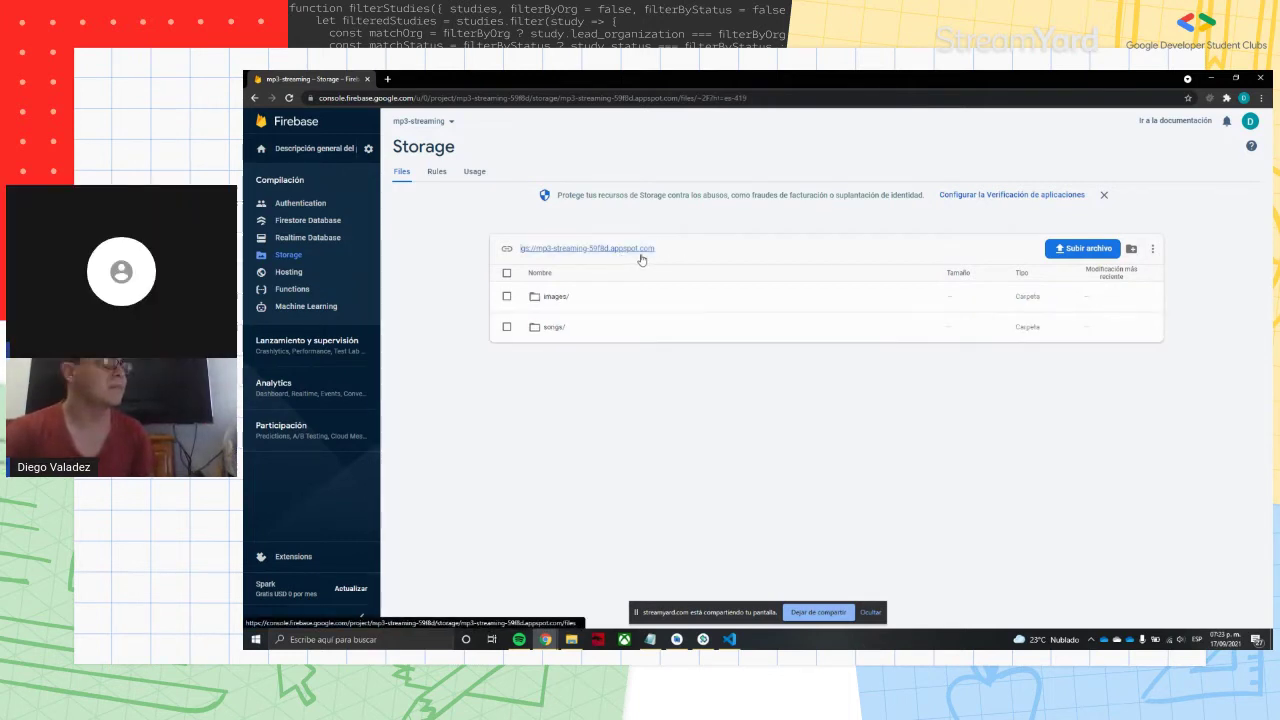
{"action": "left_click", "coordinate": [559, 333]}
{"action": "left_click", "coordinate": [587, 248]}
{"action": "left_click", "coordinate": [556, 328]}
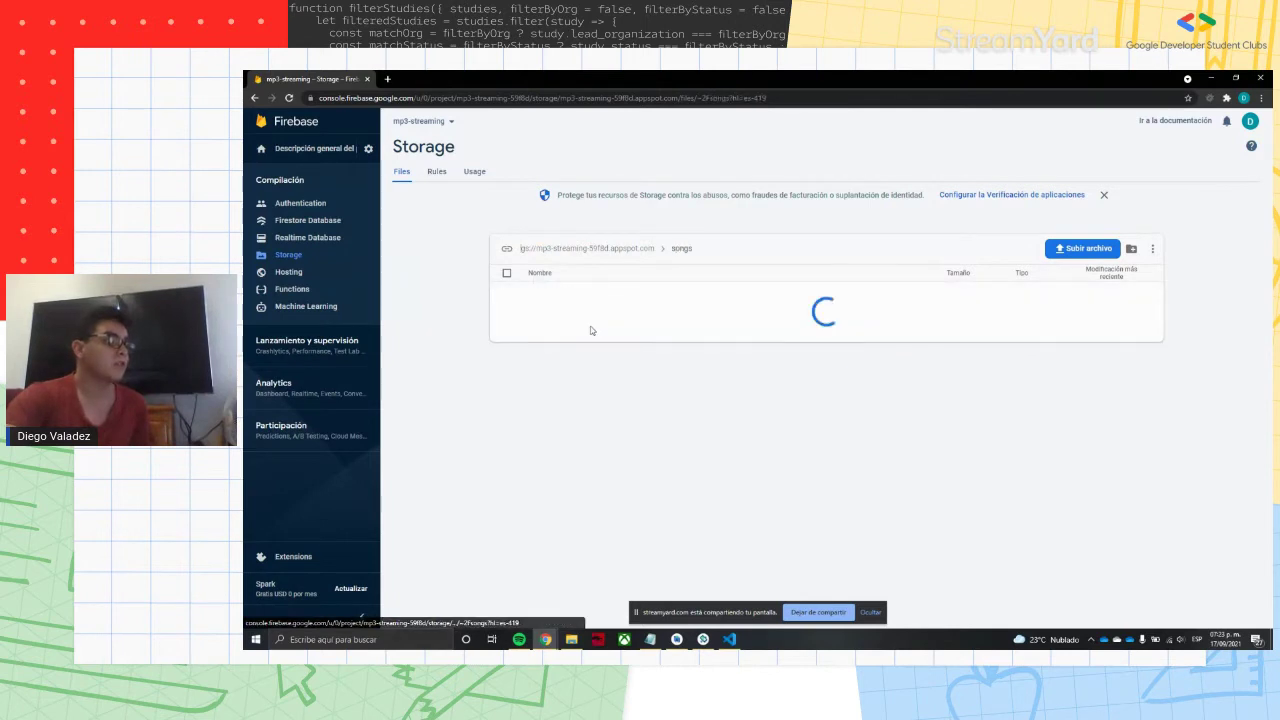
{"action": "left_click", "coordinate": [1066, 250]}
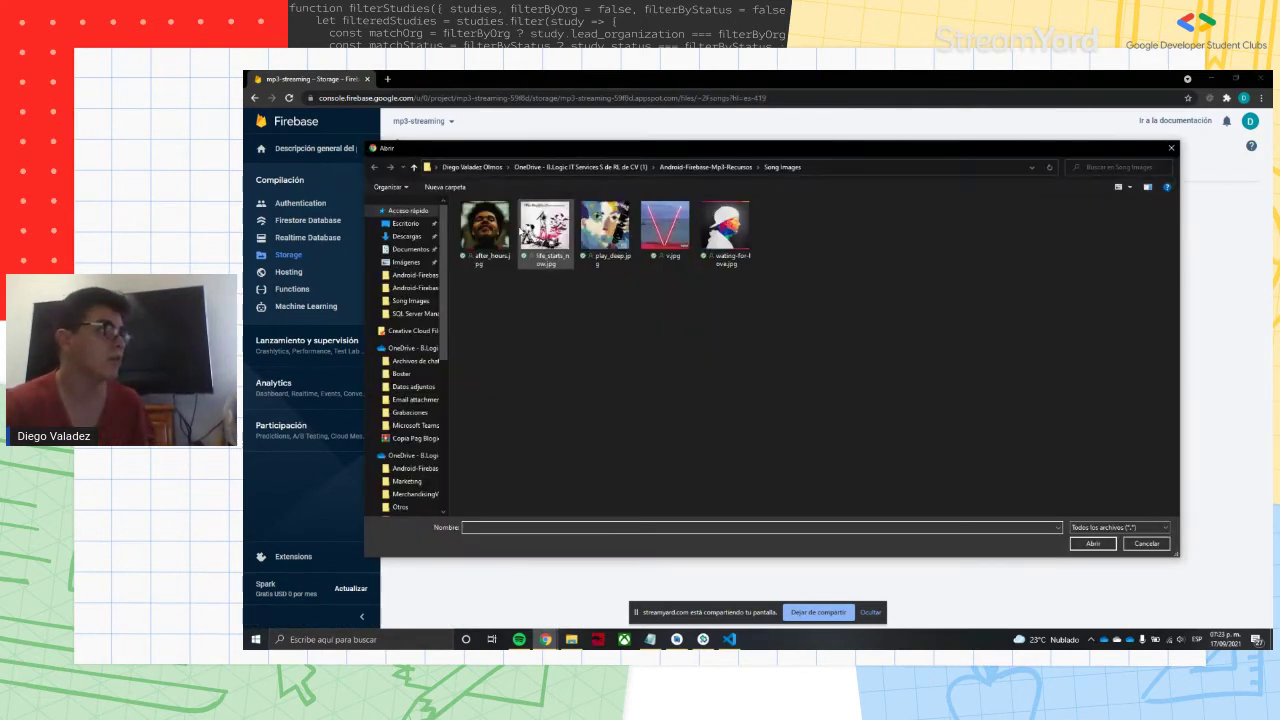
{"action": "left_click", "coordinate": [704, 167]}
{"action": "left_click_drag", "start_coordinate": [518, 290], "coordinate": [489, 220]}
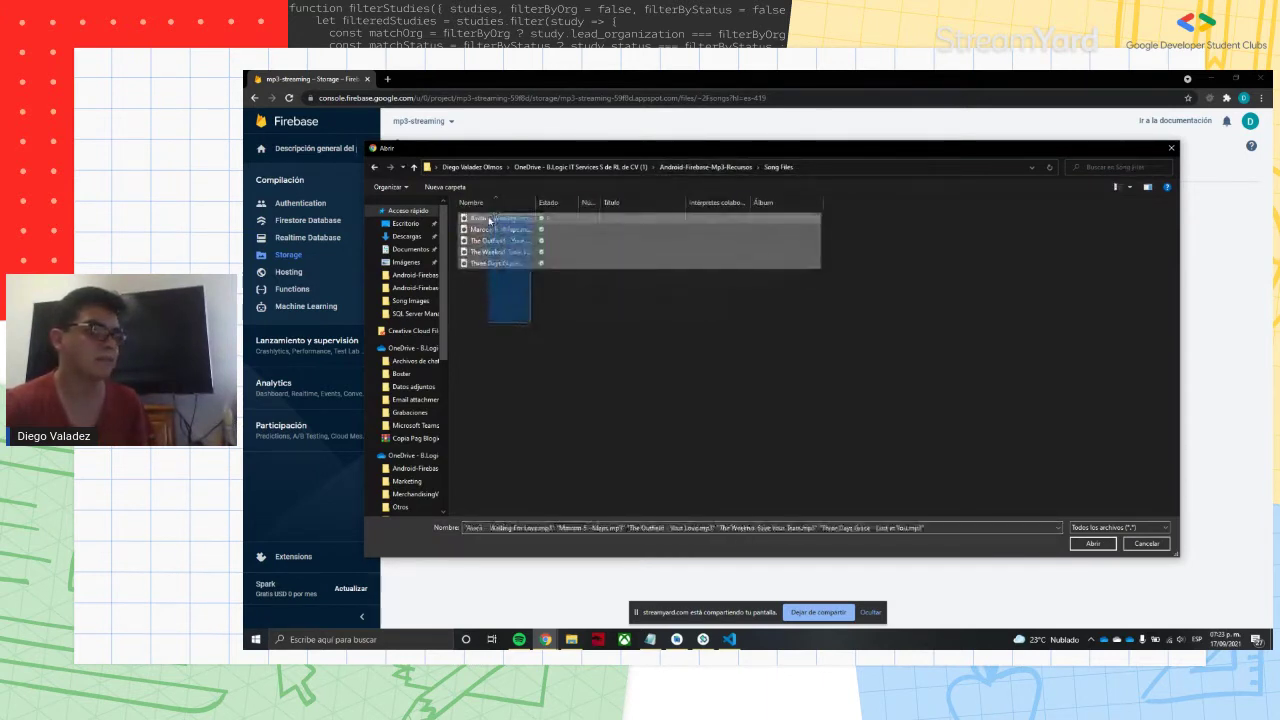
{"action": "left_click", "coordinate": [1093, 543]}
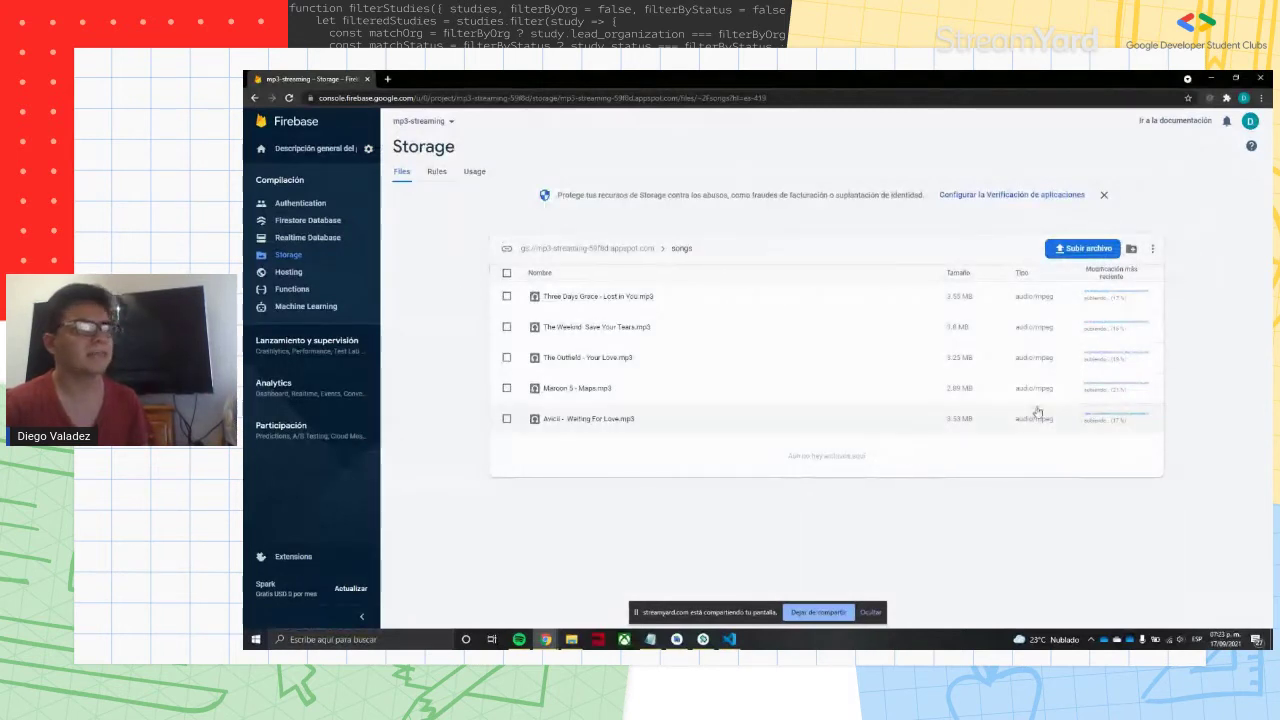
- Check the songs upload, open after_hours.jpg from the images folder through its download link, examine its URL, and close the image page
{"action": "left_click", "coordinate": [642, 249]}
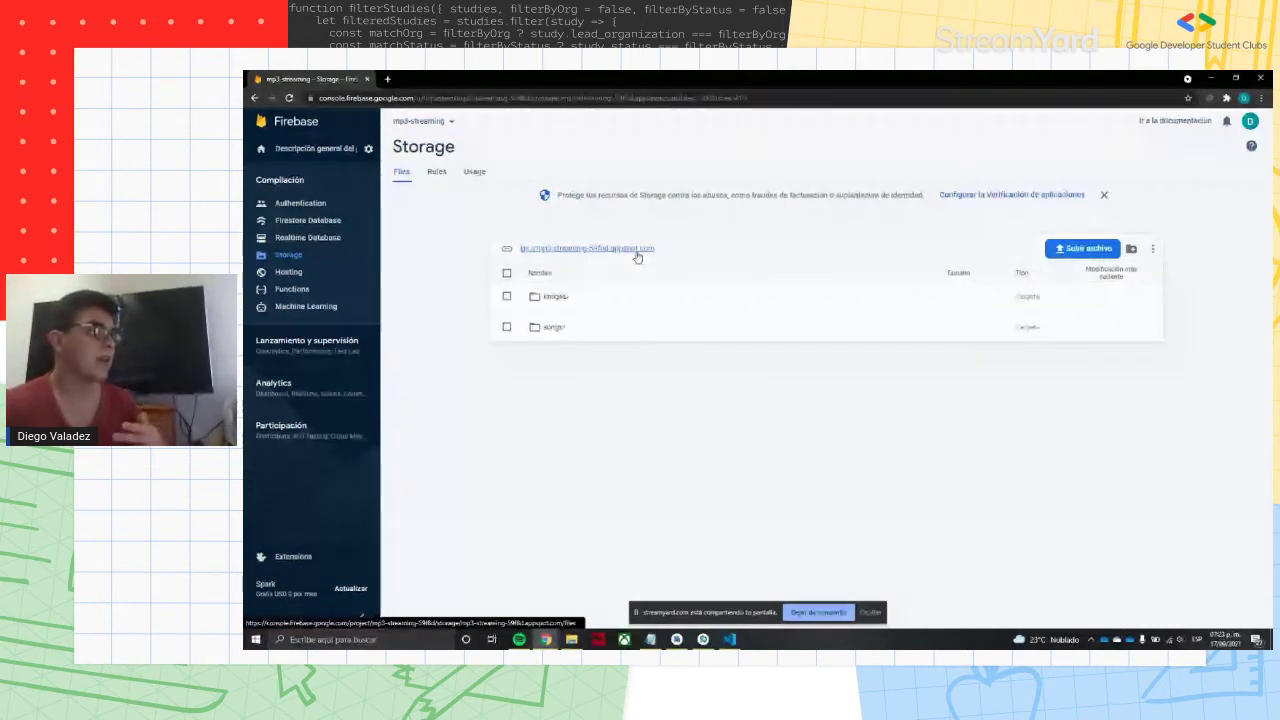
{"action": "left_click", "coordinate": [558, 327]}
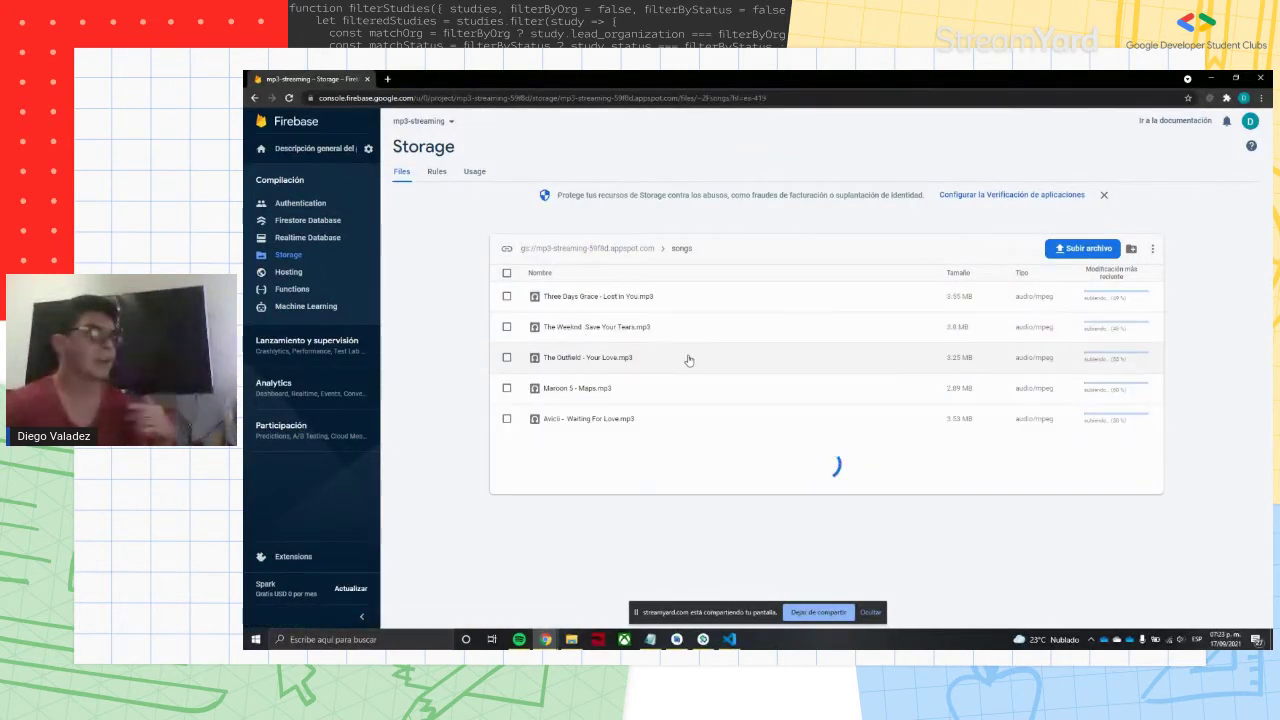
{"action": "left_click", "coordinate": [590, 248]}
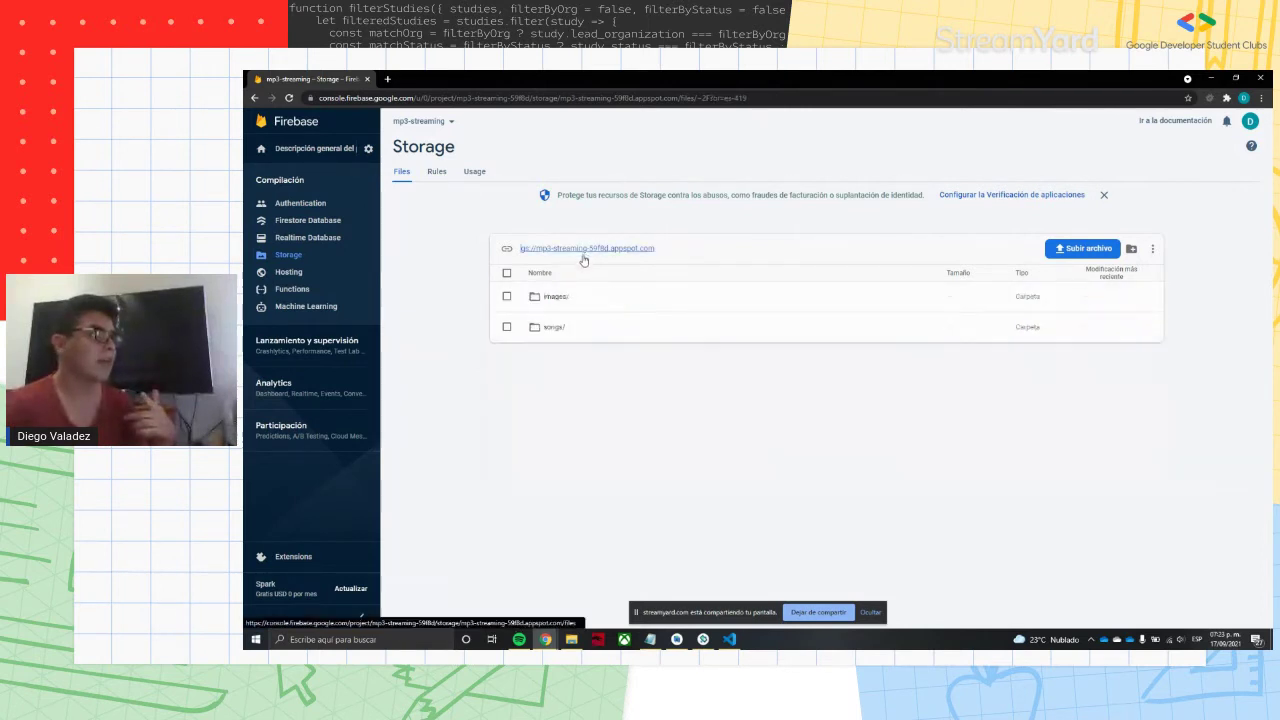
{"action": "left_click", "coordinate": [556, 297]}
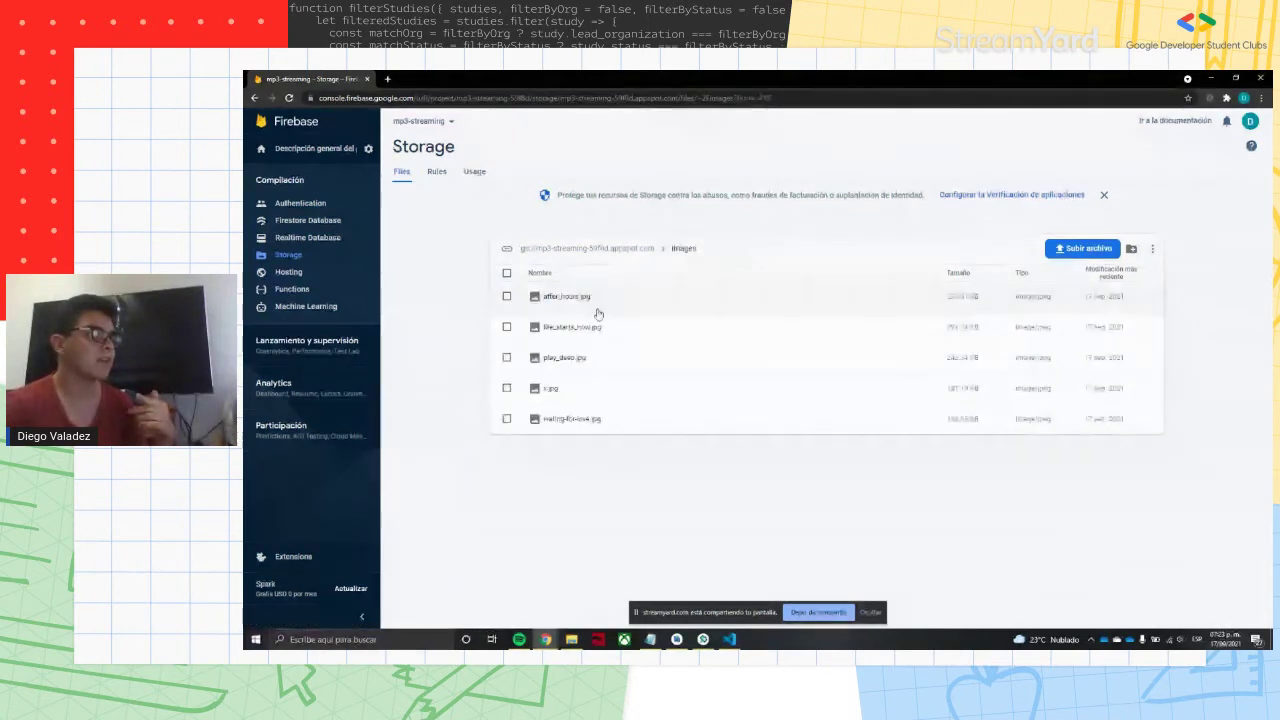
{"action": "left_click", "coordinate": [566, 297]}
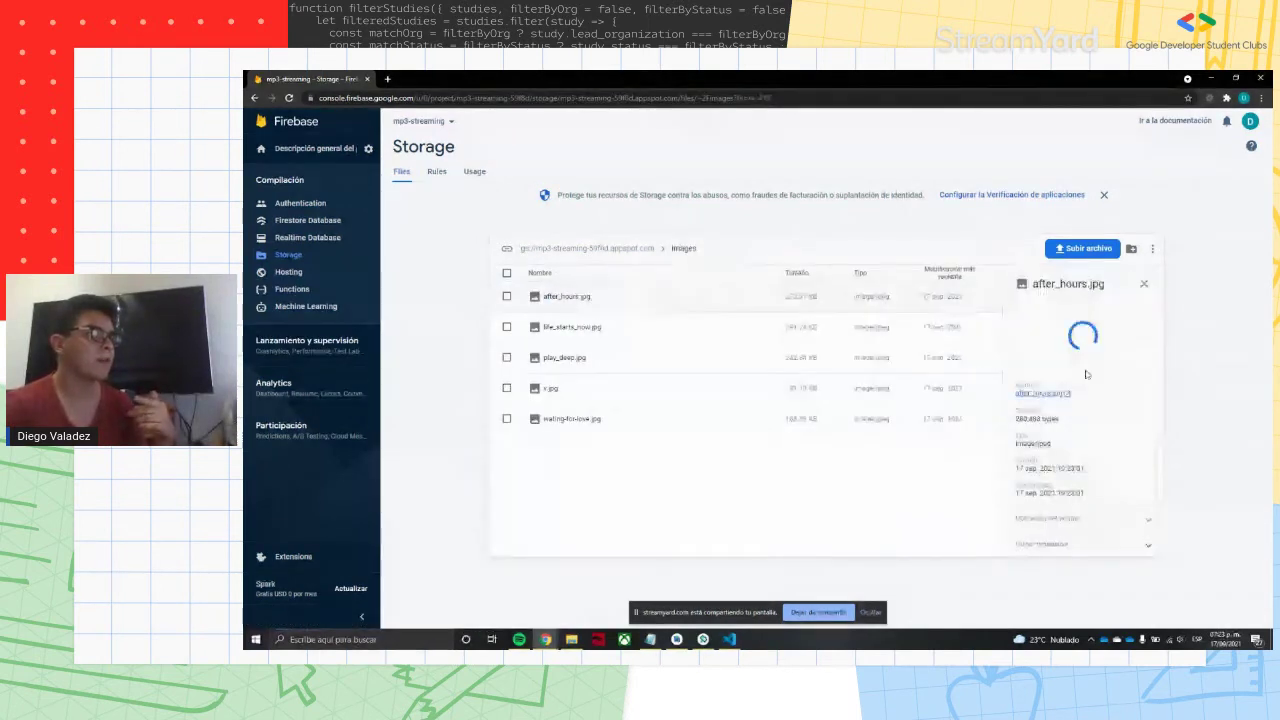
{"action": "left_click", "coordinate": [1032, 406]}
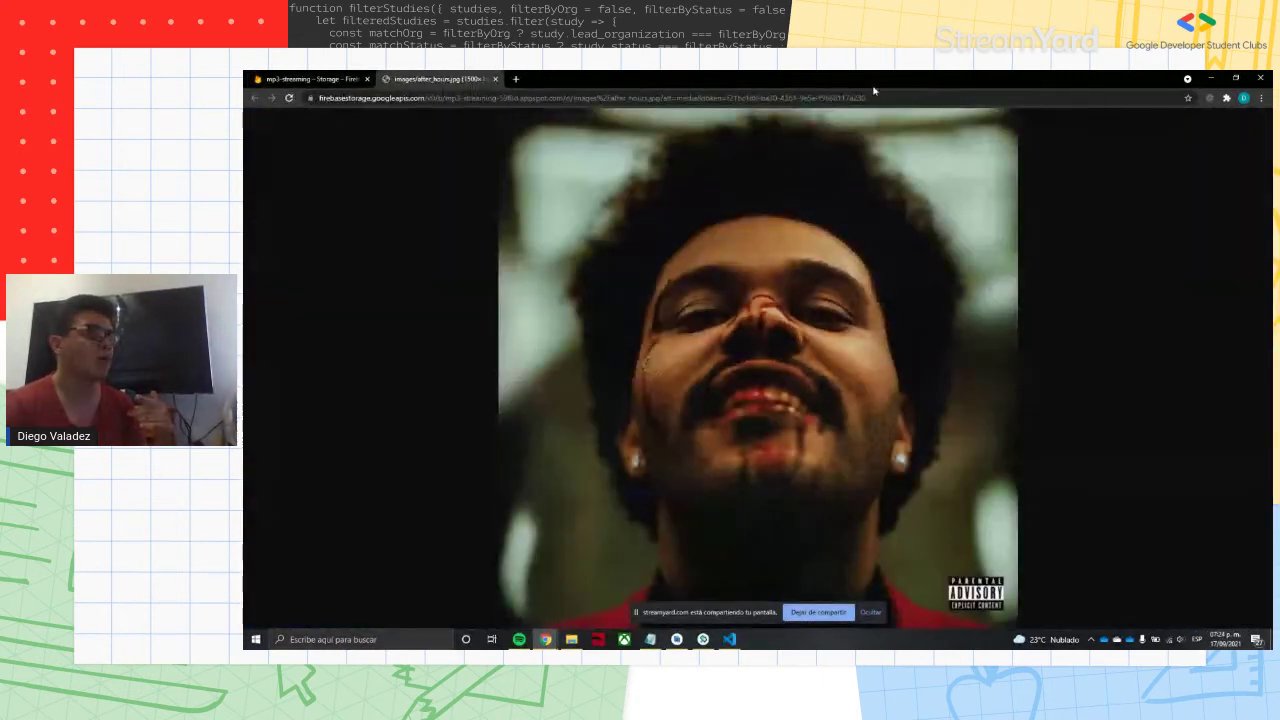
{"action": "left_click_drag", "start_coordinate": [873, 95], "coordinate": [566, 234]}
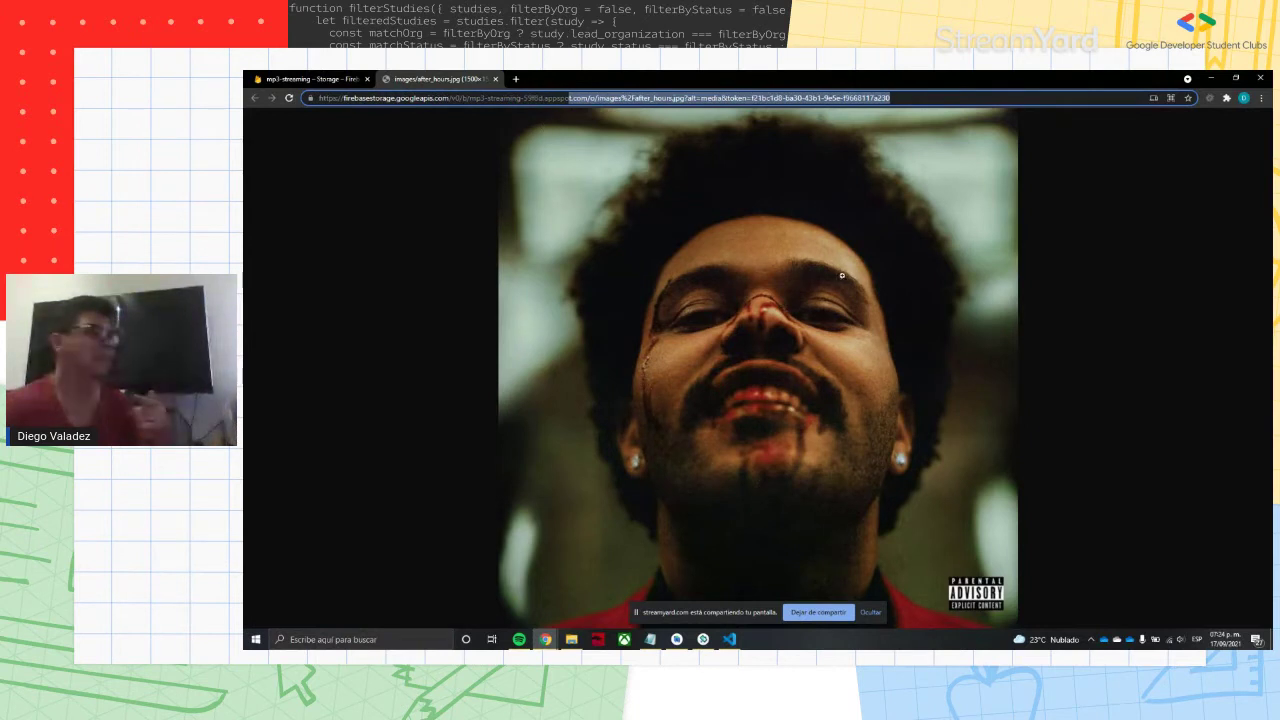
{"action": "triple_click", "coordinate": [895, 98]}
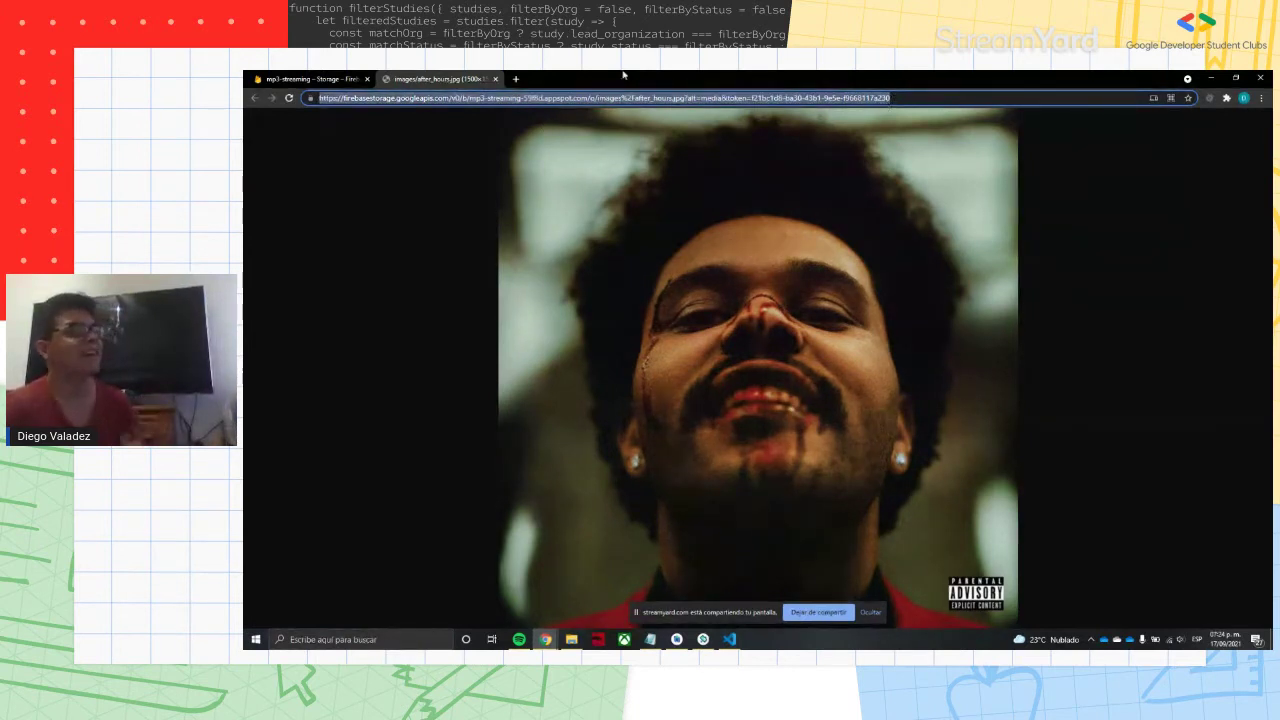
{"action": "left_click", "coordinate": [497, 79]}
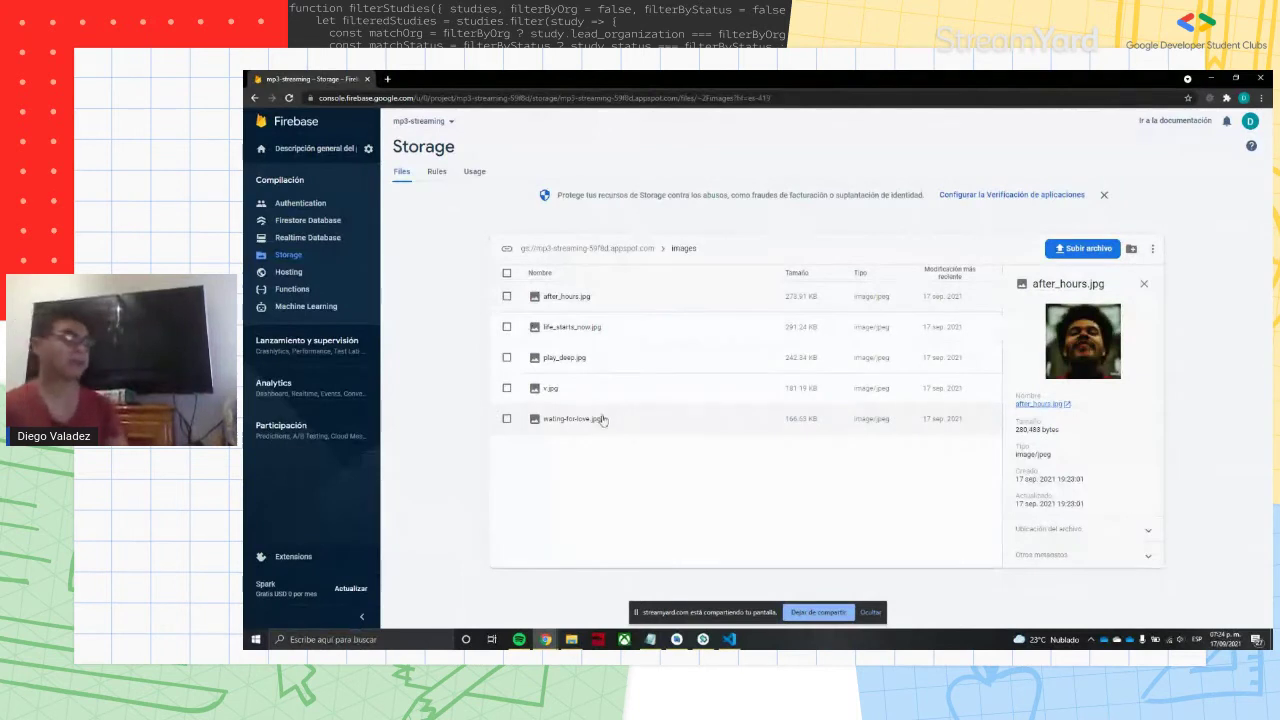
- Show the details of Avicii - Waiting For Love.mp3 in the songs folder and place the console side by side with Songs.json in Visual Studio Code
{"action": "left_click", "coordinate": [554, 250]}
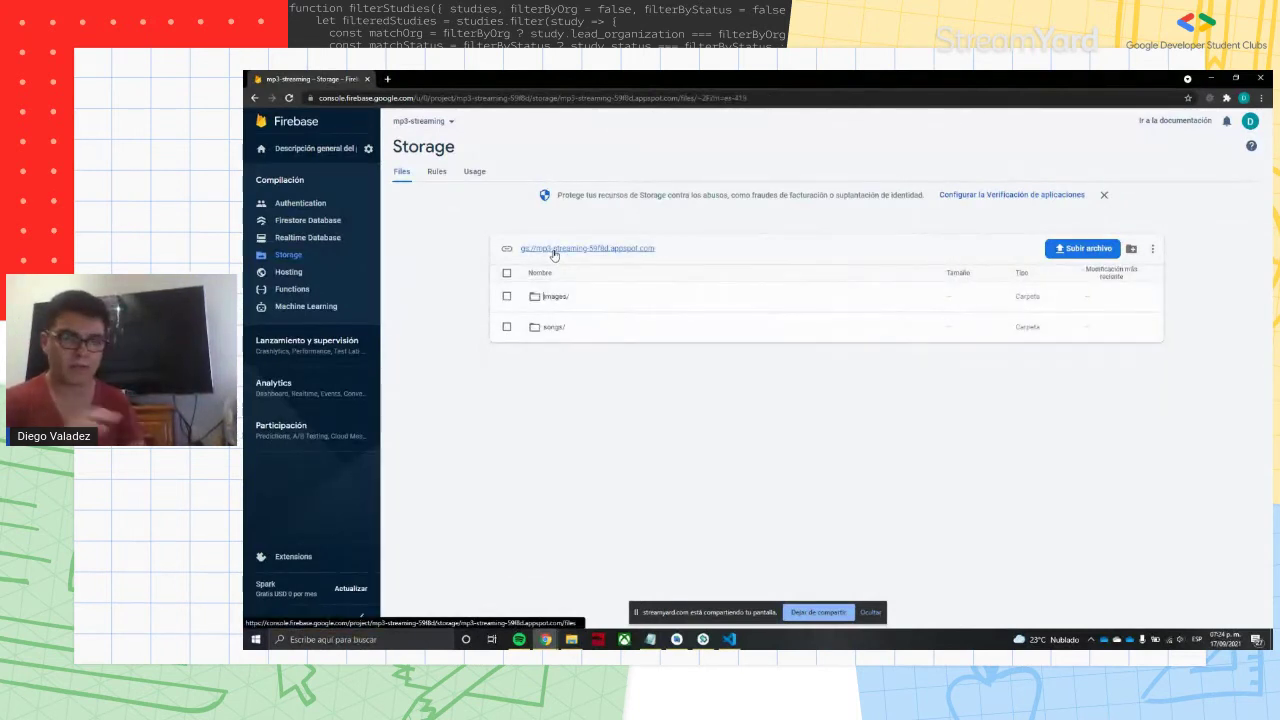
{"action": "left_click", "coordinate": [555, 328]}
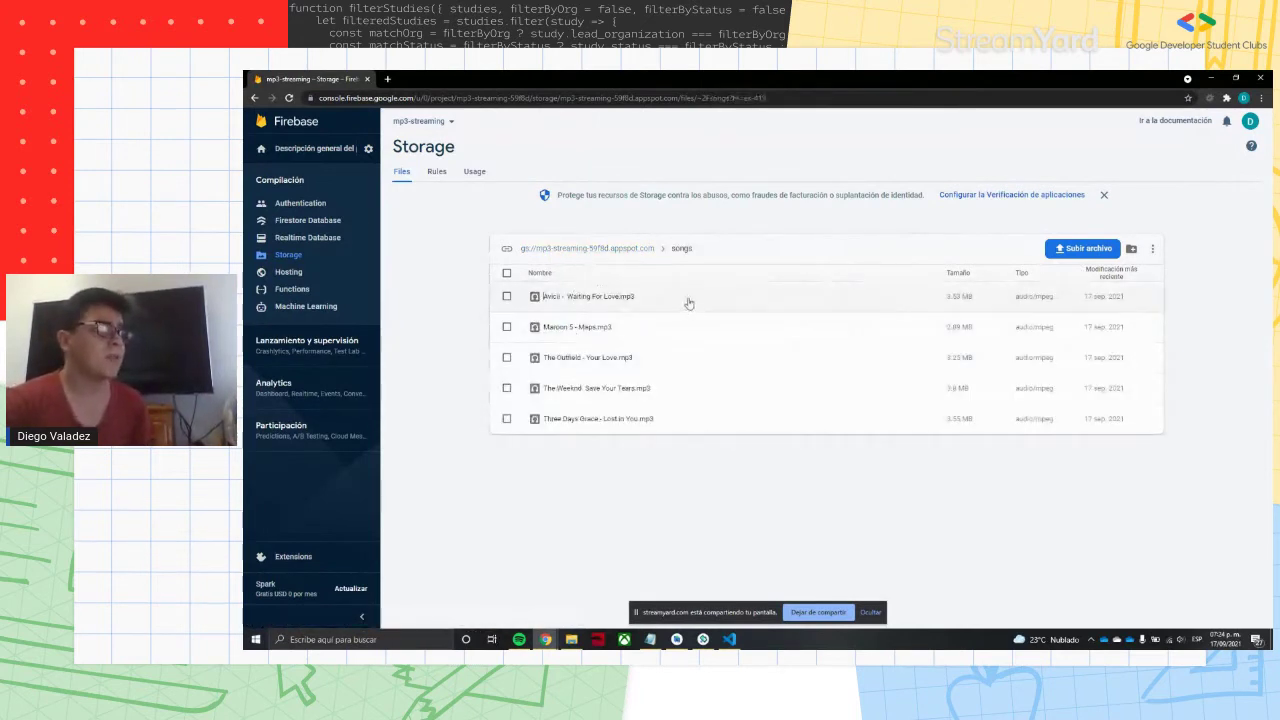
{"action": "left_click", "coordinate": [571, 297]}
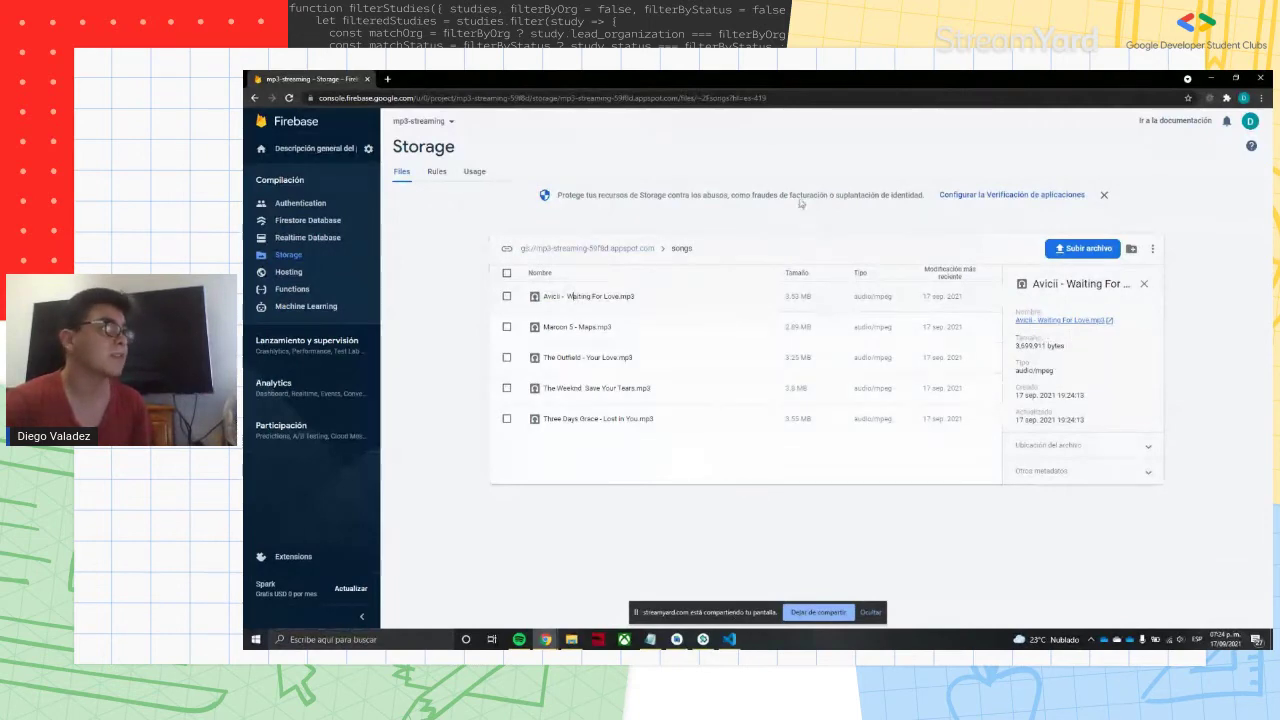
{"action": "key", "text": "super+Left"}
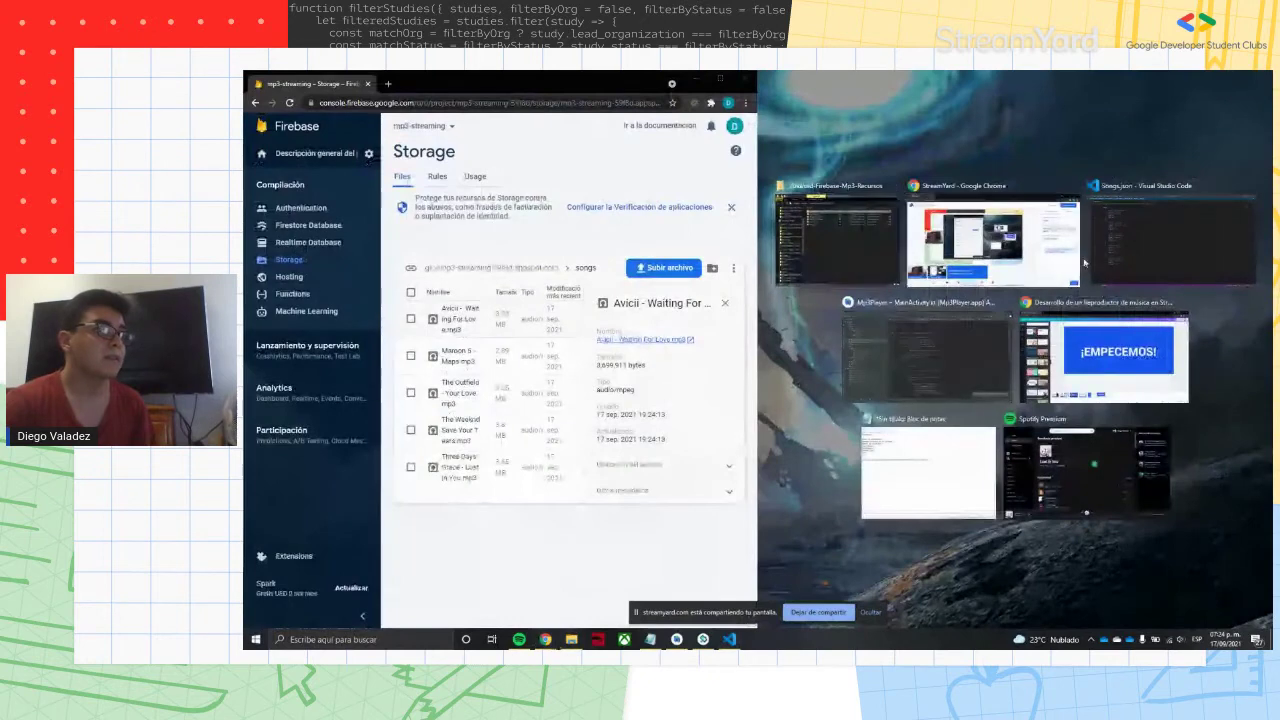
{"action": "left_click", "coordinate": [1101, 251]}
- Review the title and artist fields of the song entries in Songs.json, focusing on the Waiting For Love entry
{"action": "left_click_drag", "start_coordinate": [919, 161], "coordinate": [935, 375]}
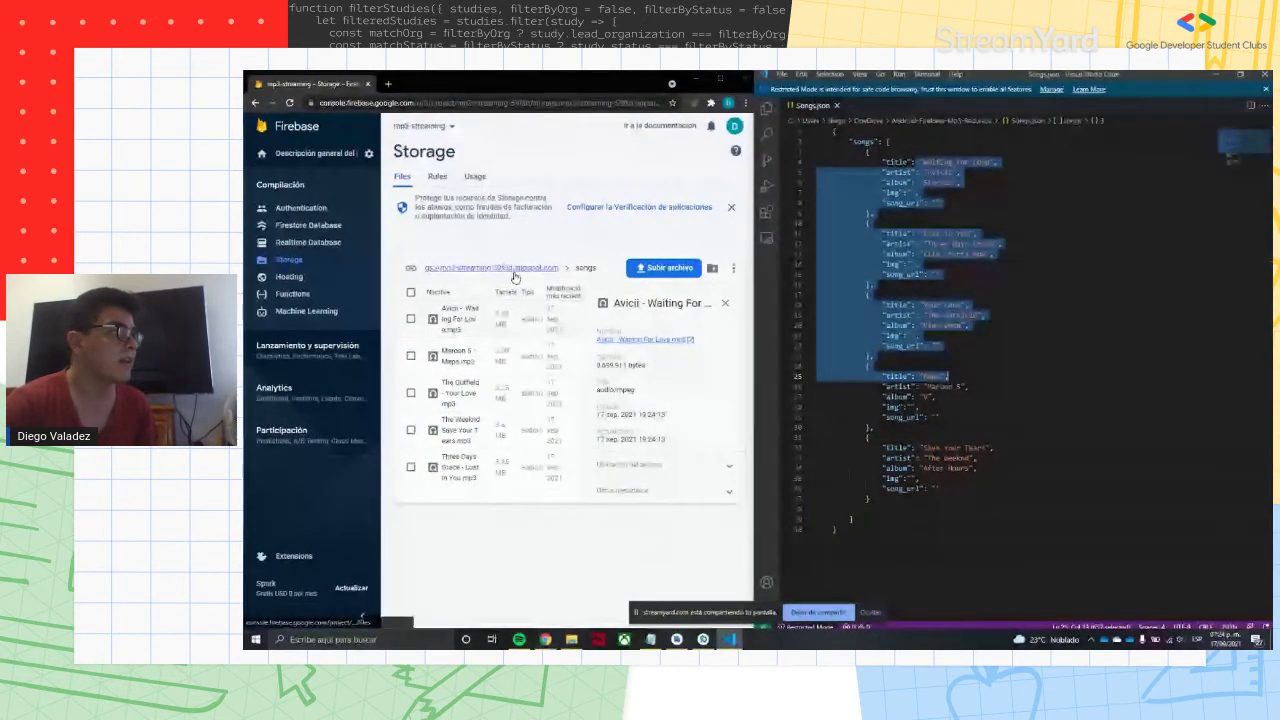
{"action": "left_click", "coordinate": [957, 180]}
{"action": "left_click_drag", "start_coordinate": [956, 172], "coordinate": [930, 170]}
{"action": "triple_click", "coordinate": [914, 160]}
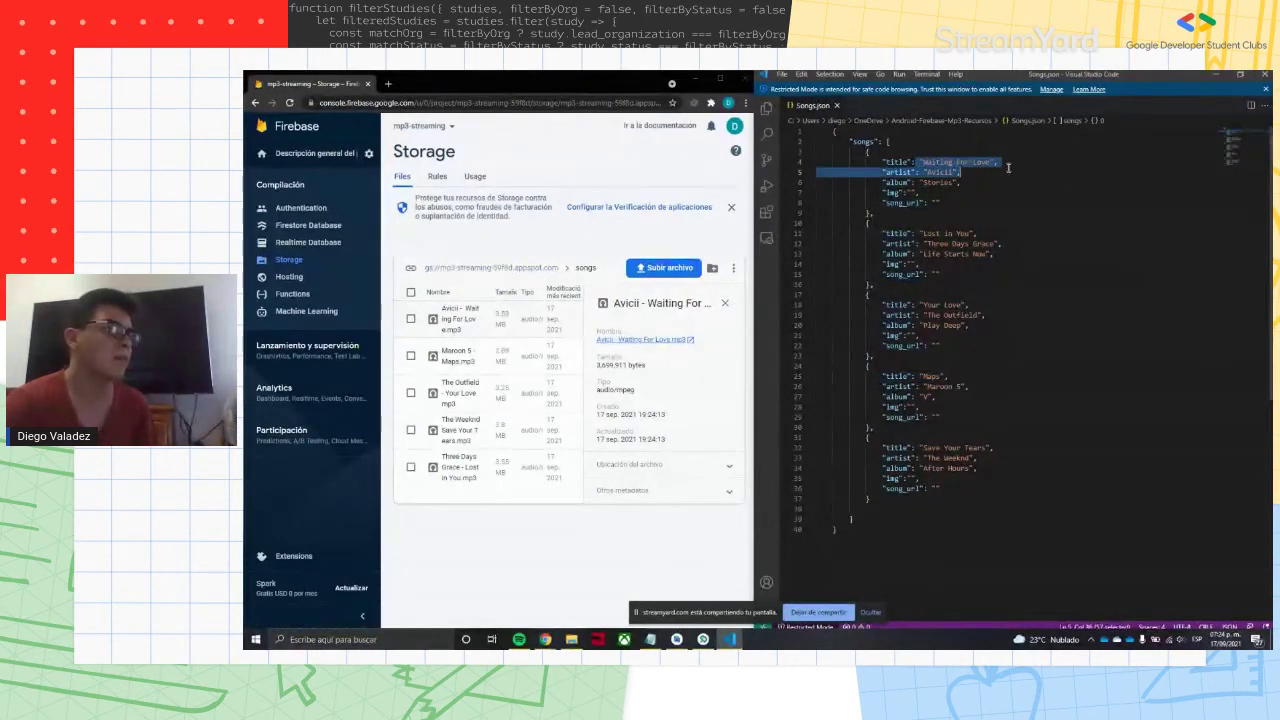
{"action": "left_click", "coordinate": [960, 172]}
- Copy the link address of wating-for-love.jpg from the bucket's images folder and paste it as the img value of the Waiting For Love entry
{"action": "left_click", "coordinate": [911, 192]}
{"action": "left_click", "coordinate": [490, 267]}
{"action": "left_click", "coordinate": [458, 315]}
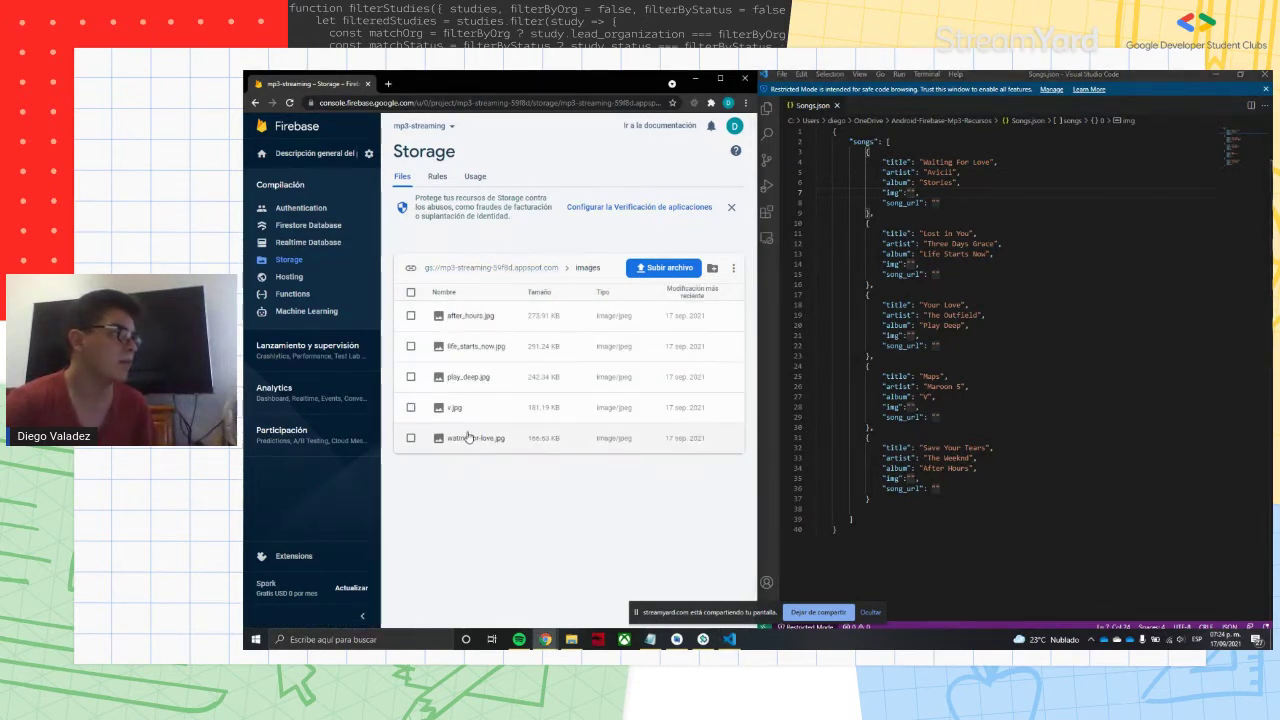
{"action": "left_click", "coordinate": [468, 438]}
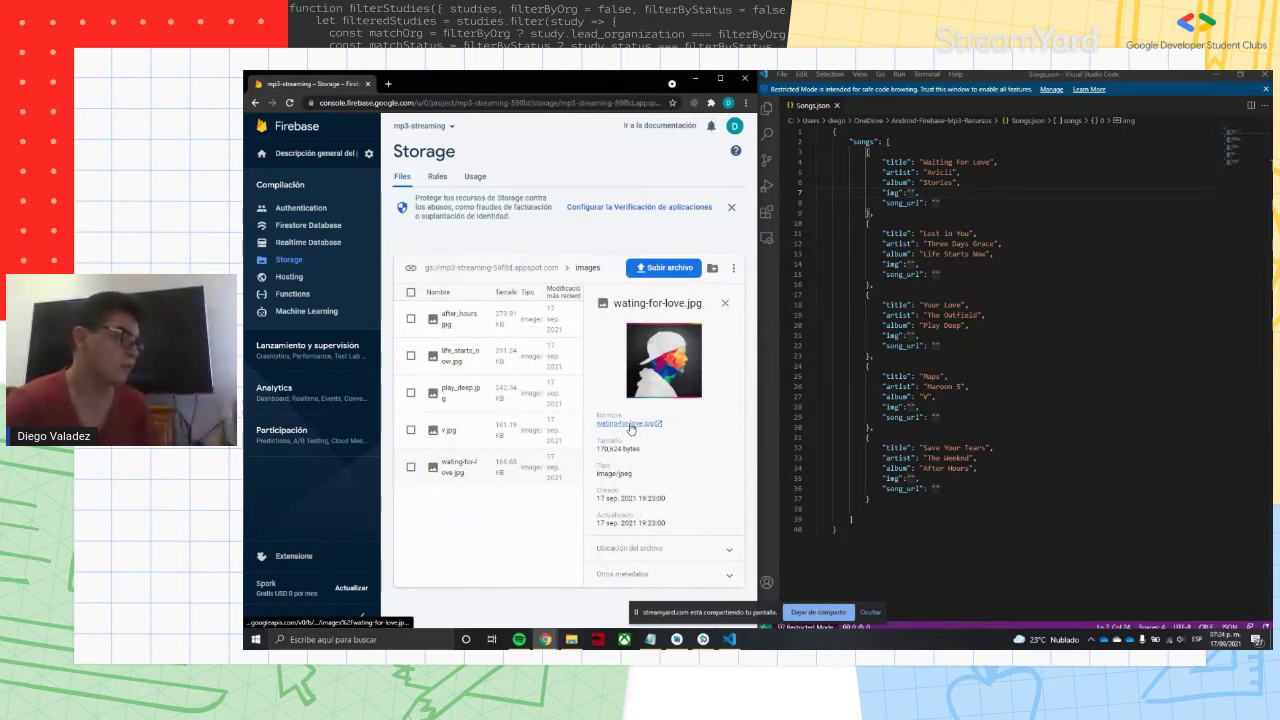
{"action": "right_click", "coordinate": [631, 426]}
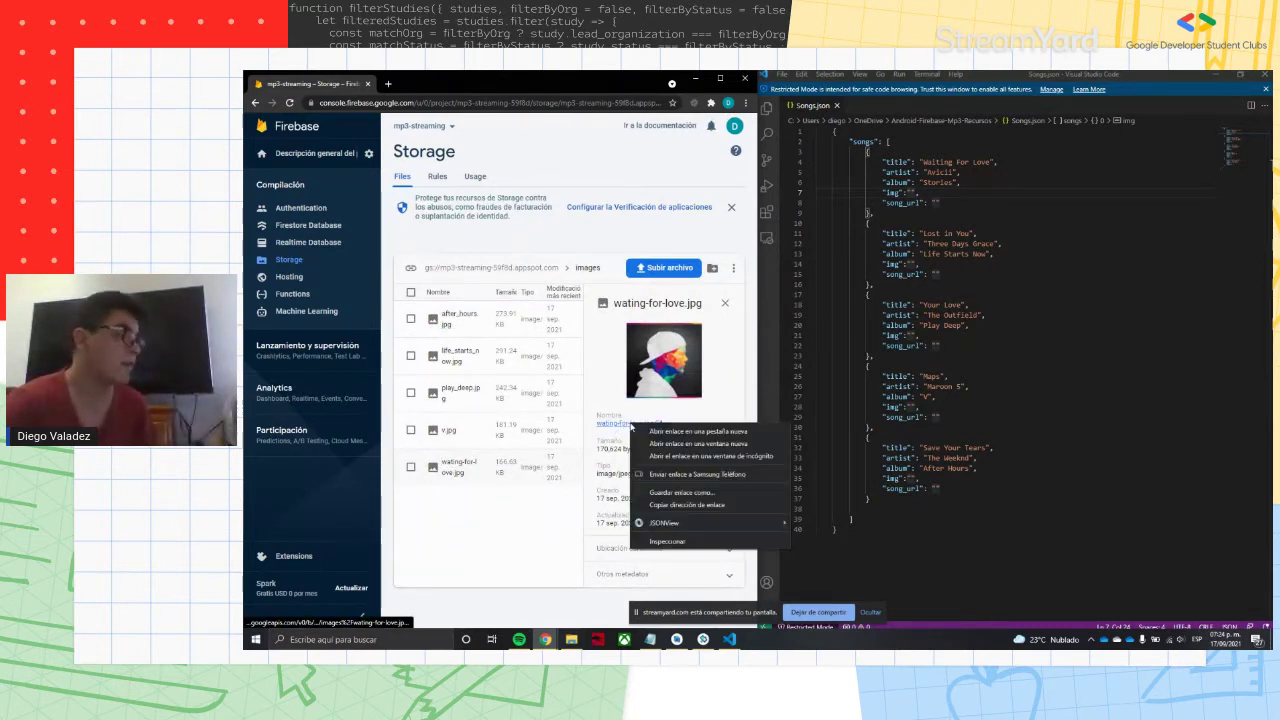
{"action": "left_click", "coordinate": [676, 506]}
{"action": "left_click", "coordinate": [913, 191]}
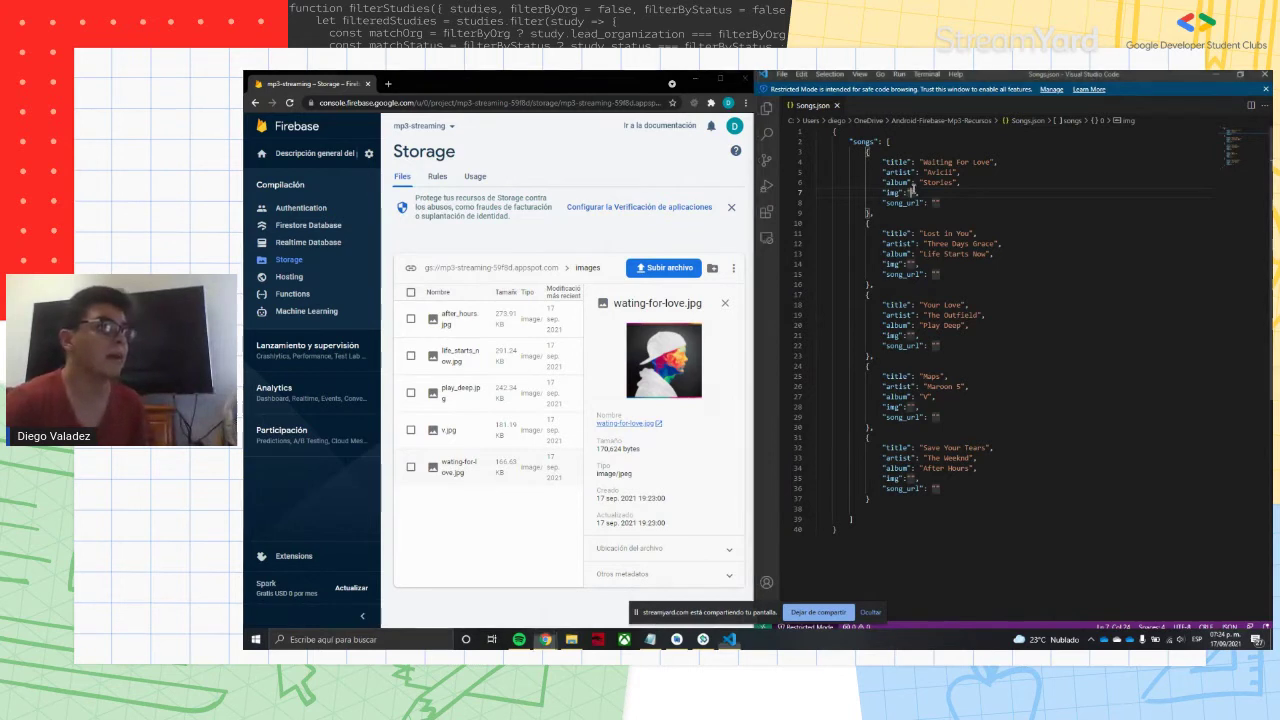
{"action": "key", "text": "ctrl+v"}
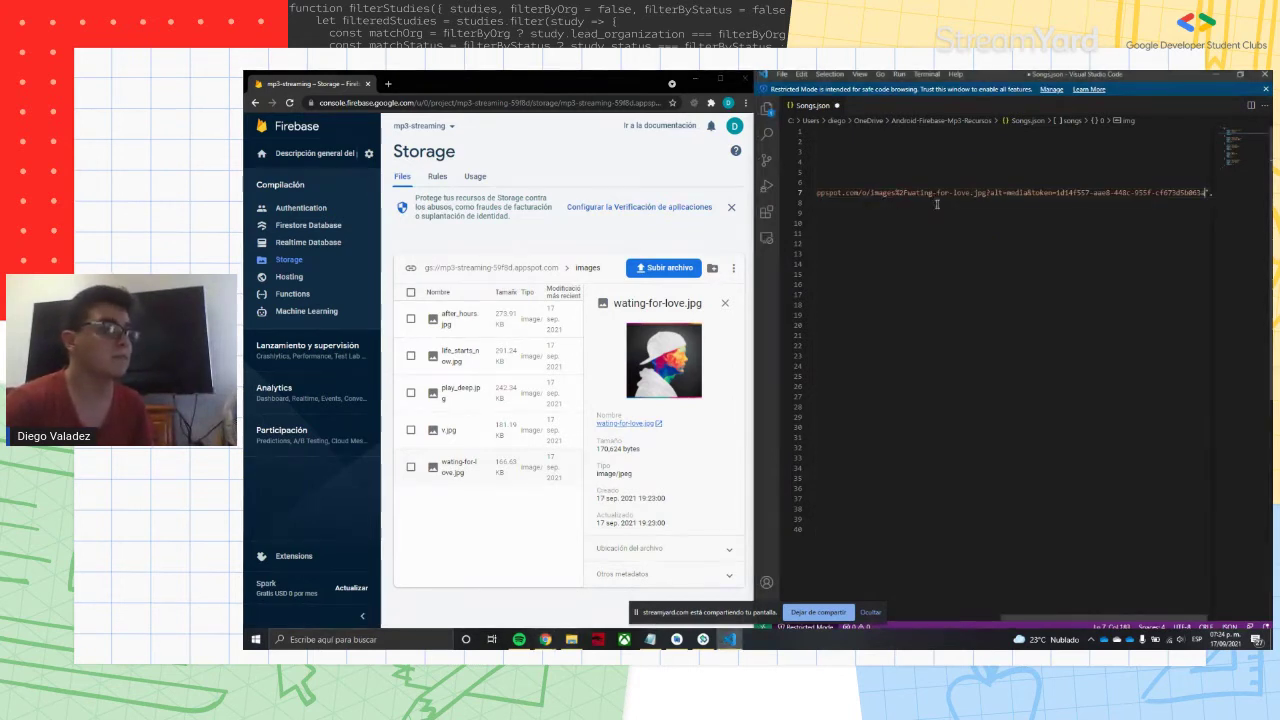
{"action": "scroll", "coordinate": [936, 205], "scroll_direction": "left", "scroll_amount": 10}
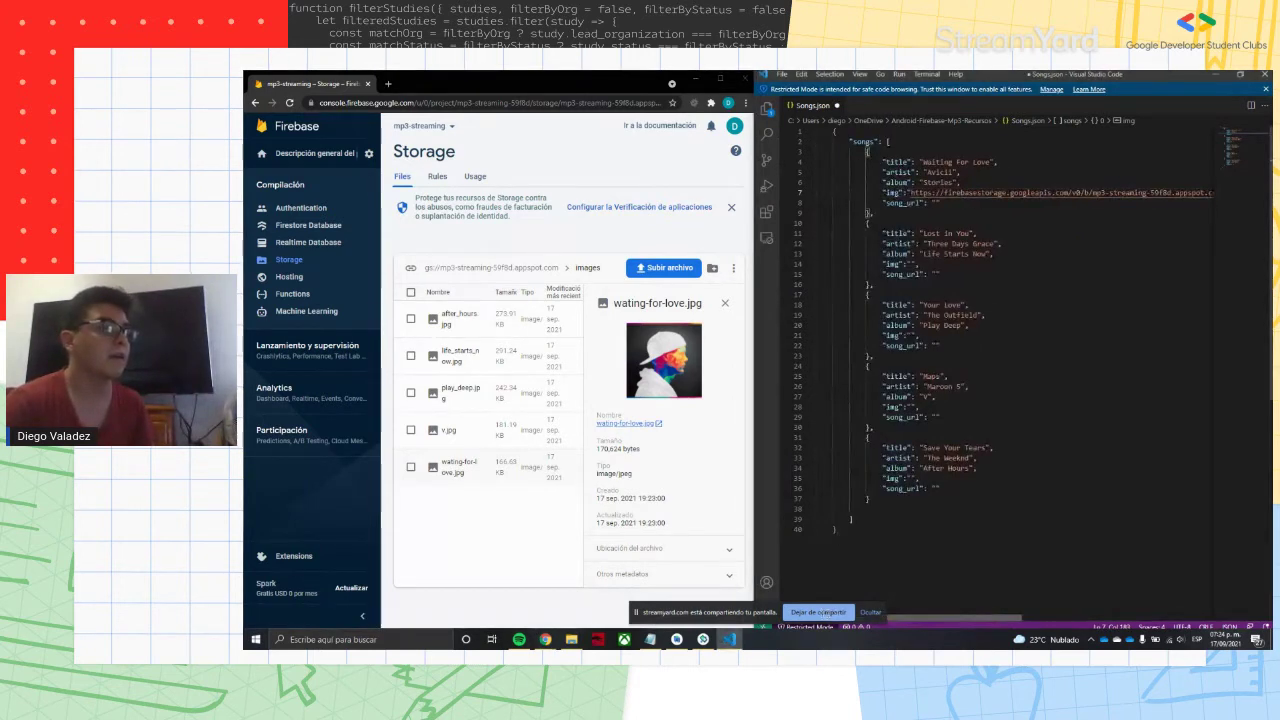
- Copy the link address of life_starts_now.jpg and paste it as the img value of the Lost in You entry in Songs.json
{"action": "left_click_drag", "start_coordinate": [926, 244], "coordinate": [940, 254]}
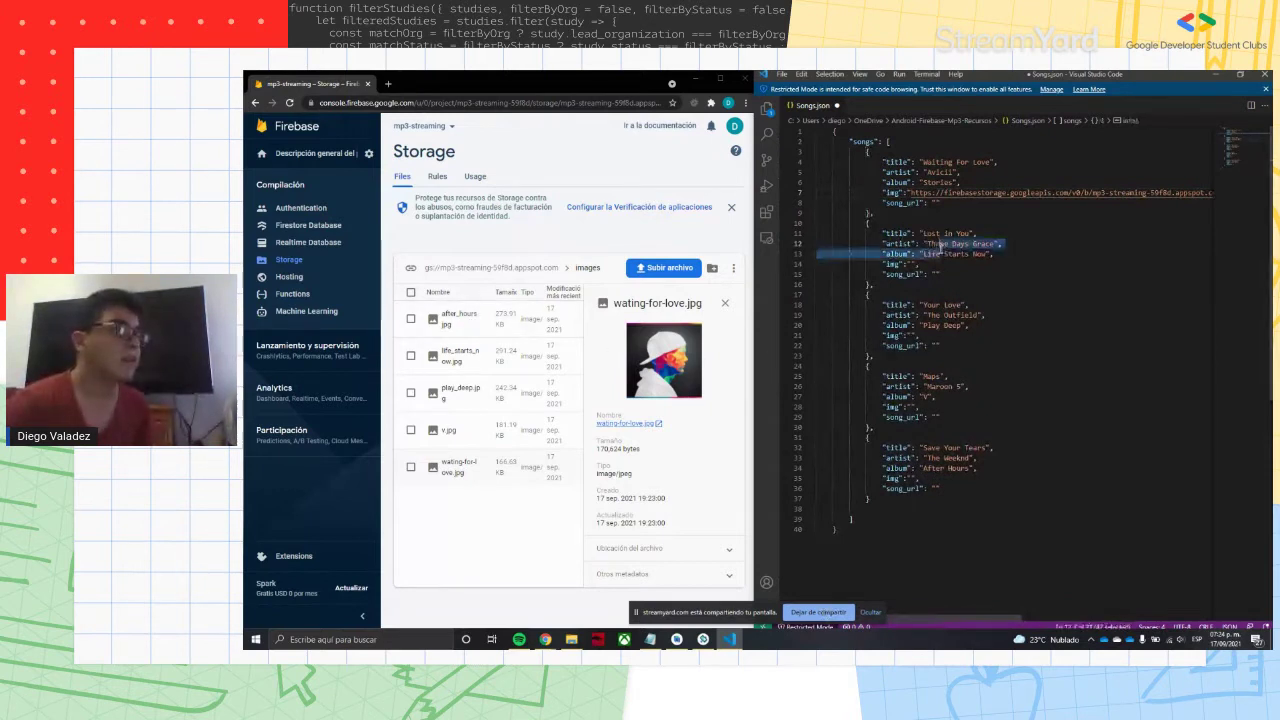
{"action": "left_click", "coordinate": [944, 254]}
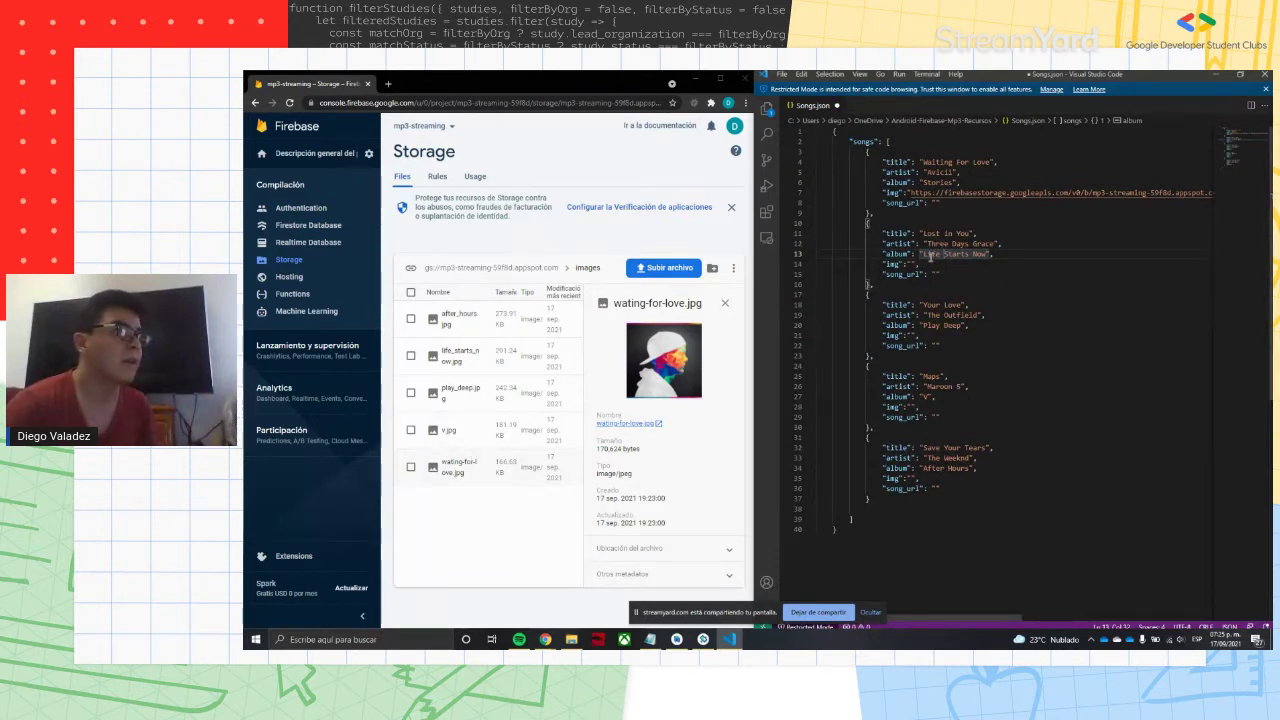
{"action": "left_click", "coordinate": [505, 357]}
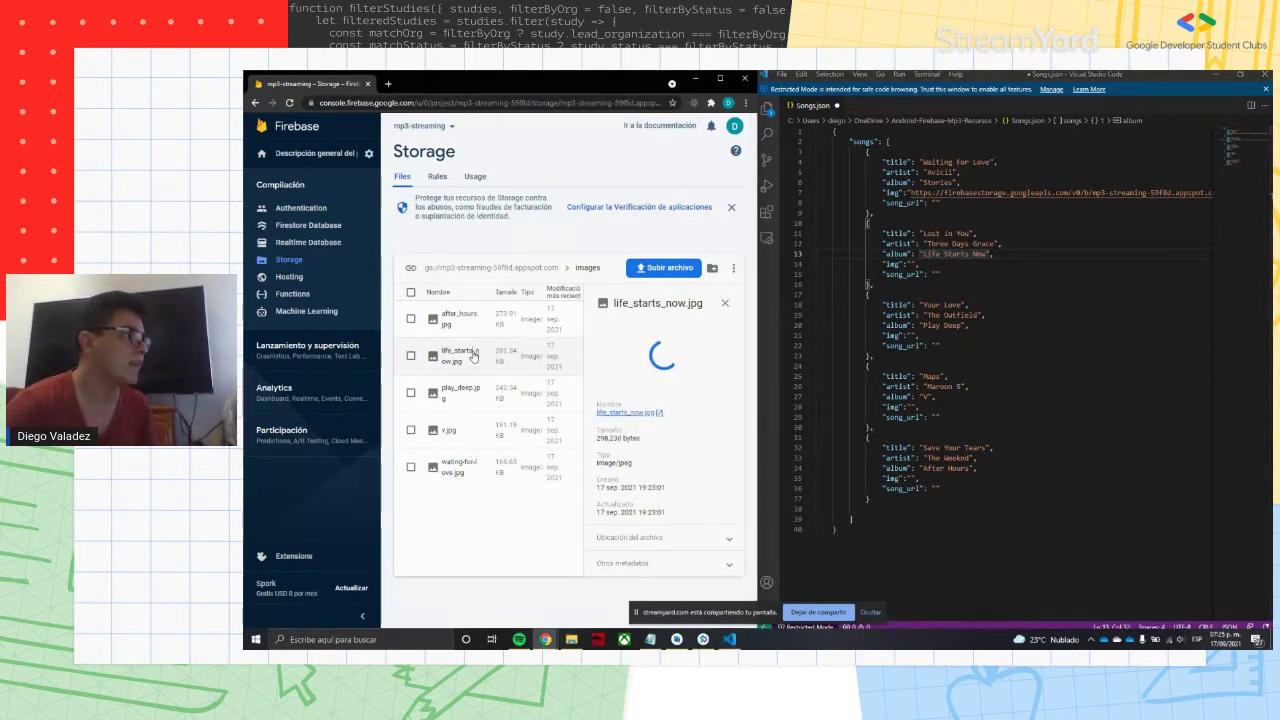
{"action": "right_click", "coordinate": [613, 428]}
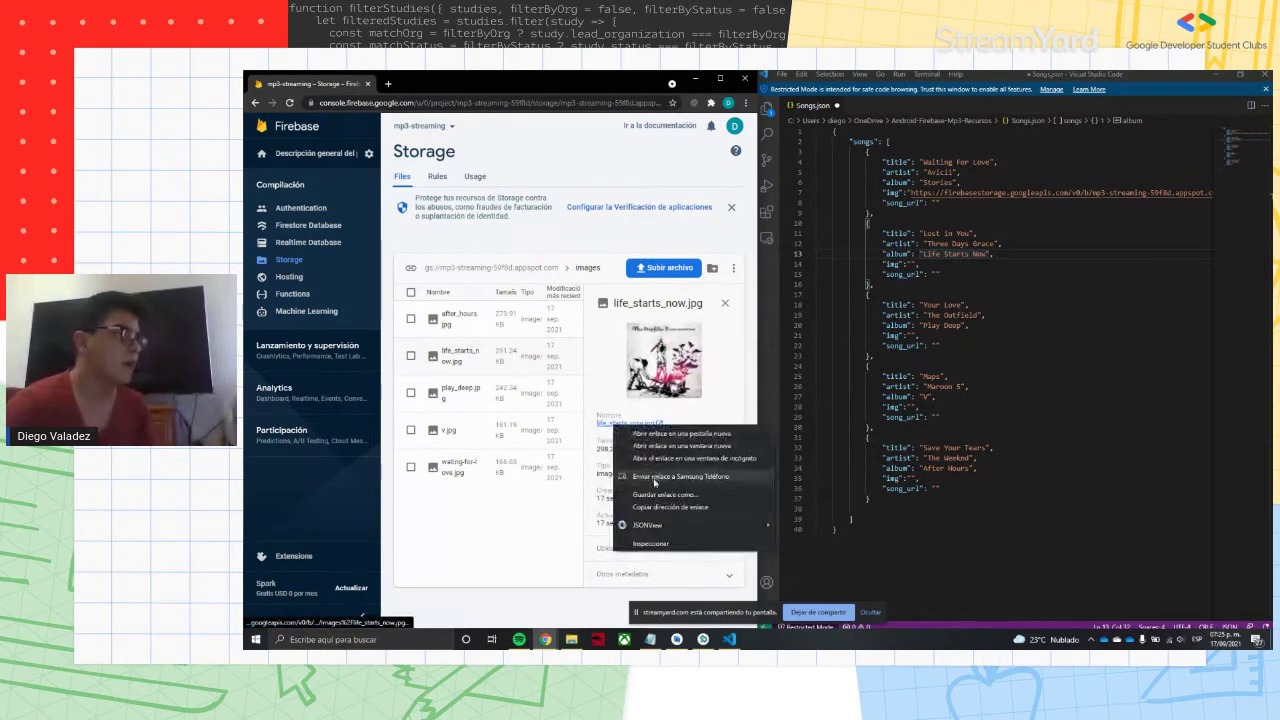
{"action": "left_click", "coordinate": [651, 508]}
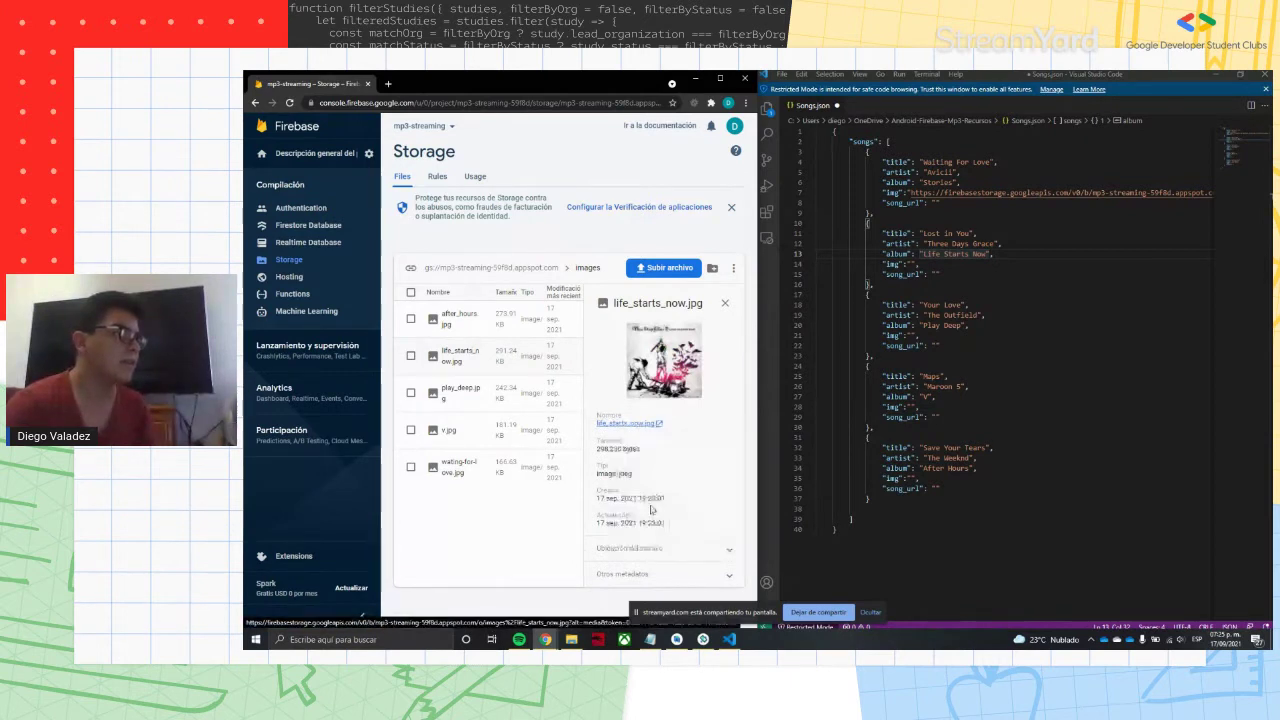
{"action": "left_click", "coordinate": [913, 265]}
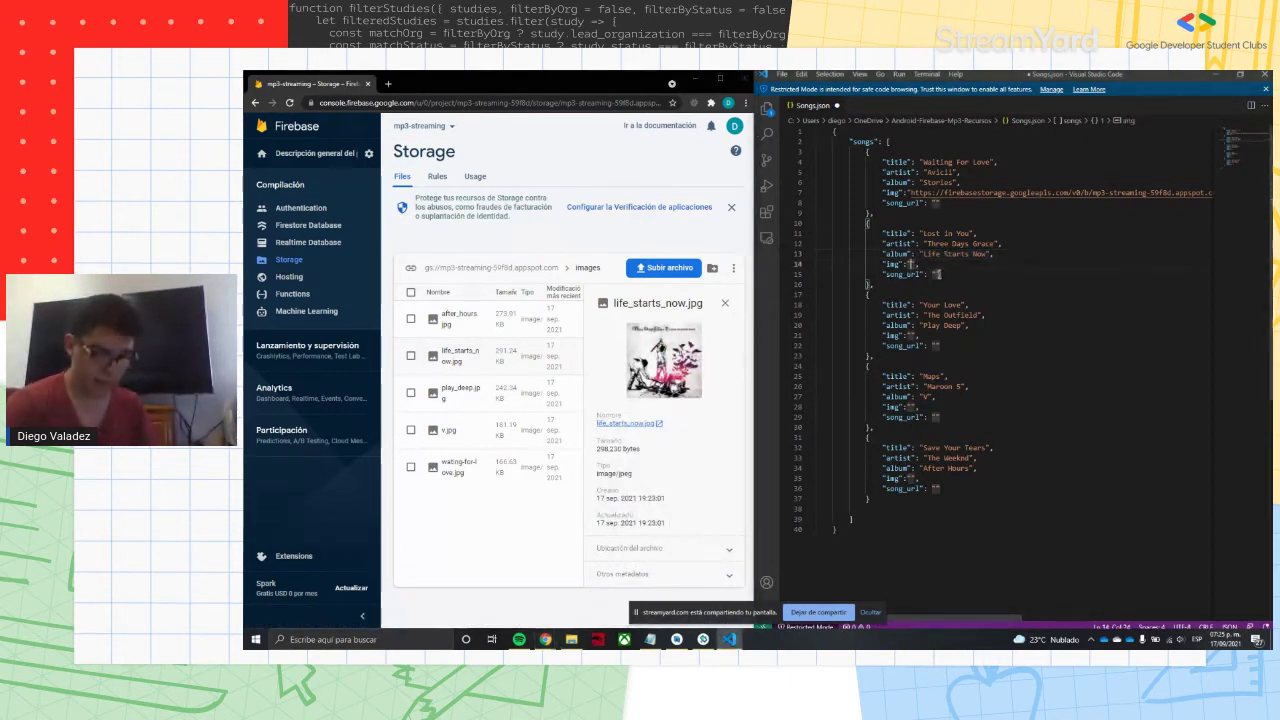
{"action": "key", "text": "ctrl+v"}
{"action": "left_click_drag", "start_coordinate": [1035, 619], "coordinate": [920, 619]}
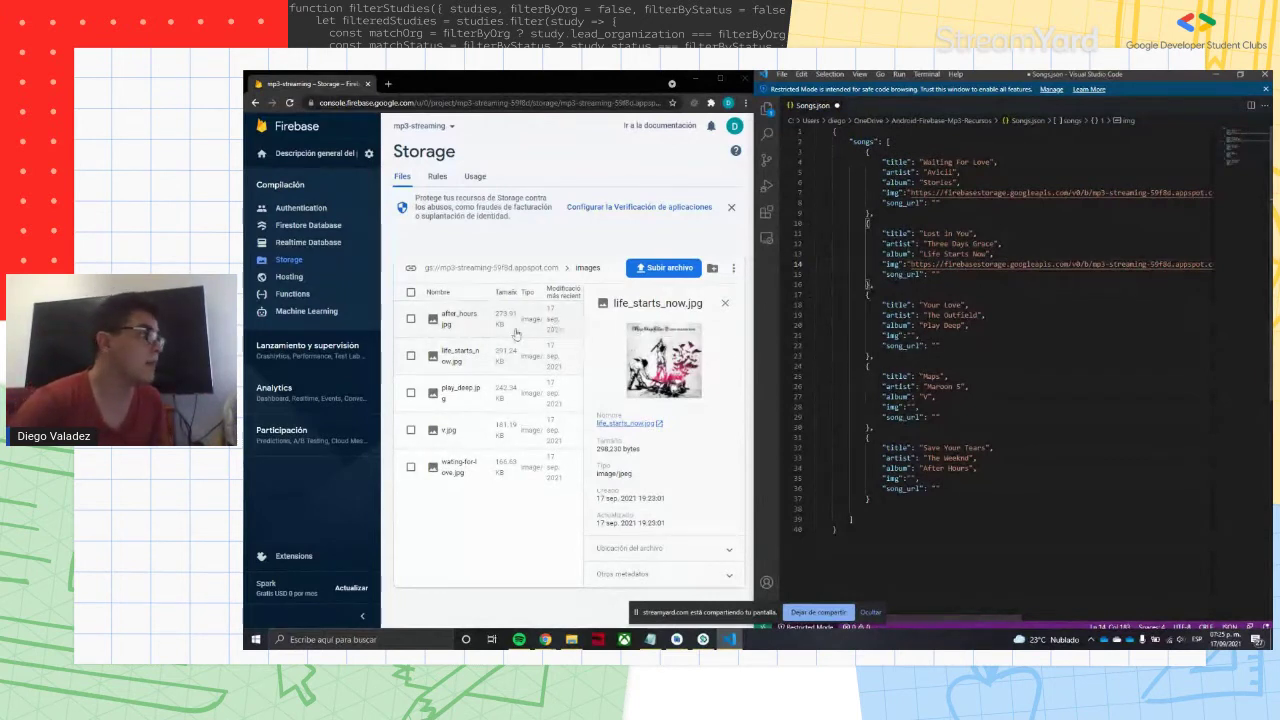
- Copy the link address of play_deep.jpg and paste it as the img value of the Your Love entry in Songs.json
{"action": "left_click", "coordinate": [465, 398]}
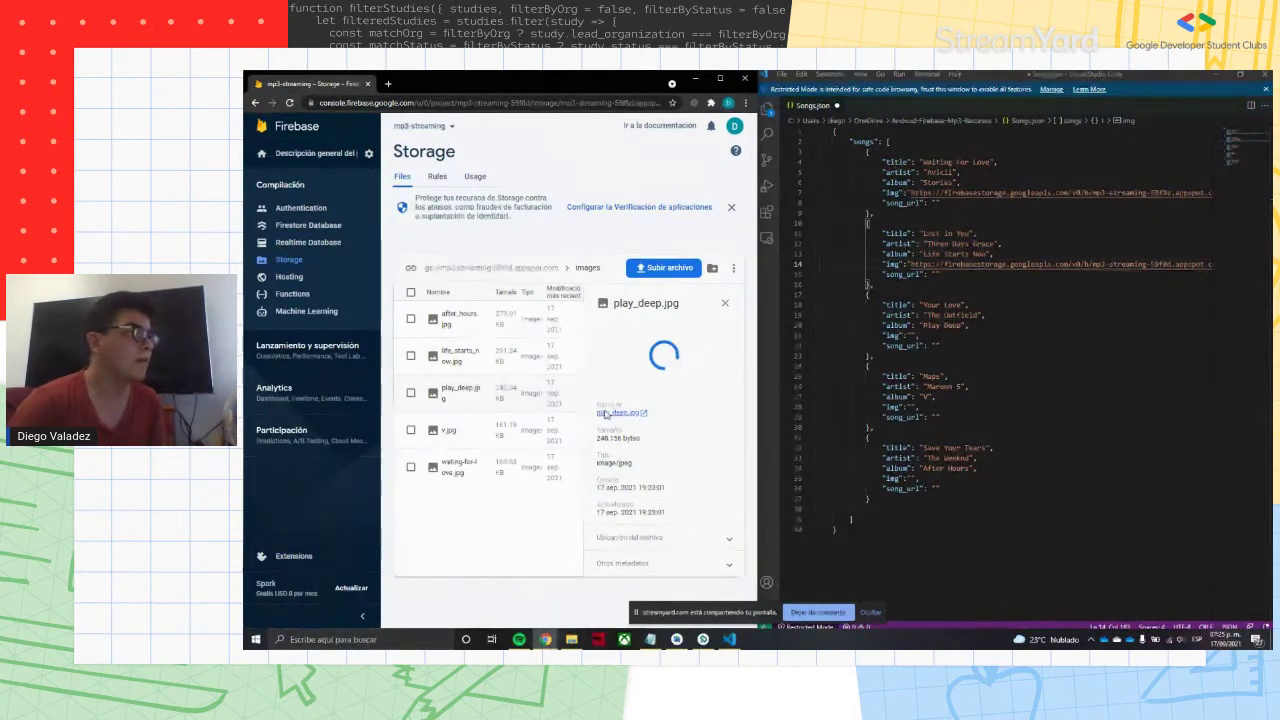
{"action": "right_click", "coordinate": [608, 427]}
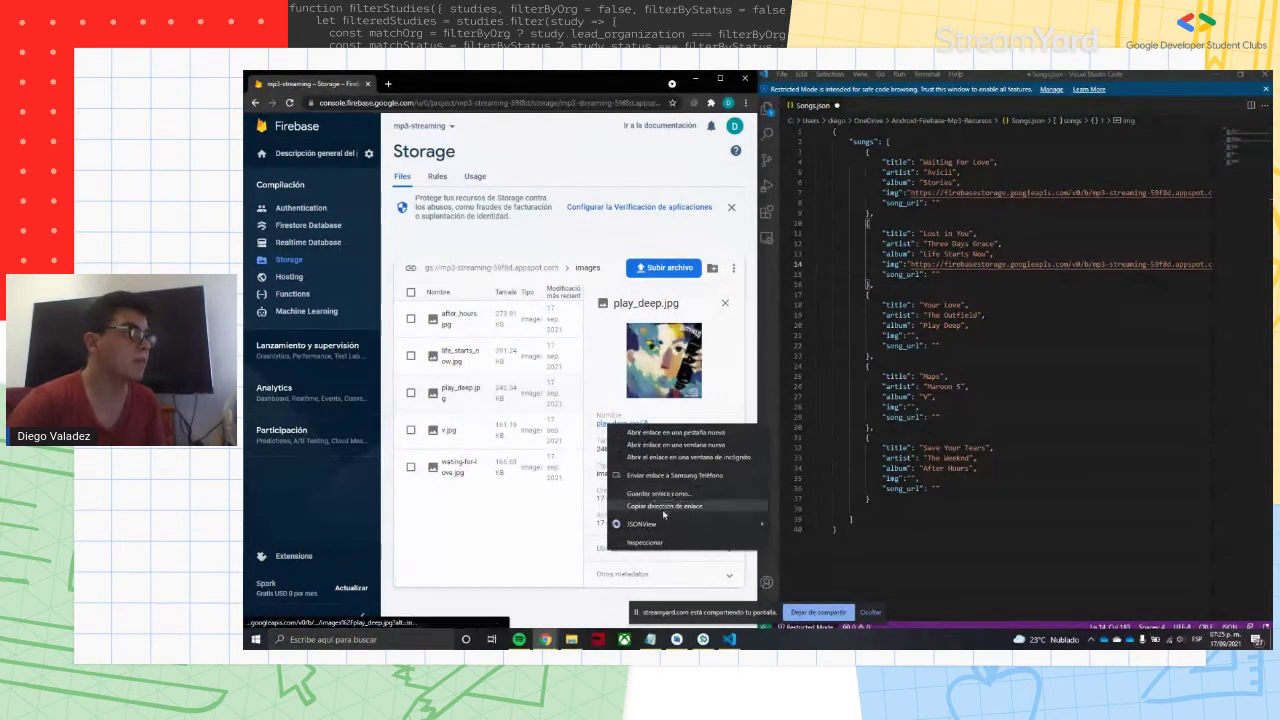
{"action": "left_click", "coordinate": [660, 508]}
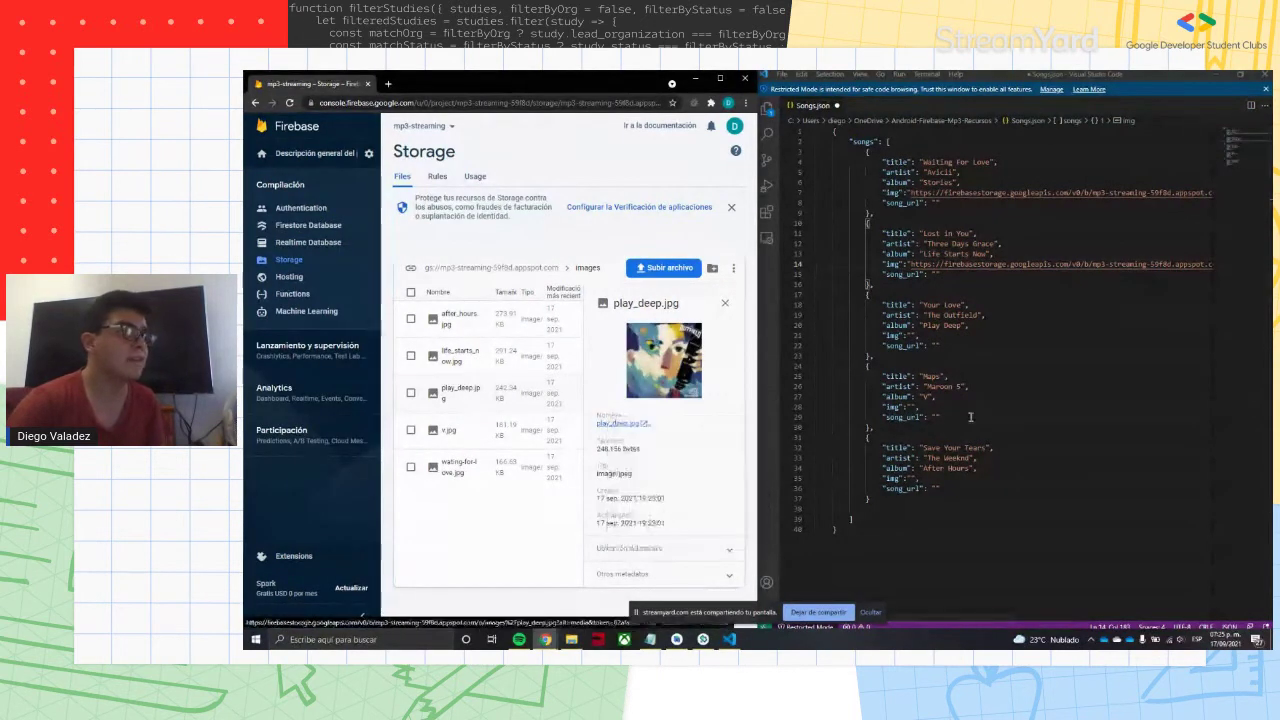
{"action": "left_click", "coordinate": [911, 337]}
{"action": "key", "text": "ctrl+v"}
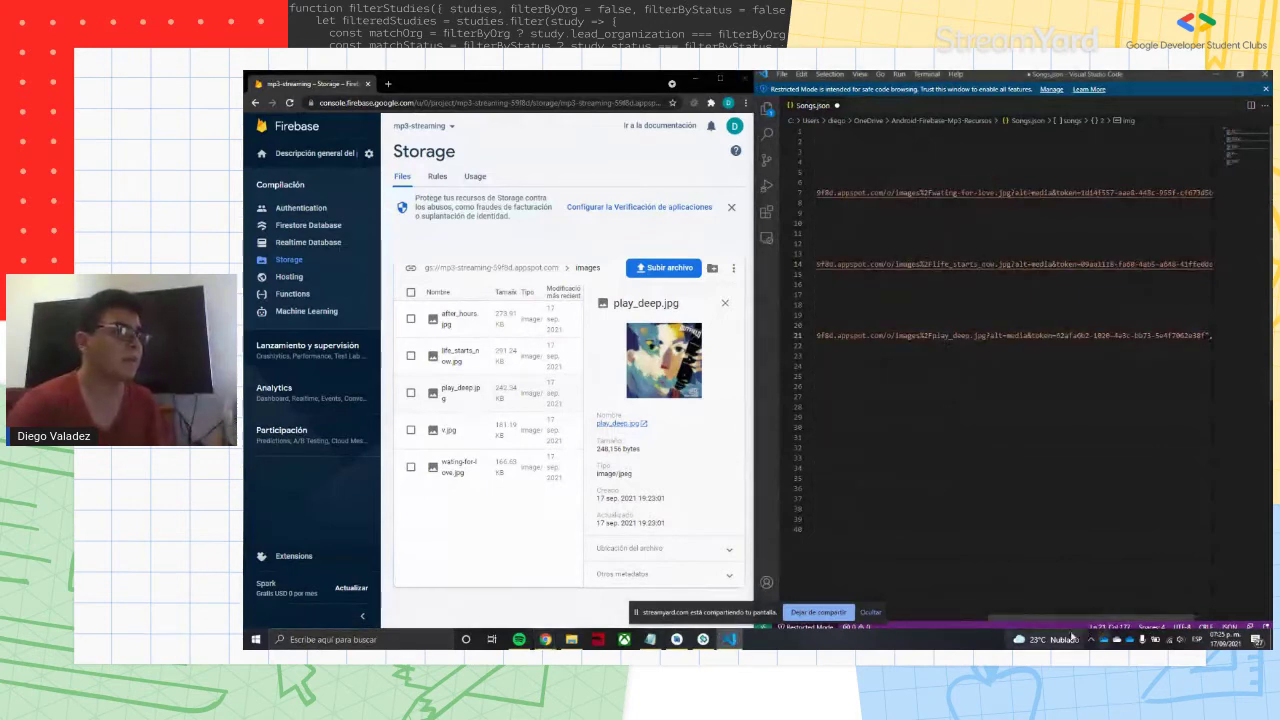
{"action": "left_click_drag", "start_coordinate": [1086, 619], "coordinate": [960, 619]}
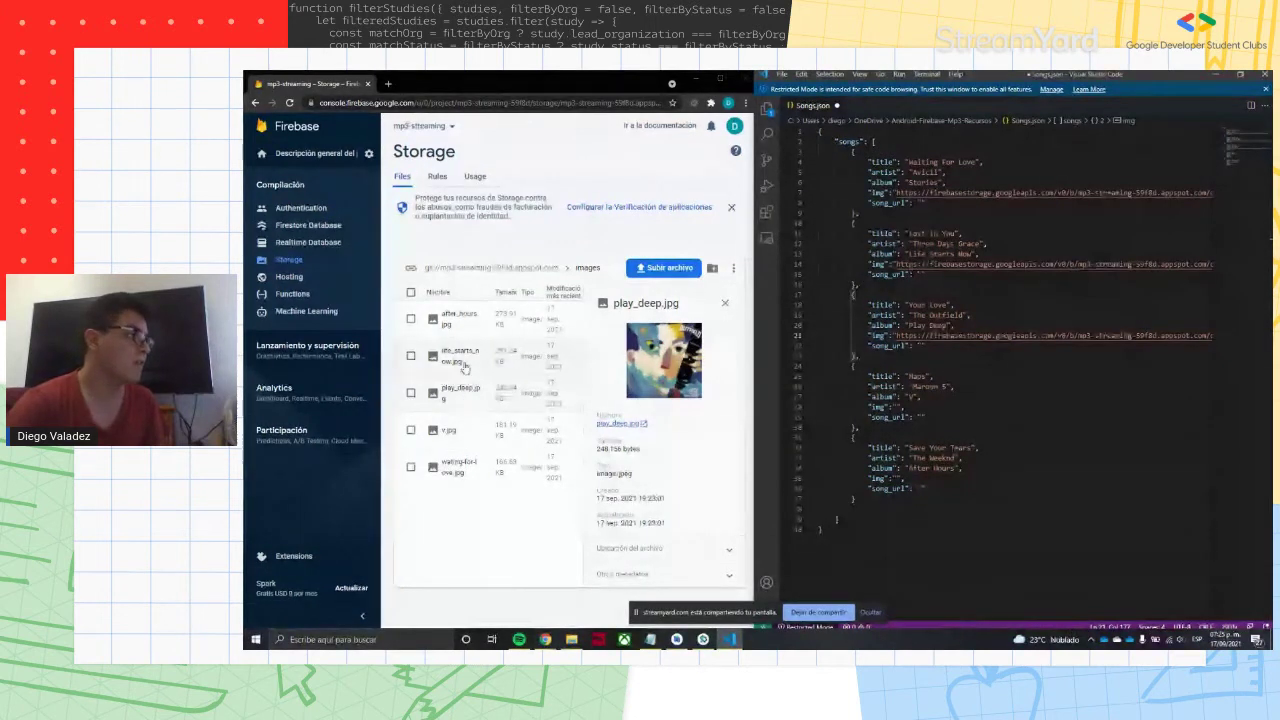
- Copy the link address of v.jpg and paste it as the img value of the Maps entry in Songs.json
{"action": "double_click", "coordinate": [448, 430]}
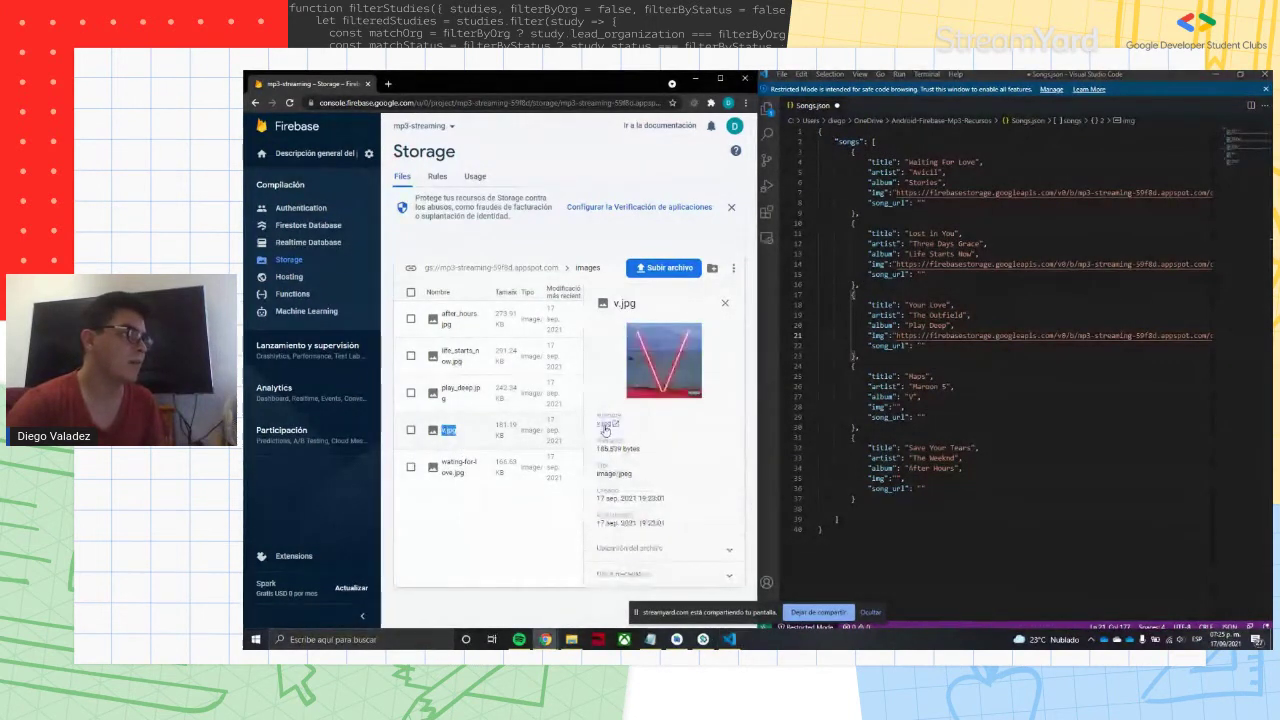
{"action": "right_click", "coordinate": [604, 428]}
{"action": "left_click", "coordinate": [665, 500]}
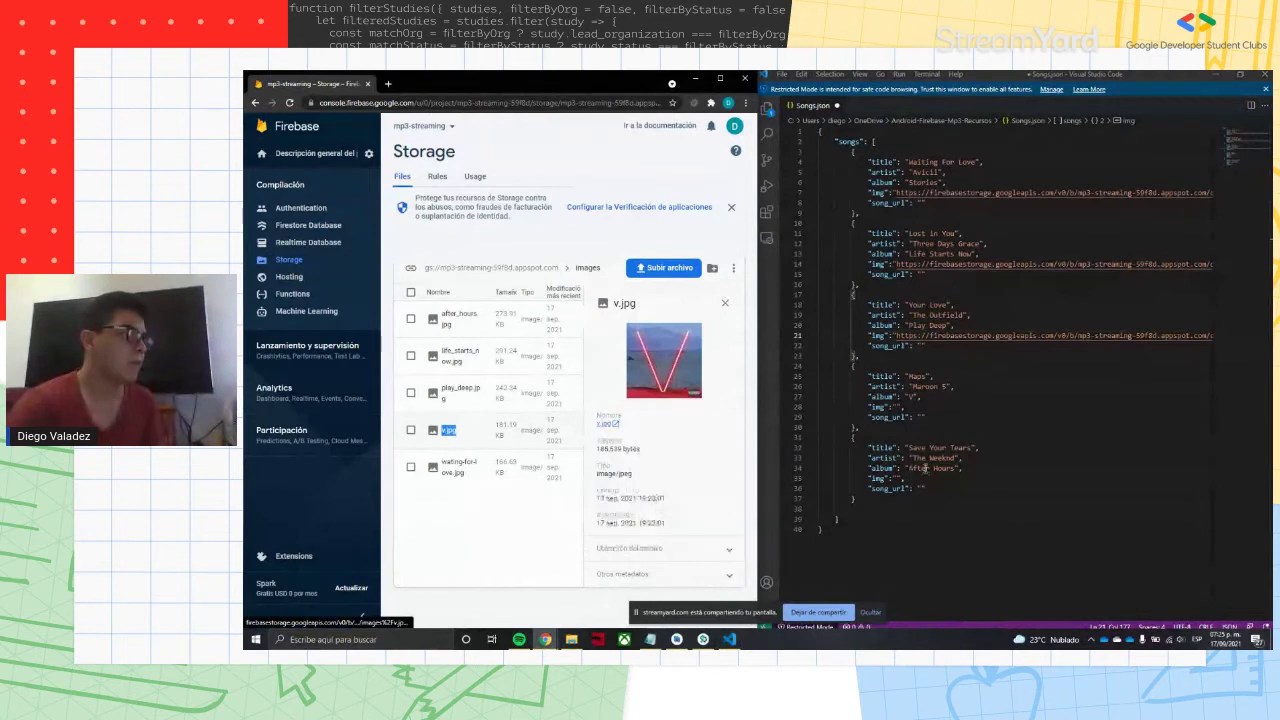
{"action": "left_click", "coordinate": [900, 405]}
{"action": "key", "text": "ctrl+v"}
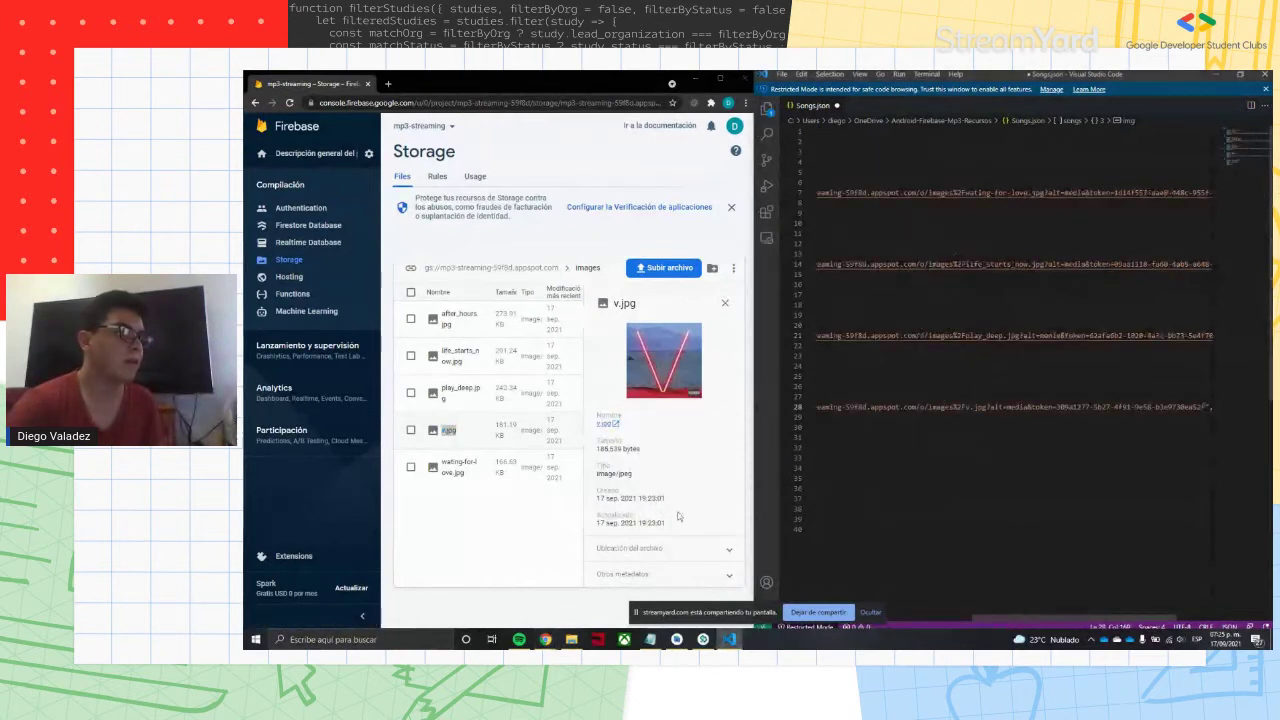
{"action": "left_click", "coordinate": [892, 485]}
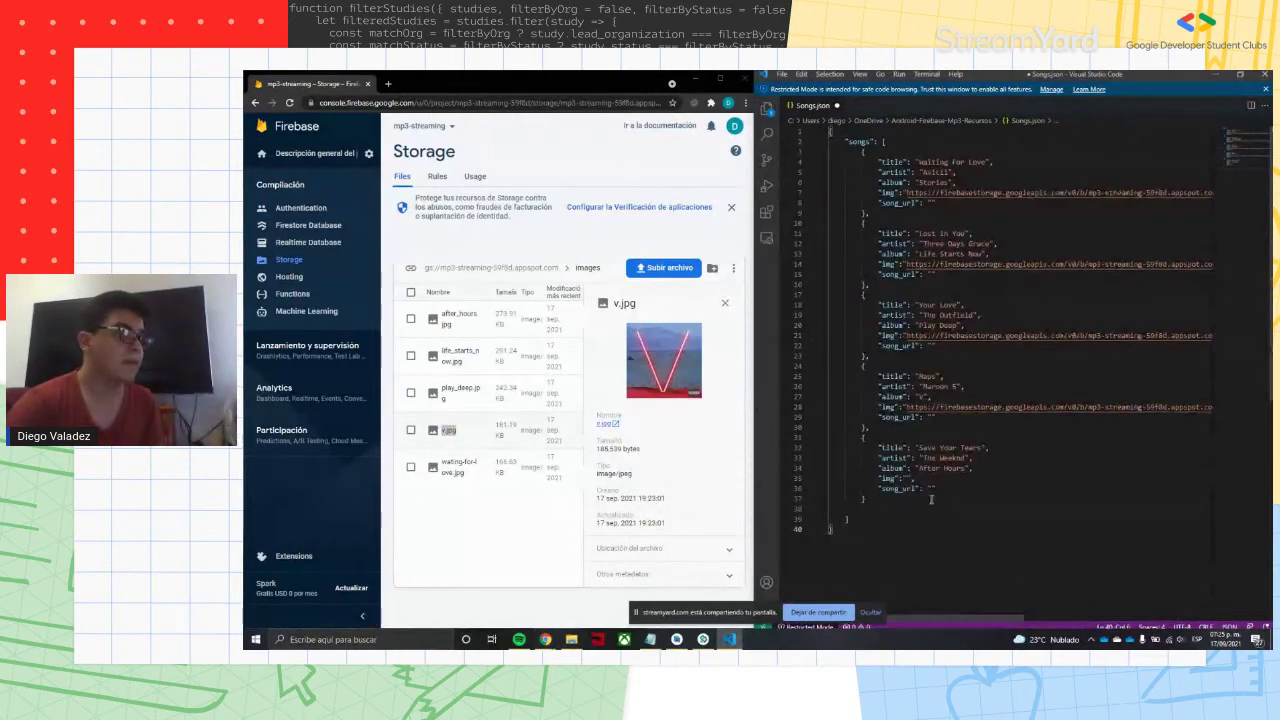
- Copy the link address of after_hours.jpg and paste it as the img value of the Save Your Tears entry in Songs.json
{"action": "left_click", "coordinate": [474, 327]}
{"action": "right_click", "coordinate": [622, 426]}
{"action": "right_click", "coordinate": [615, 427]}
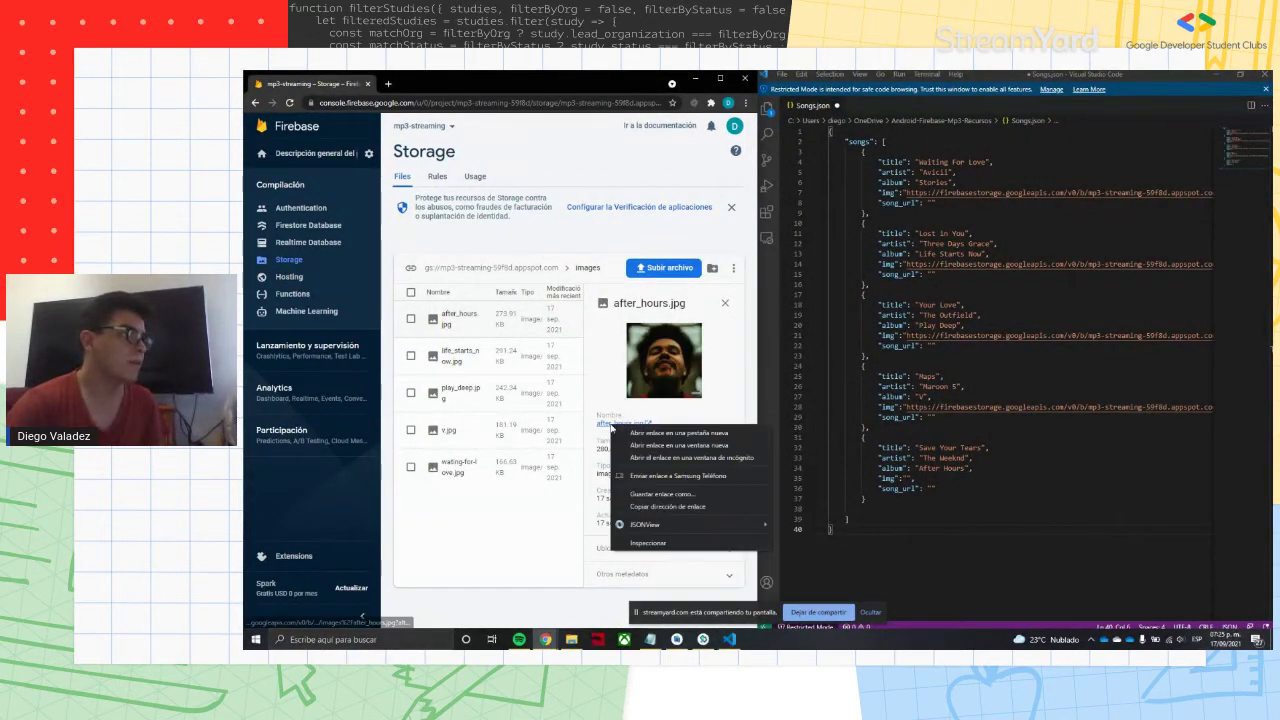
{"action": "left_click", "coordinate": [667, 506]}
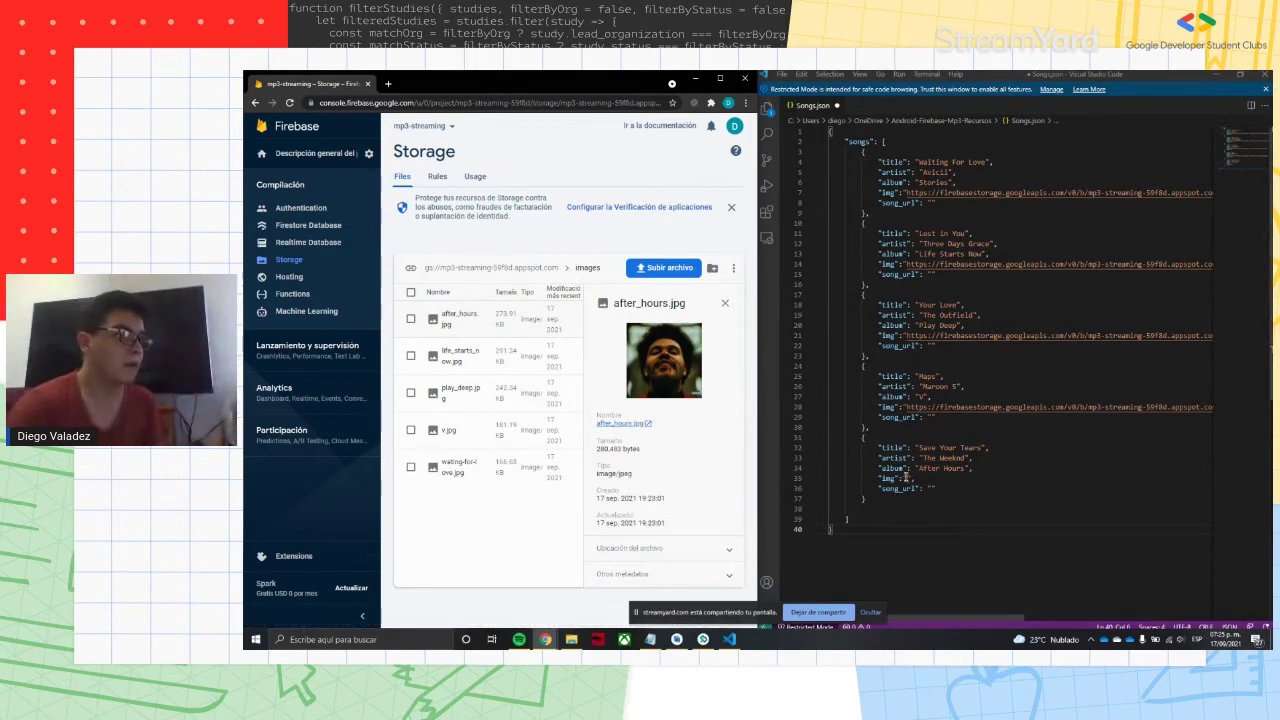
{"action": "left_click", "coordinate": [905, 478]}
{"action": "key", "text": "ctrl+v"}
{"action": "left_click_drag", "start_coordinate": [1036, 615], "coordinate": [802, 544]}
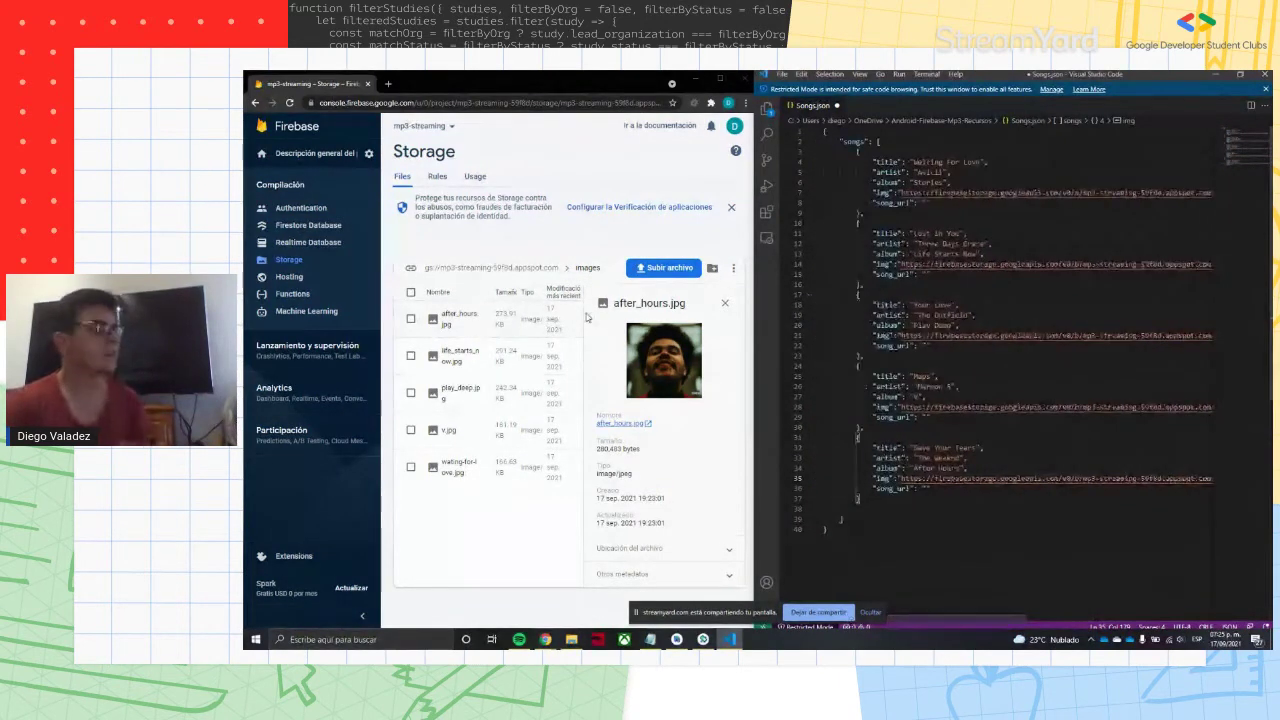
- Copy the link address of Avicii - Waiting For Love.mp3 from the bucket's songs folder and paste it as the song_url of the Waiting For Love entry
{"action": "left_click", "coordinate": [490, 267]}
{"action": "left_click", "coordinate": [462, 347]}
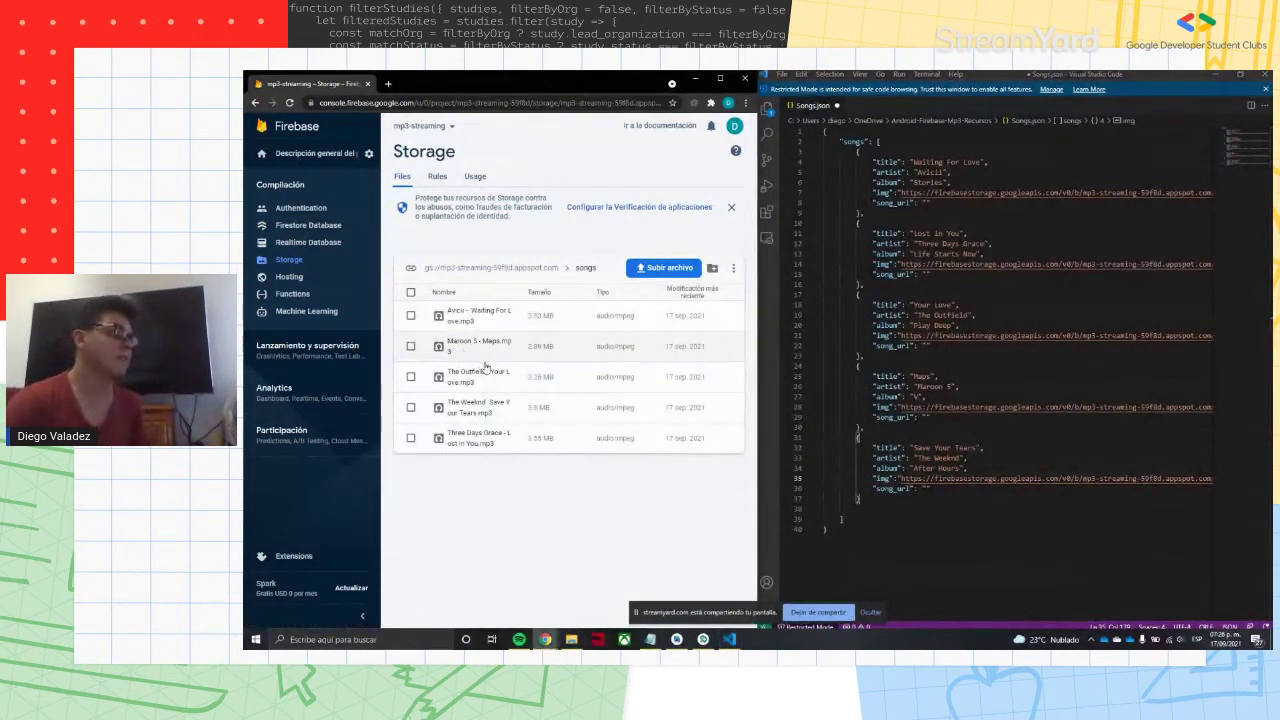
{"action": "left_click", "coordinate": [484, 318]}
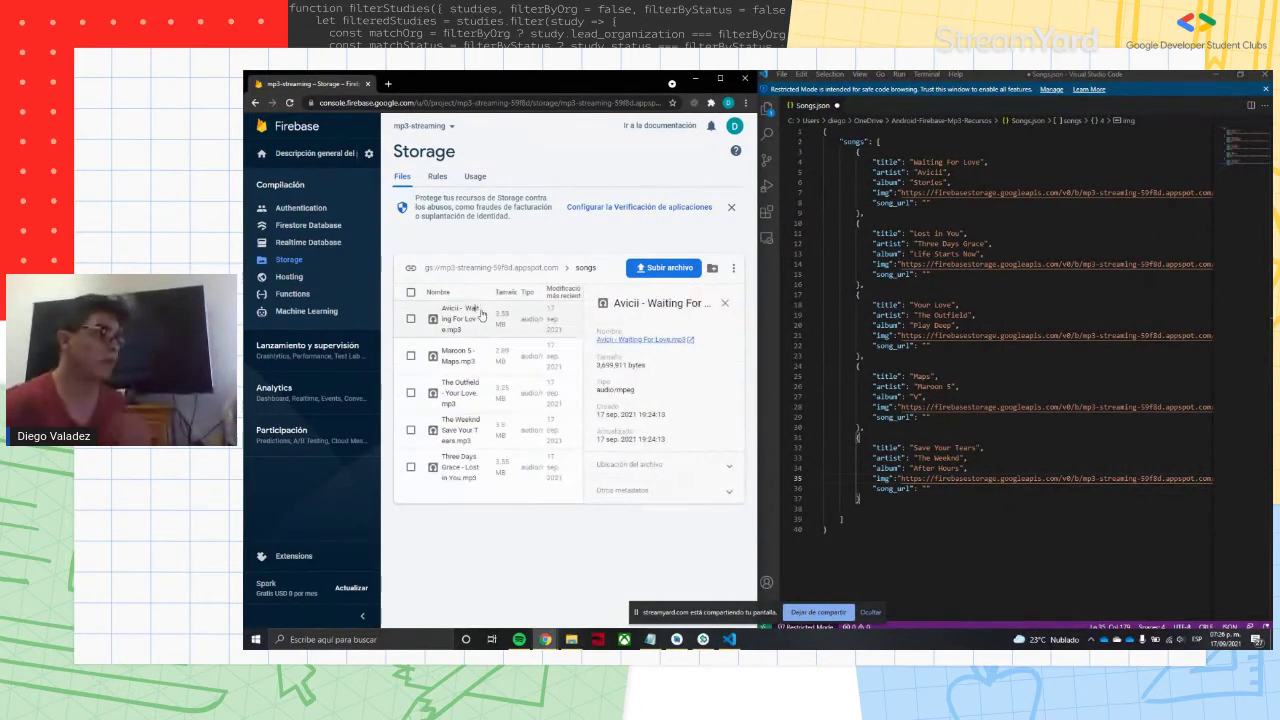
{"action": "right_click", "coordinate": [613, 343]}
{"action": "left_click", "coordinate": [737, 423]}
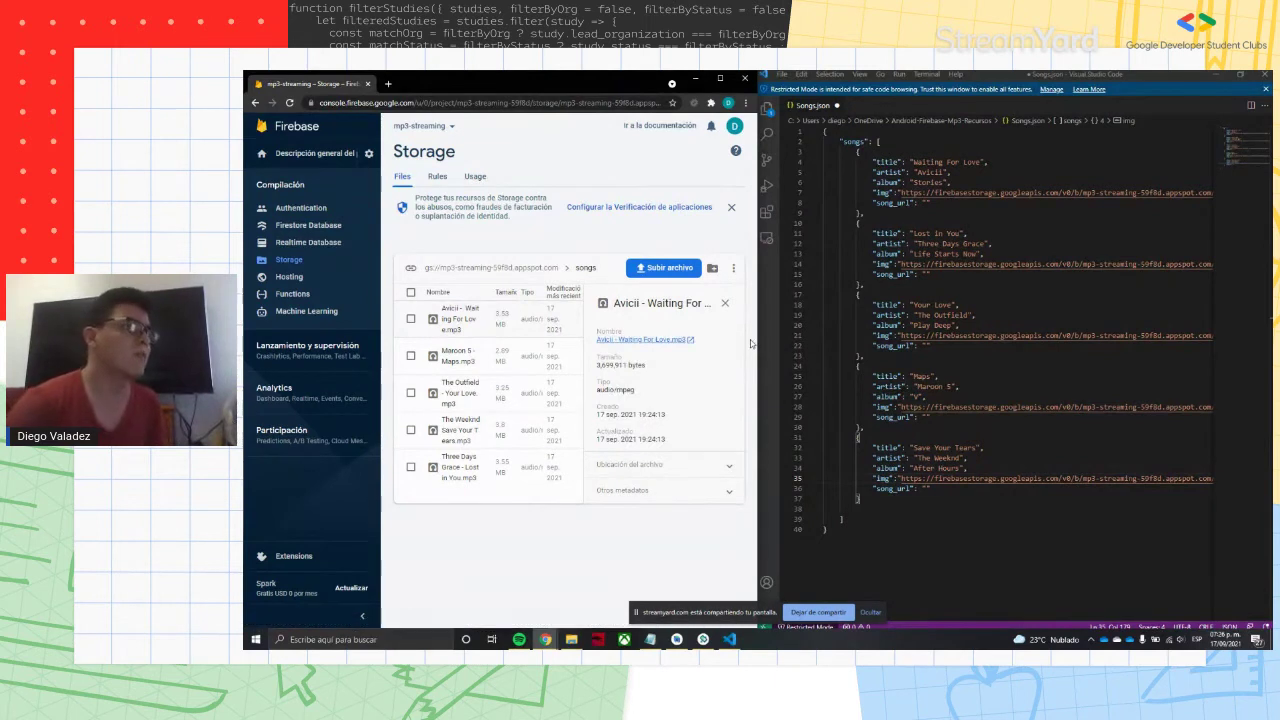
{"action": "left_click", "coordinate": [928, 203]}
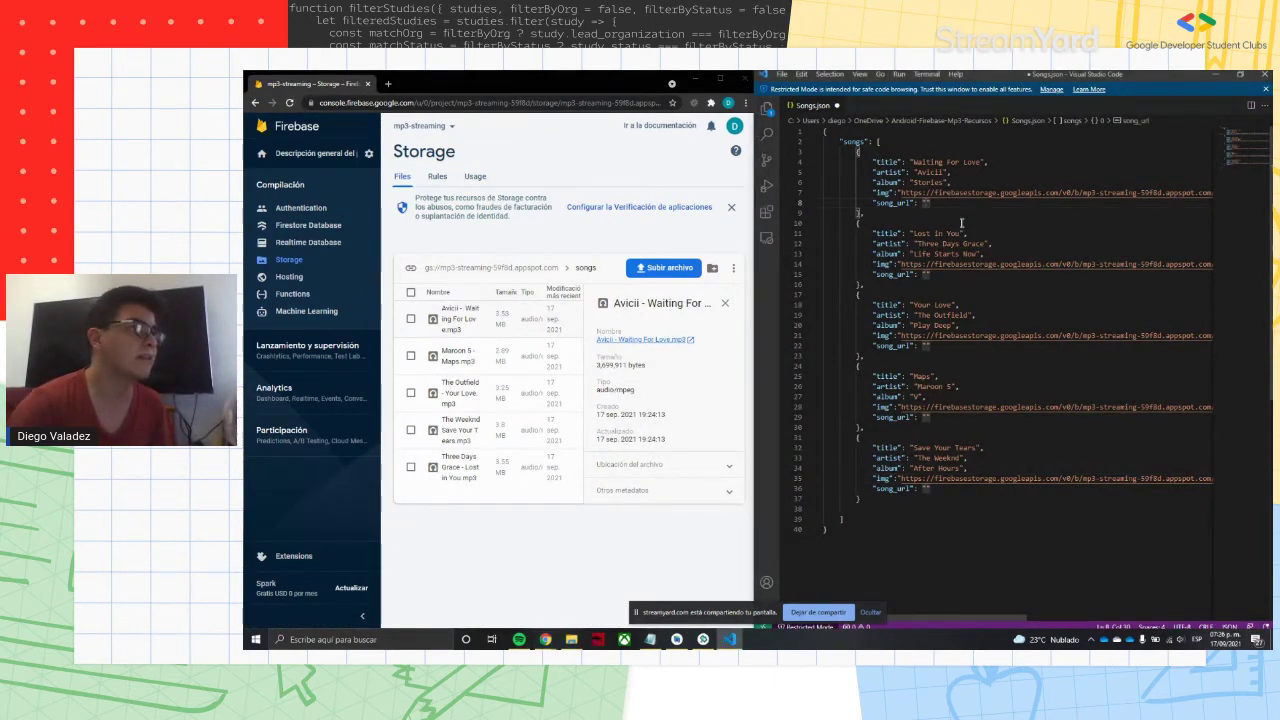
{"action": "key", "text": "ctrl+v"}
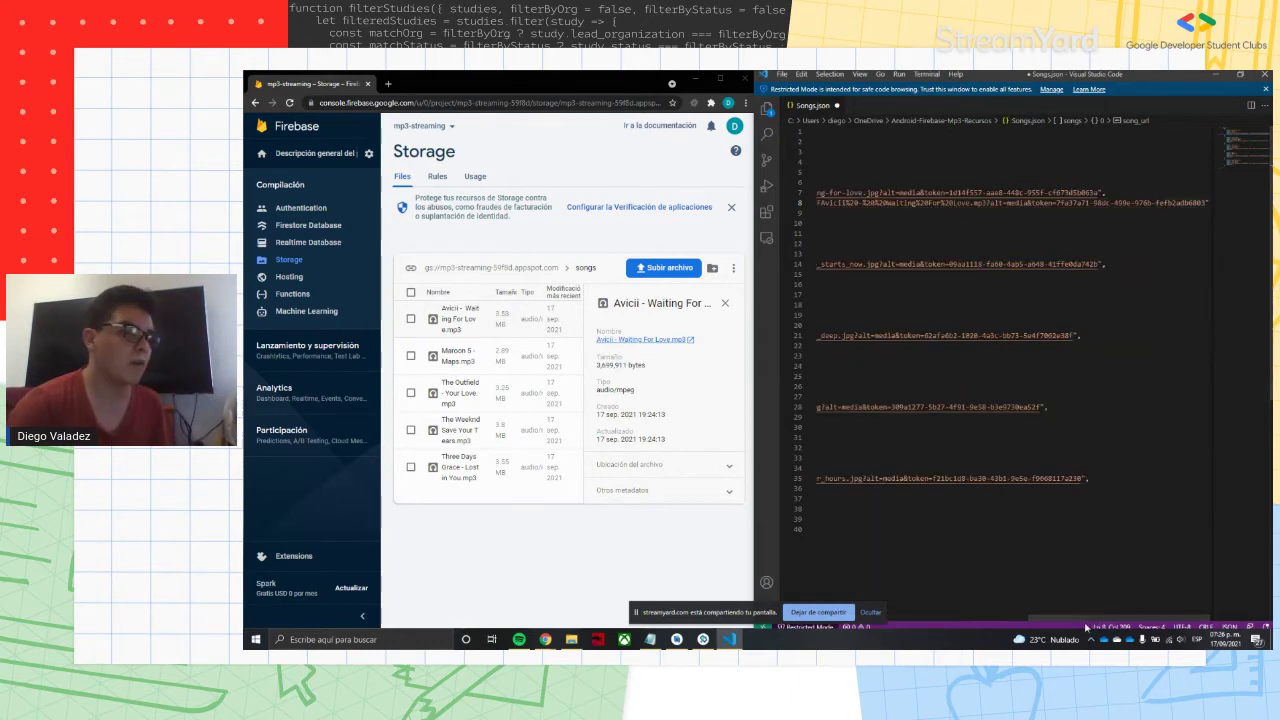
{"action": "left_click_drag", "start_coordinate": [1006, 623], "coordinate": [865, 630]}
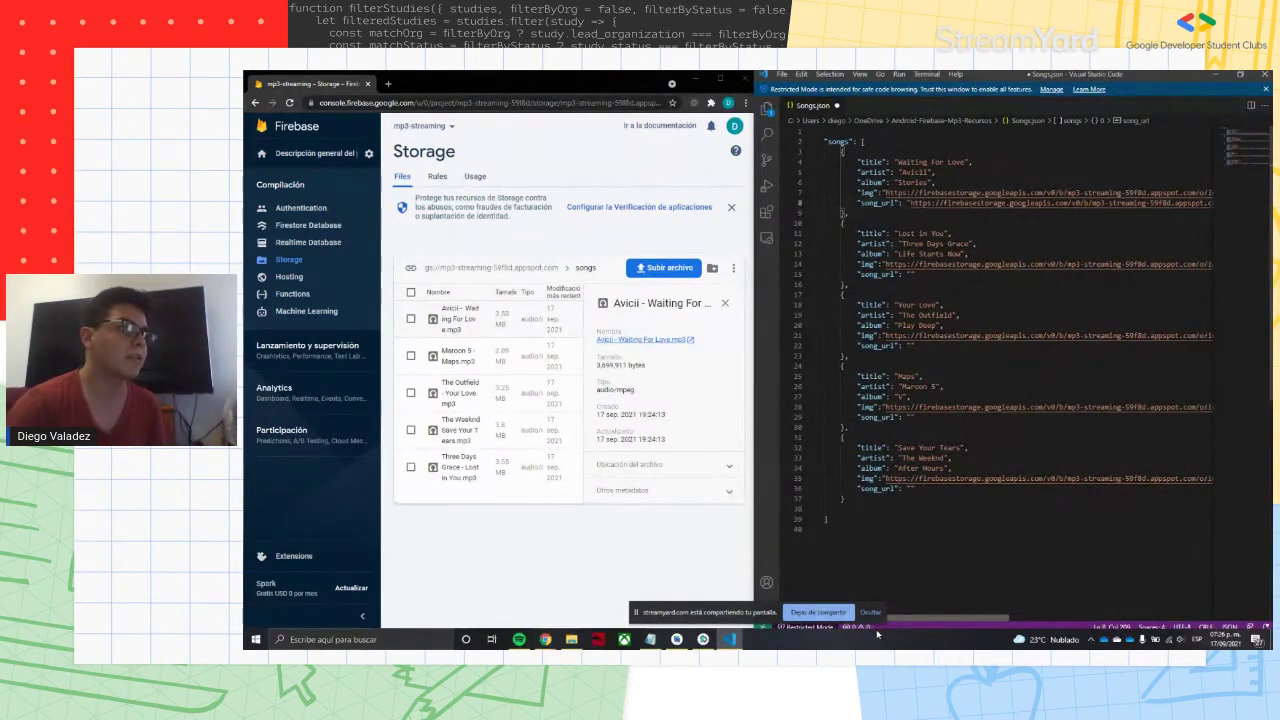
{"action": "left_click_drag", "start_coordinate": [853, 633], "coordinate": [829, 648]}
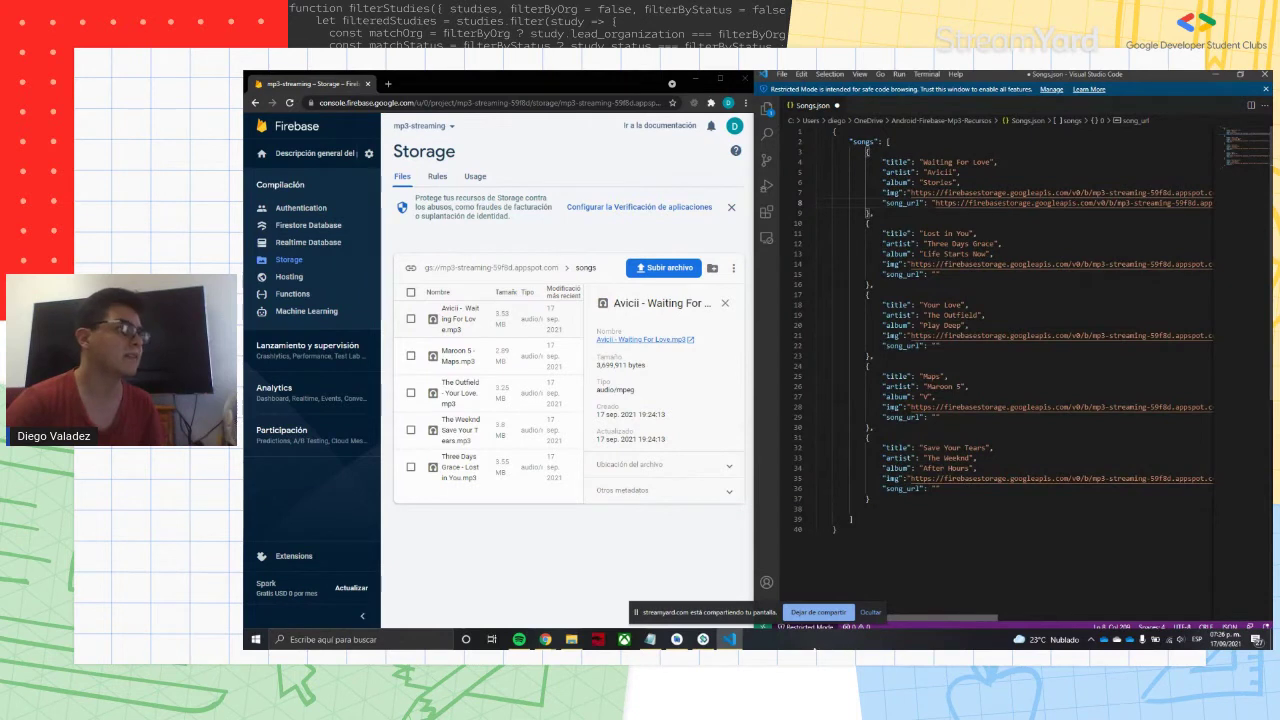
- Copy the link address of Maroon 5 - Maps.mp3 and paste it as the song_url value of the Maps entry in Songs.json
{"action": "left_click", "coordinate": [521, 358]}
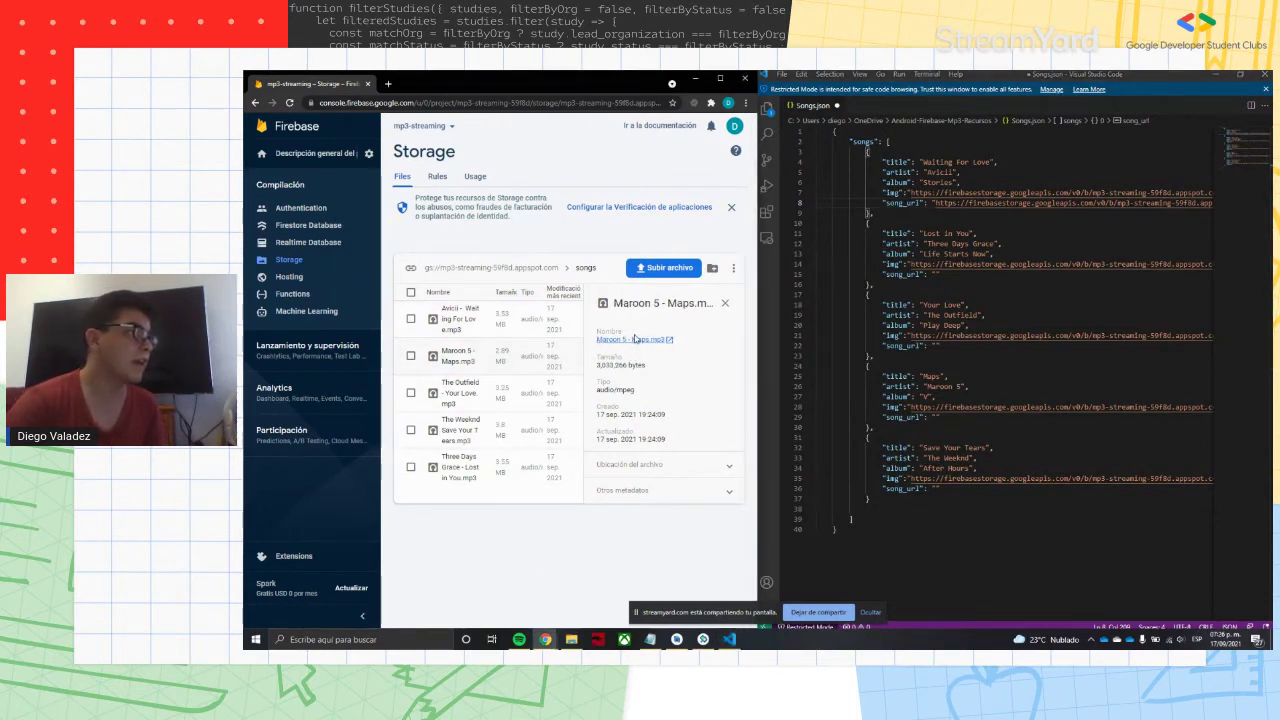
{"action": "right_click", "coordinate": [634, 339]}
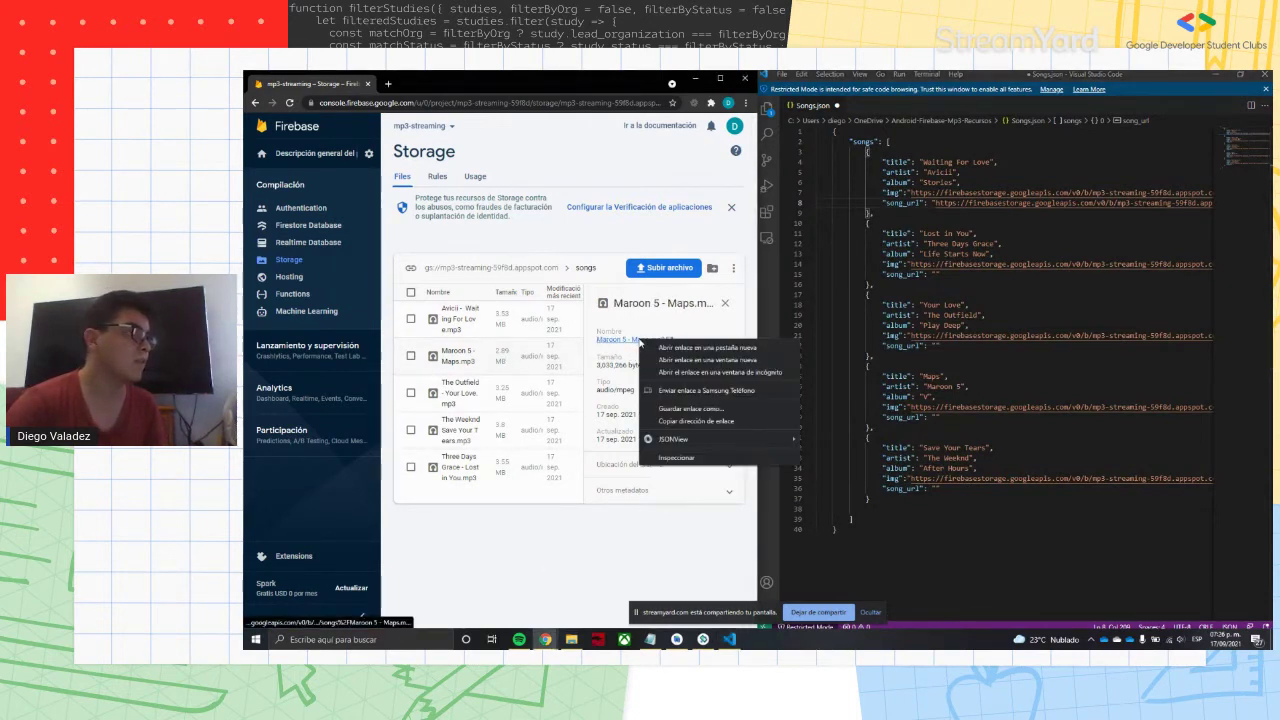
{"action": "left_click", "coordinate": [676, 424]}
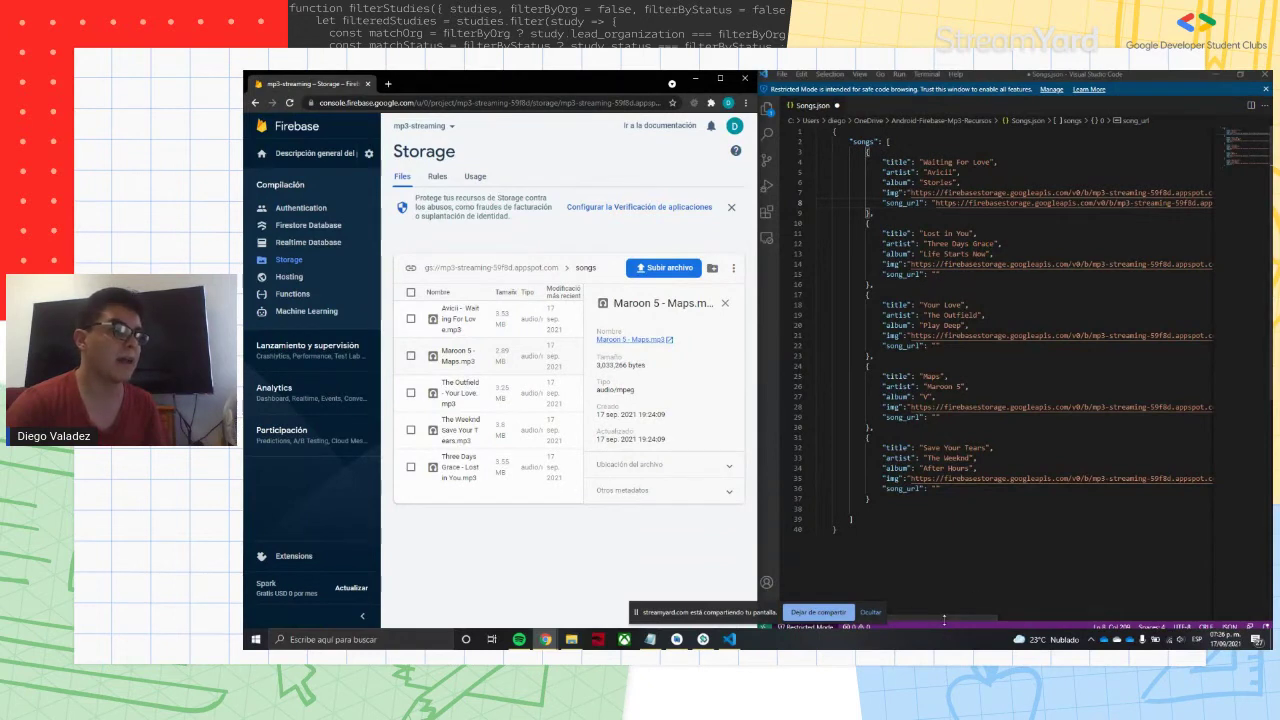
{"action": "mouse_move", "coordinate": [946, 620]}
{"action": "left_mouse_down"}
{"action": "mouse_move", "coordinate": [965, 621]}
{"action": "mouse_move", "coordinate": [921, 625]}
{"action": "left_mouse_up"}
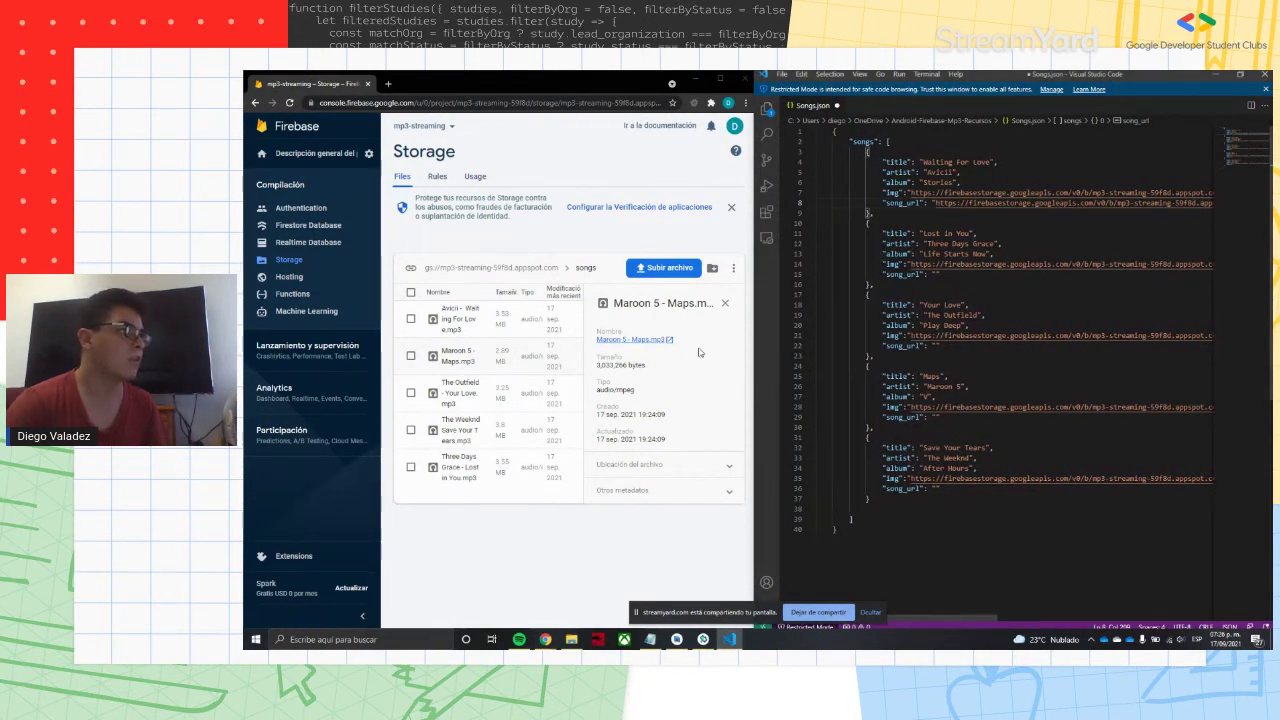
{"action": "right_click", "coordinate": [647, 340]}
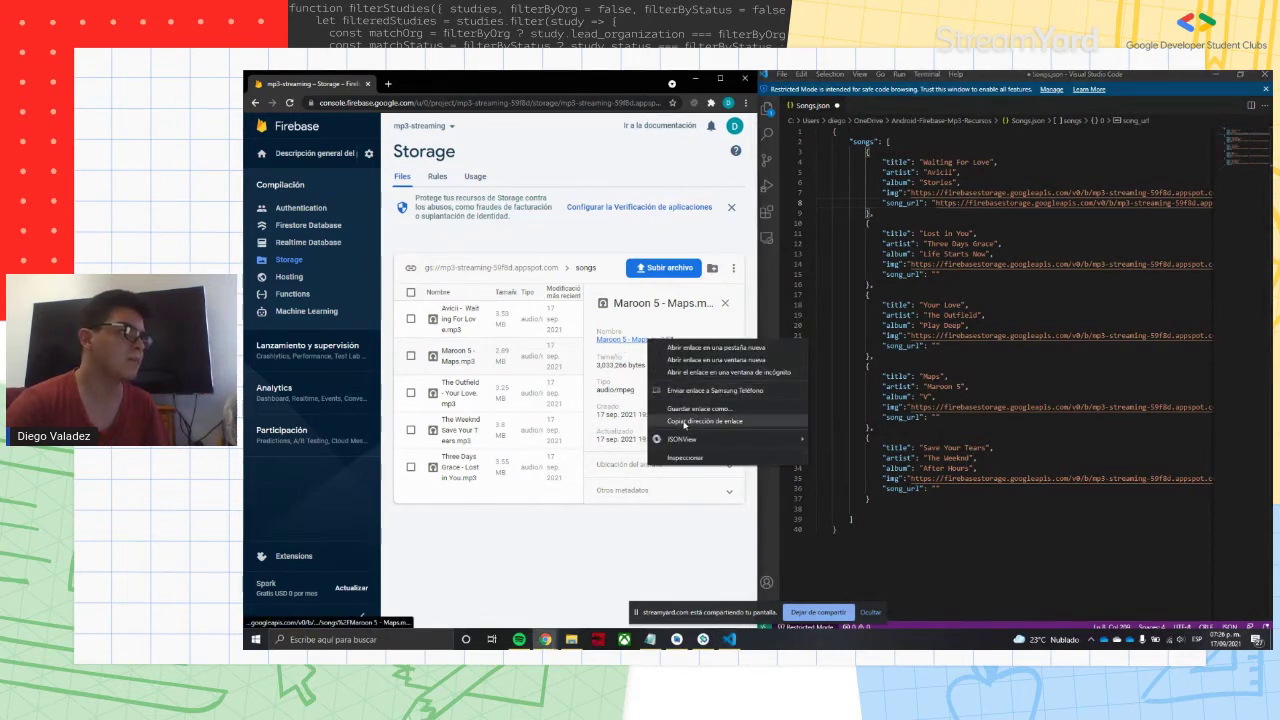
{"action": "left_click", "coordinate": [685, 424]}
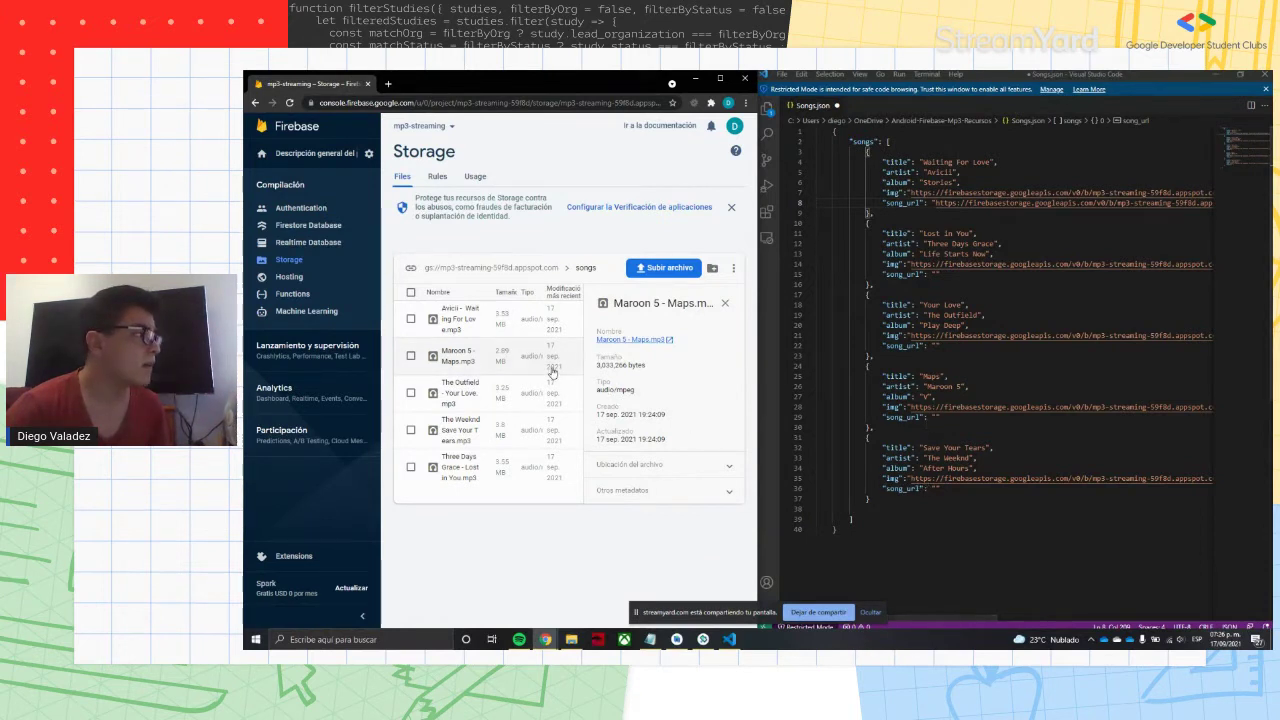
{"action": "left_click", "coordinate": [929, 418]}
{"action": "key", "text": "ctrl+v"}
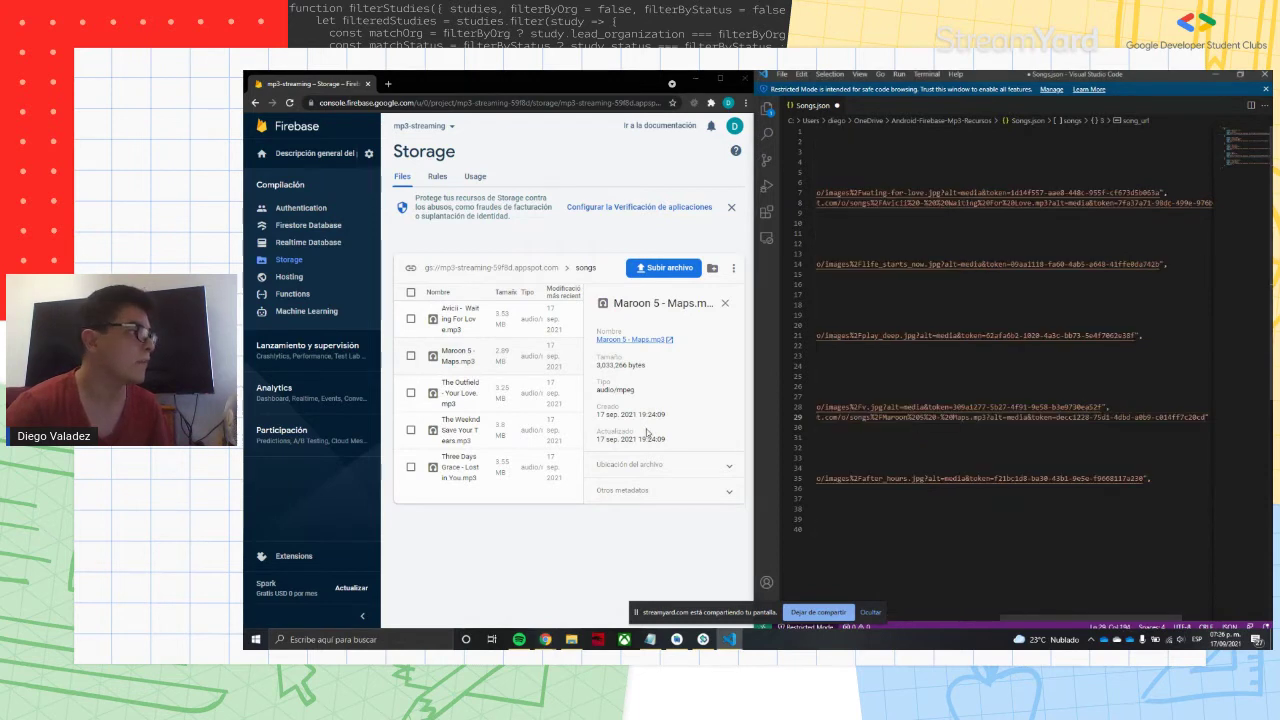
- Copy the link address of The Outfield - Your Love.mp3 and paste it as the song_url value of the Your Love entry
{"action": "left_click", "coordinate": [500, 396]}
{"action": "right_click", "coordinate": [630, 337]}
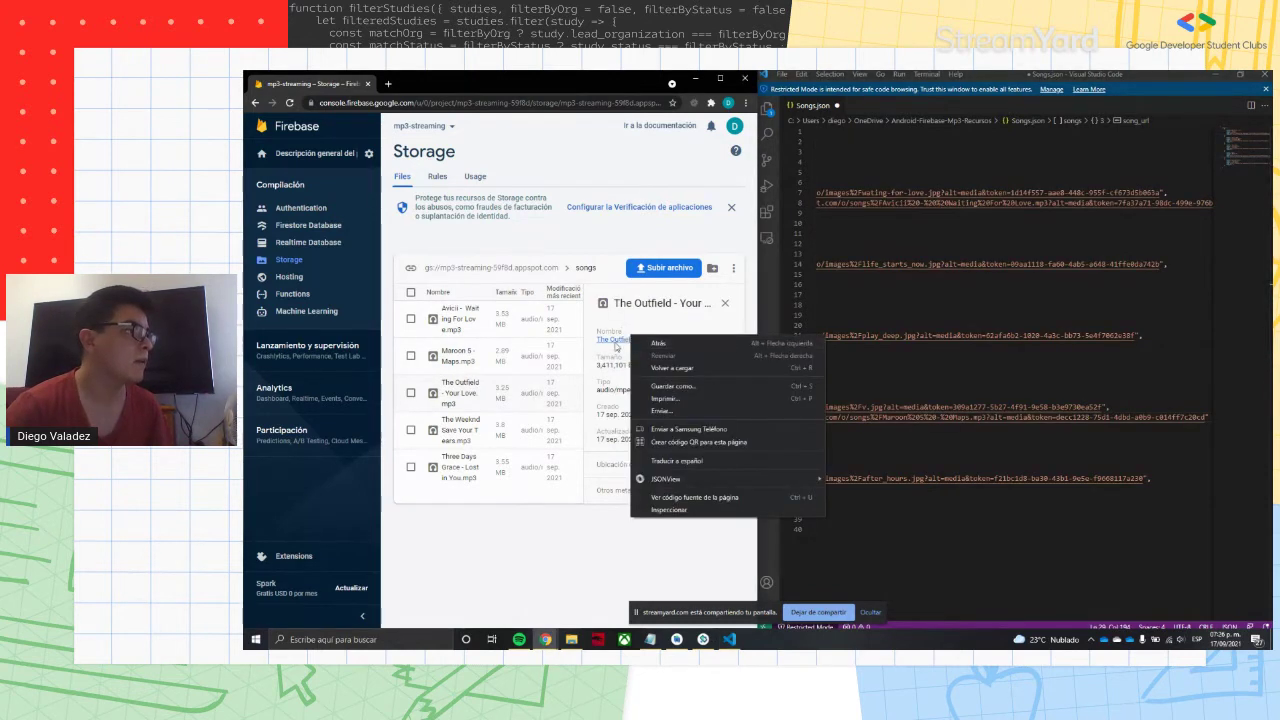
{"action": "right_click", "coordinate": [614, 341]}
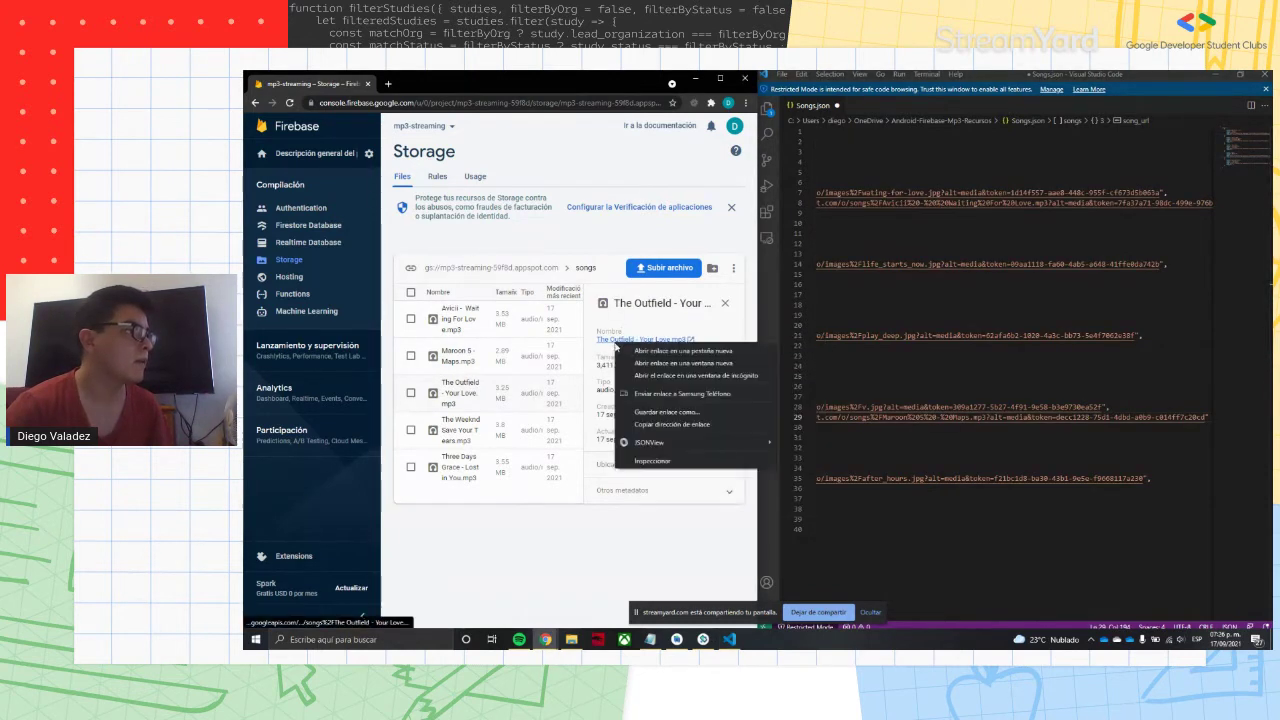
{"action": "left_click", "coordinate": [662, 425]}
{"action": "left_click_drag", "start_coordinate": [1006, 619], "coordinate": [780, 622]}
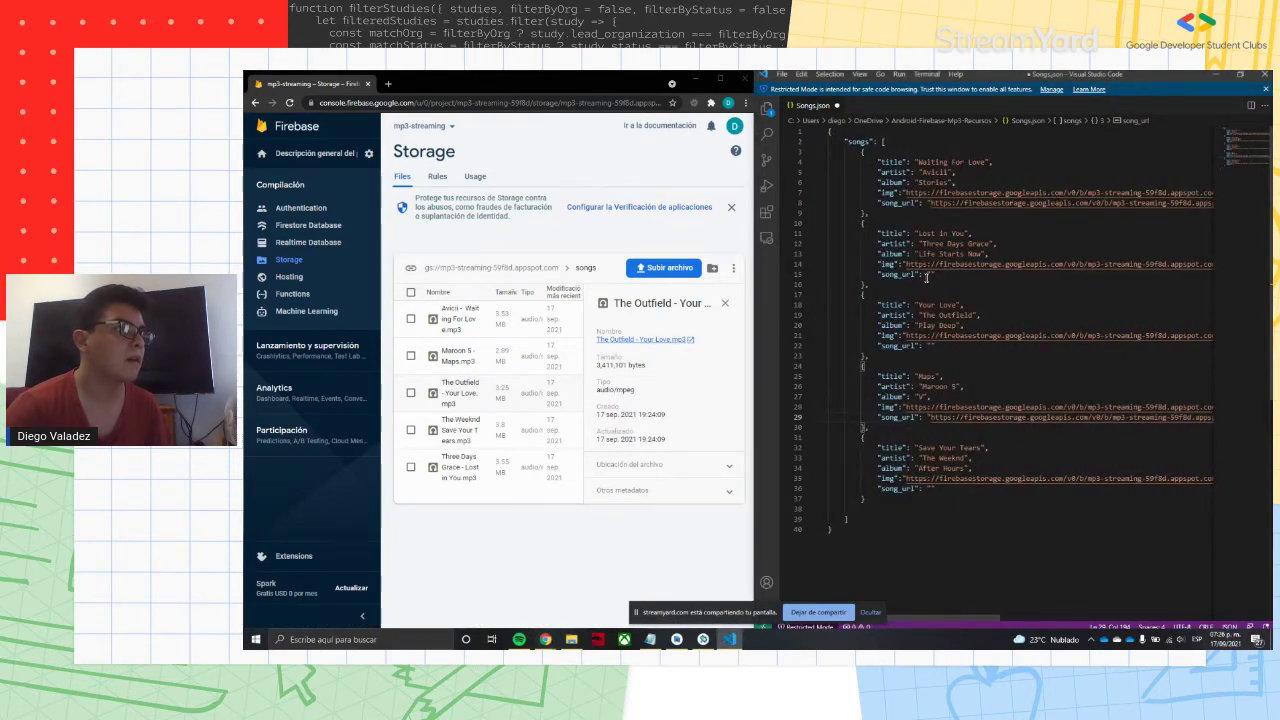
{"action": "left_click", "coordinate": [931, 346]}
{"action": "key", "text": "ctrl+v"}
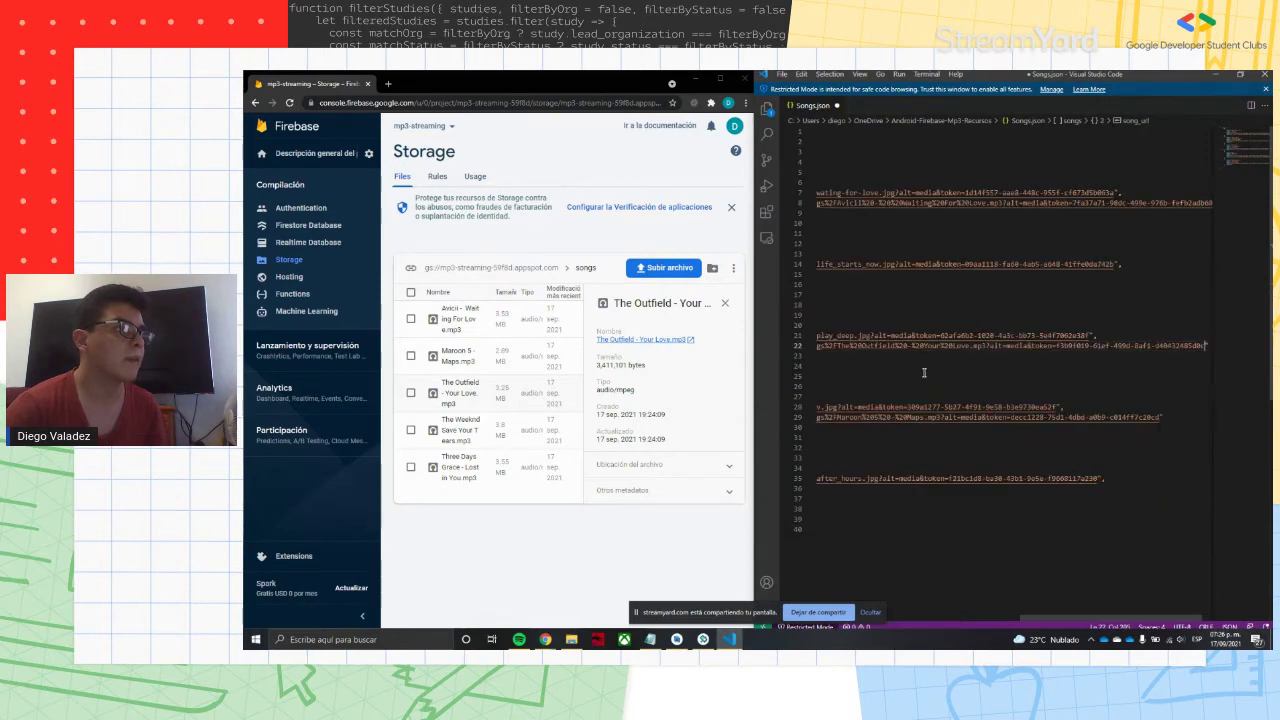
{"action": "left_click_drag", "start_coordinate": [1022, 618], "coordinate": [842, 618]}
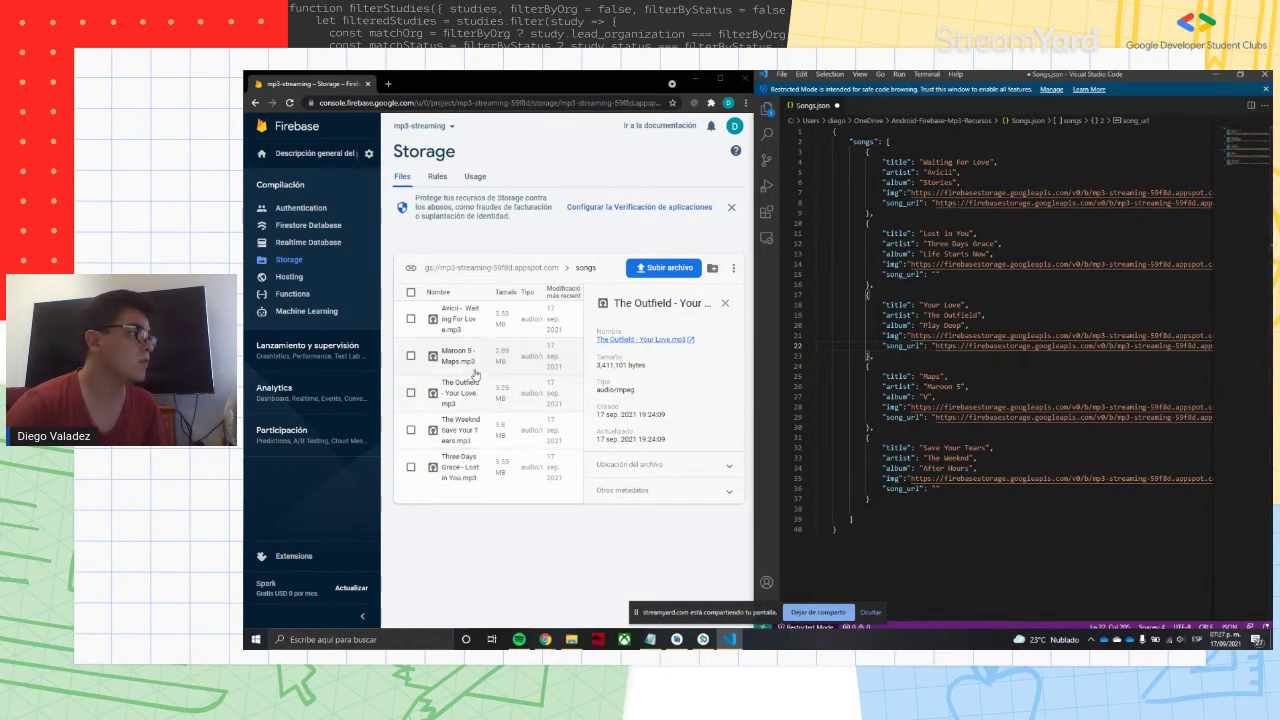
- Copy the link address of Three Days Grace - Lost in You.mp3 and paste it as the song_url value of the Lost in You entry
{"action": "left_click", "coordinate": [476, 477]}
{"action": "right_click", "coordinate": [645, 340]}
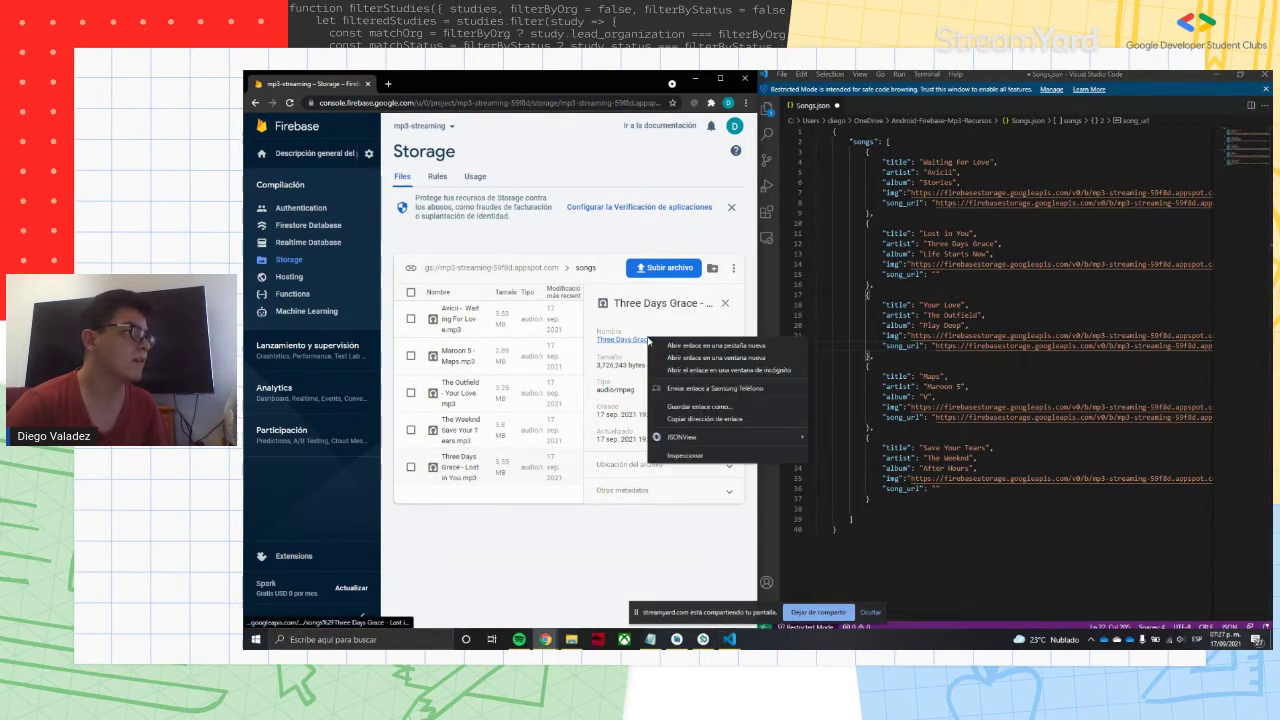
{"action": "left_click", "coordinate": [675, 420]}
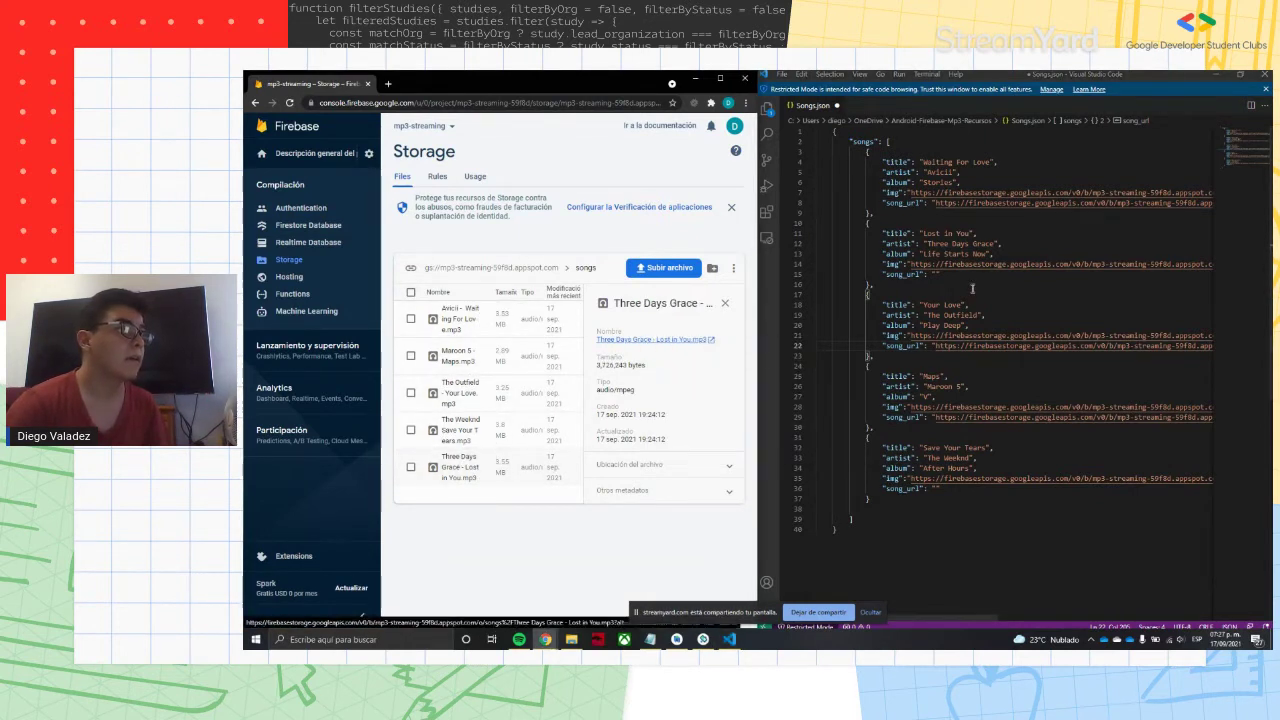
{"action": "left_click", "coordinate": [937, 274]}
{"action": "key", "text": "ctrl+v"}
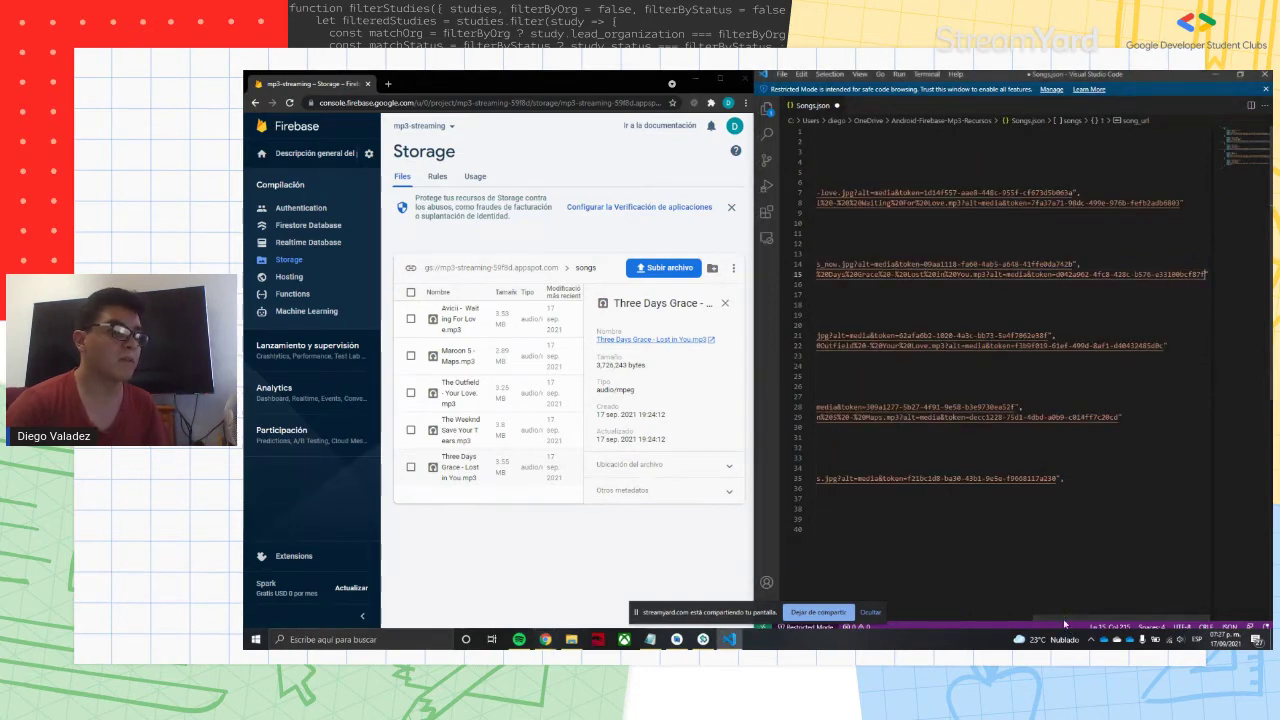
{"action": "left_click_drag", "start_coordinate": [1063, 618], "coordinate": [907, 634]}
{"action": "scroll", "coordinate": [922, 557], "scroll_direction": "left", "scroll_amount": 5}
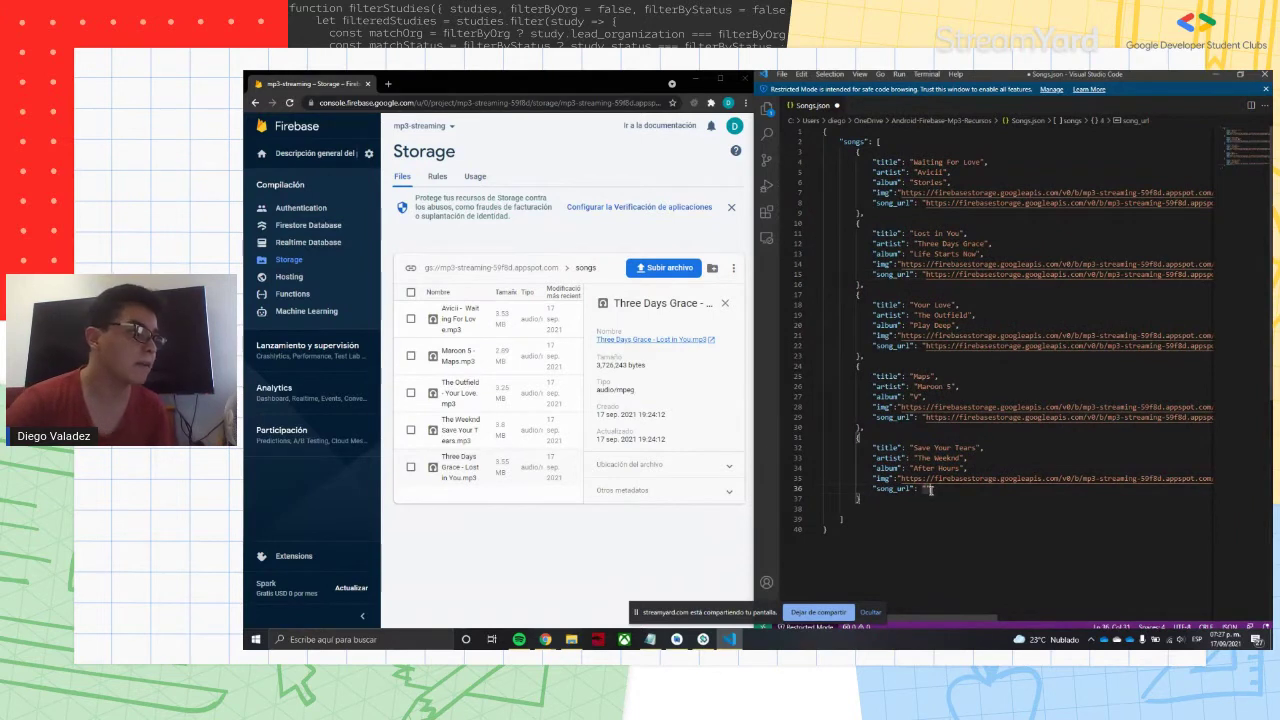
- Copy the link address of The Weeknd Save Your Tears.mp3 and paste it as the song_url value of the Save Your Tears entry
{"action": "triple_click", "coordinate": [930, 490]}
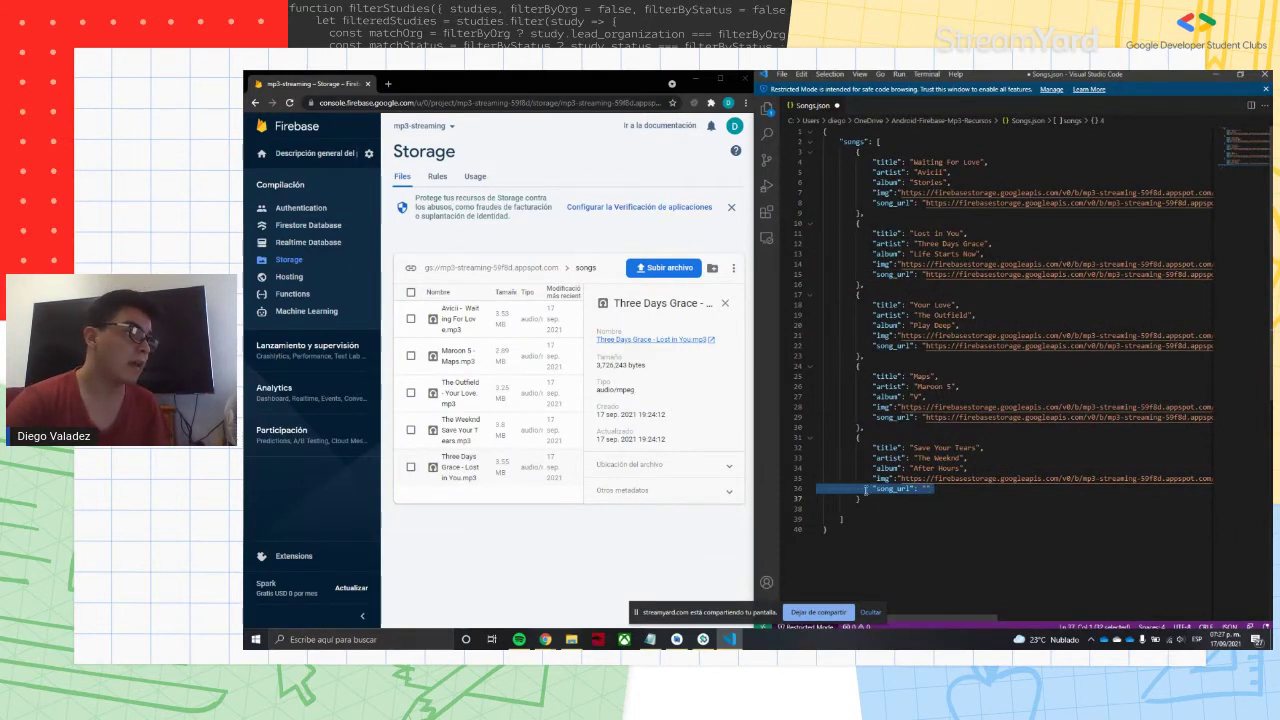
{"action": "left_click", "coordinate": [816, 479]}
{"action": "left_click", "coordinate": [461, 424]}
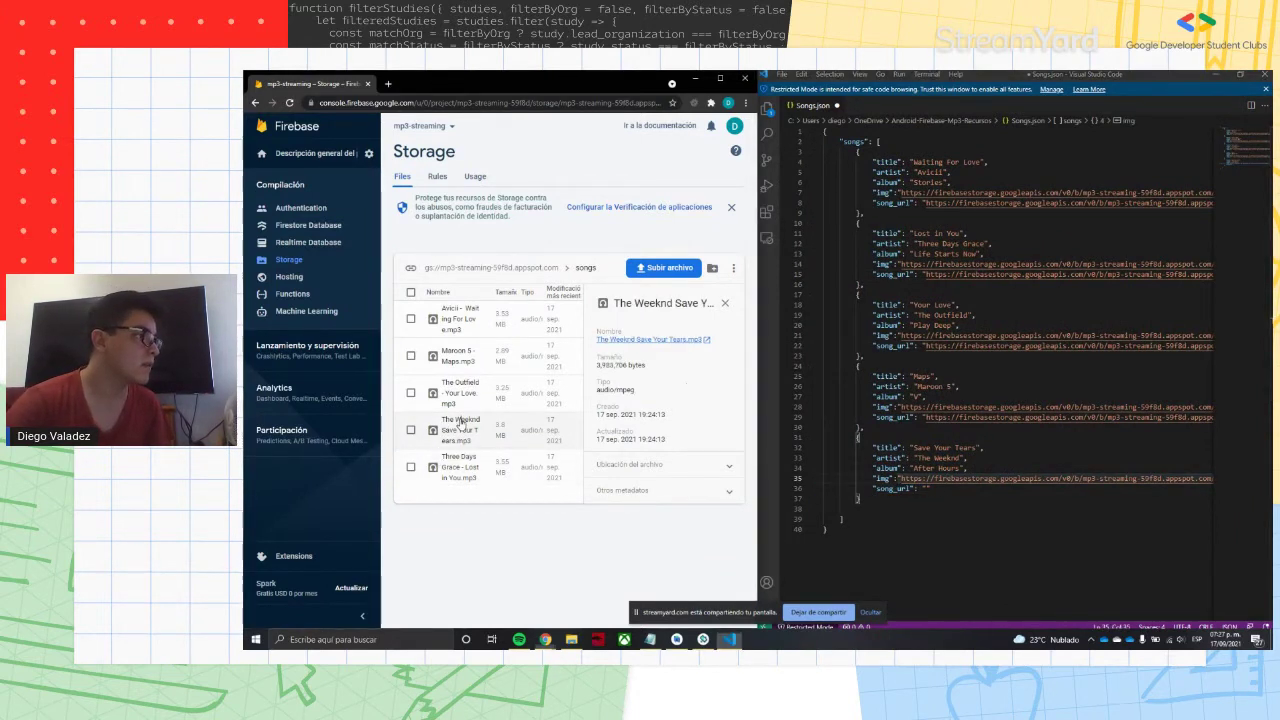
{"action": "right_click", "coordinate": [651, 340]}
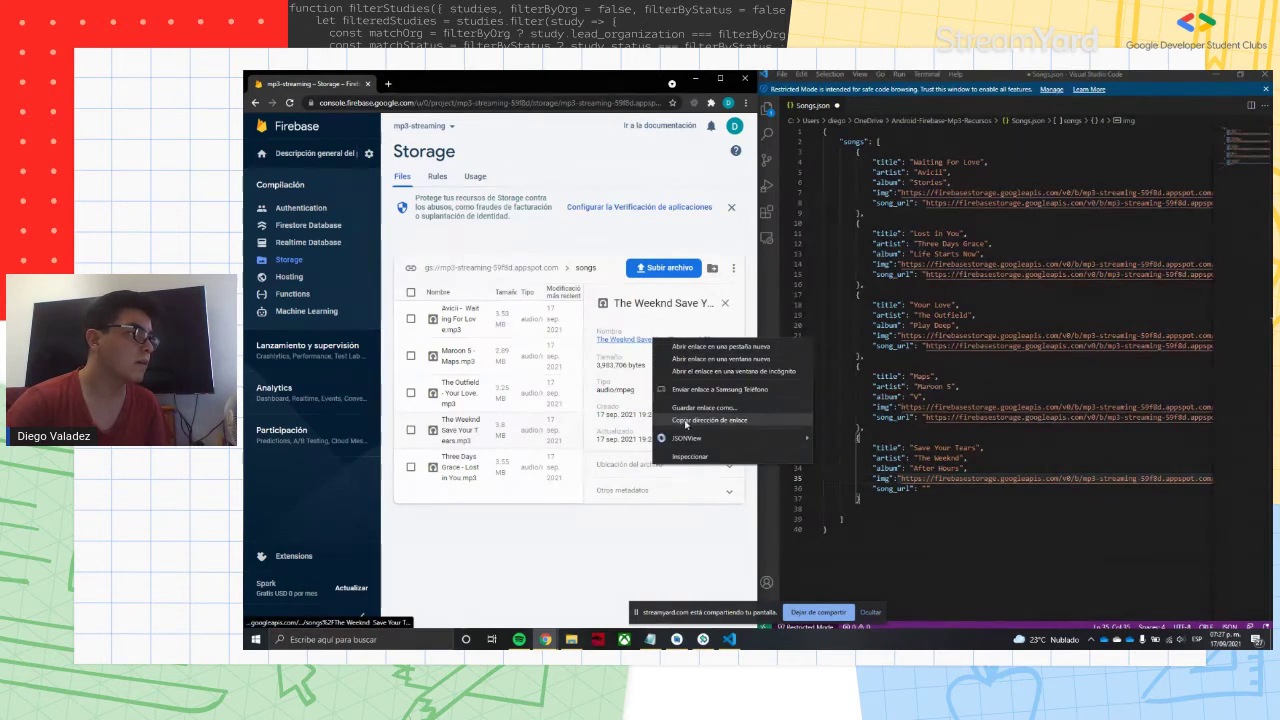
{"action": "left_click", "coordinate": [686, 421]}
{"action": "left_click", "coordinate": [929, 491]}
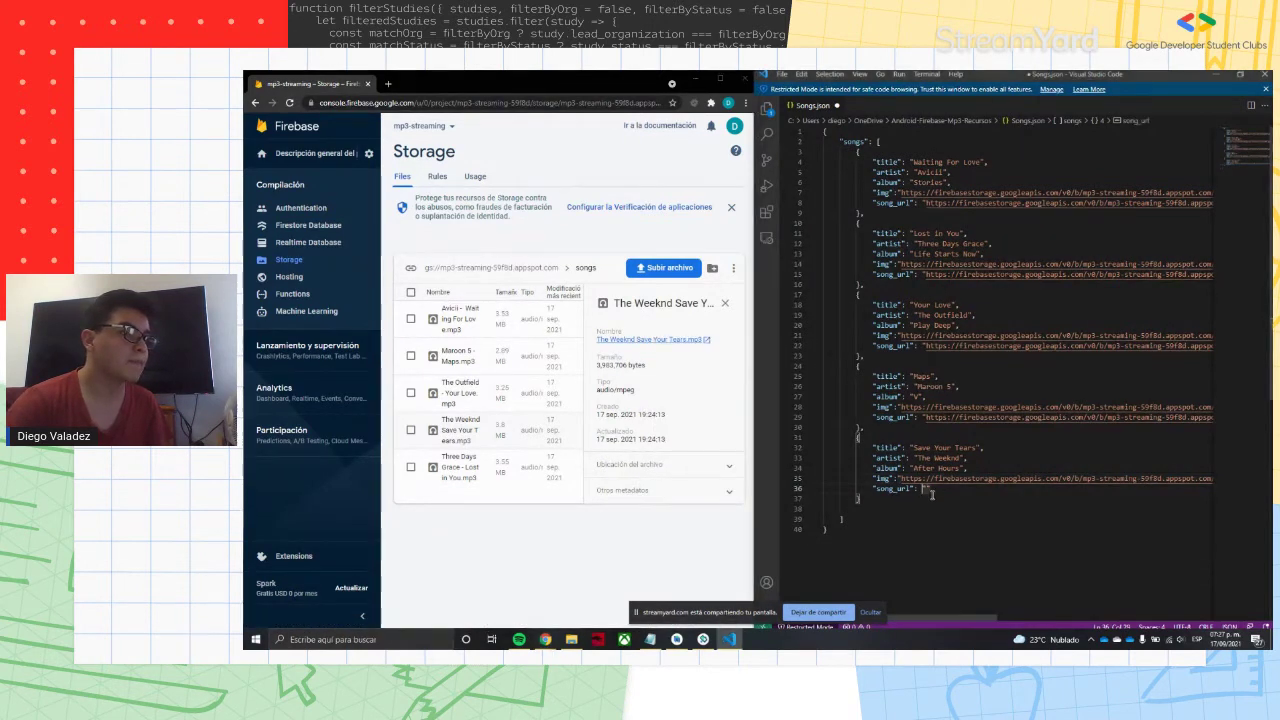
{"action": "key", "text": "ctrl+v"}
{"action": "left_click_drag", "start_coordinate": [1078, 627], "coordinate": [850, 649]}
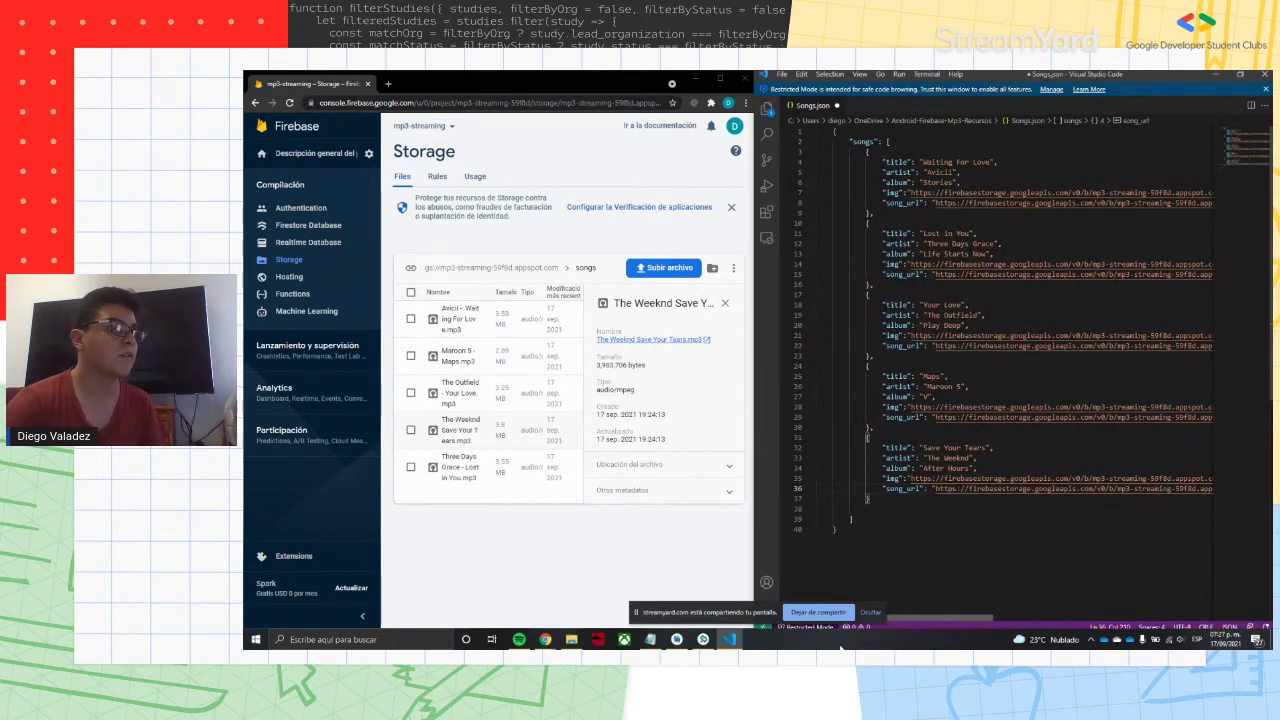
- Save Songs.json, look over its entries in an enlarged editor window, and close the editor
{"action": "left_click", "coordinate": [890, 386]}
{"action": "key", "text": "ctrl+s"}
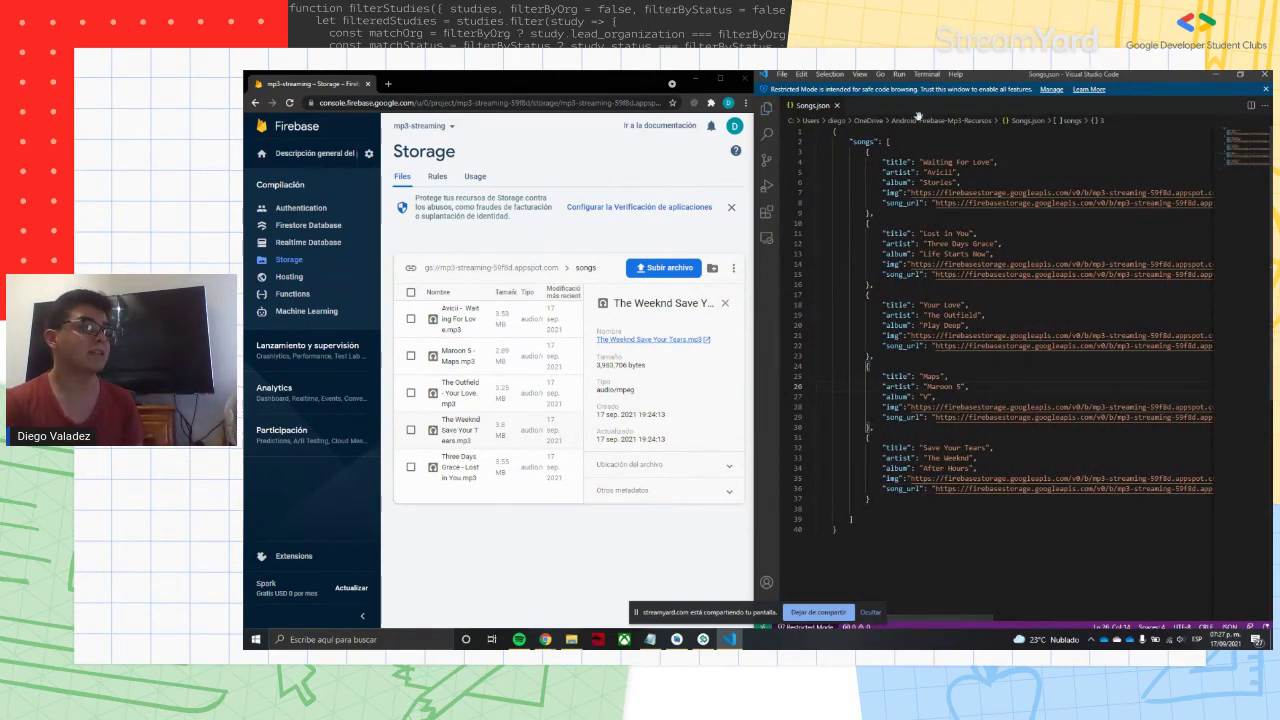
{"action": "double_click", "coordinate": [998, 80]}
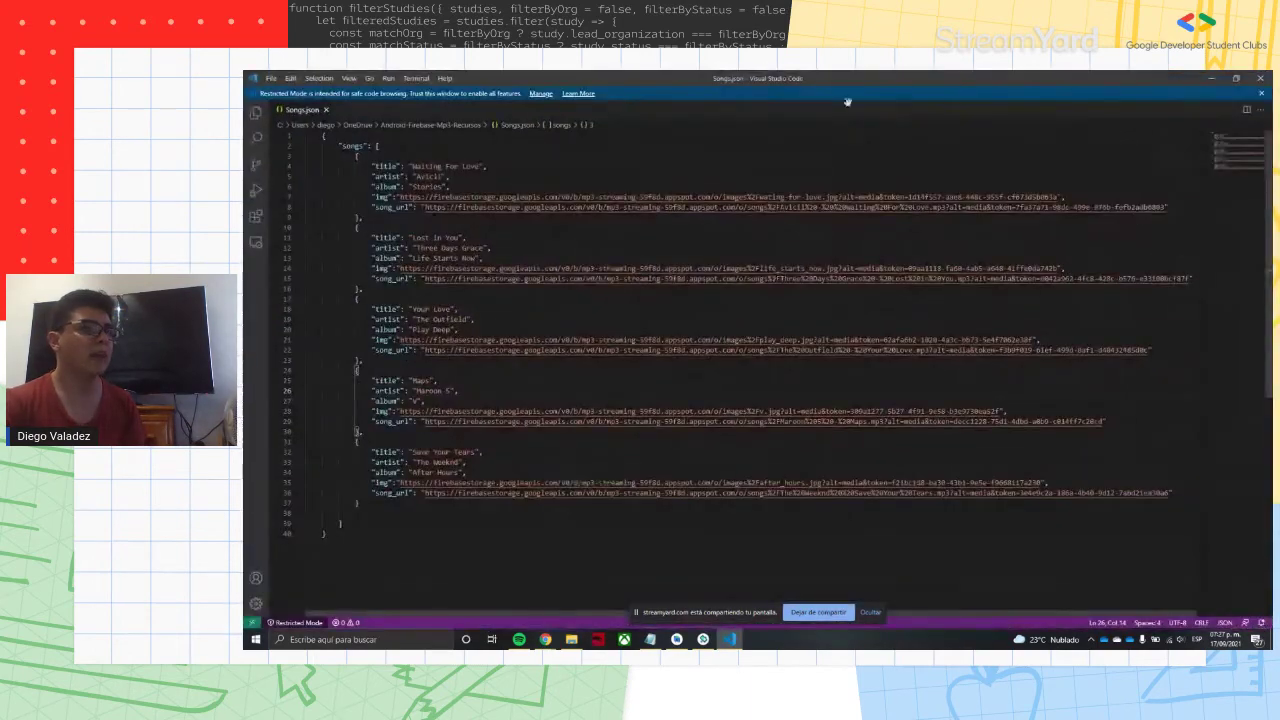
{"action": "left_click_drag", "start_coordinate": [847, 101], "coordinate": [990, 166]}
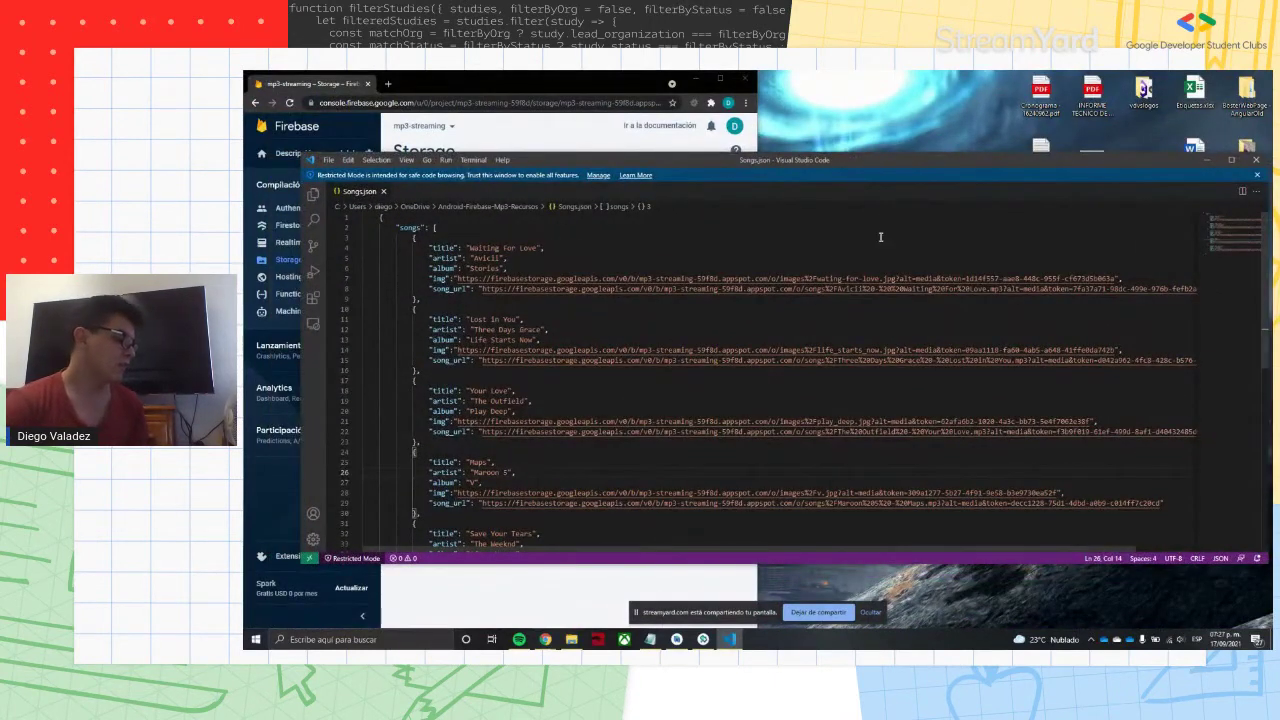
{"action": "left_click_drag", "start_coordinate": [753, 160], "coordinate": [783, 143]}
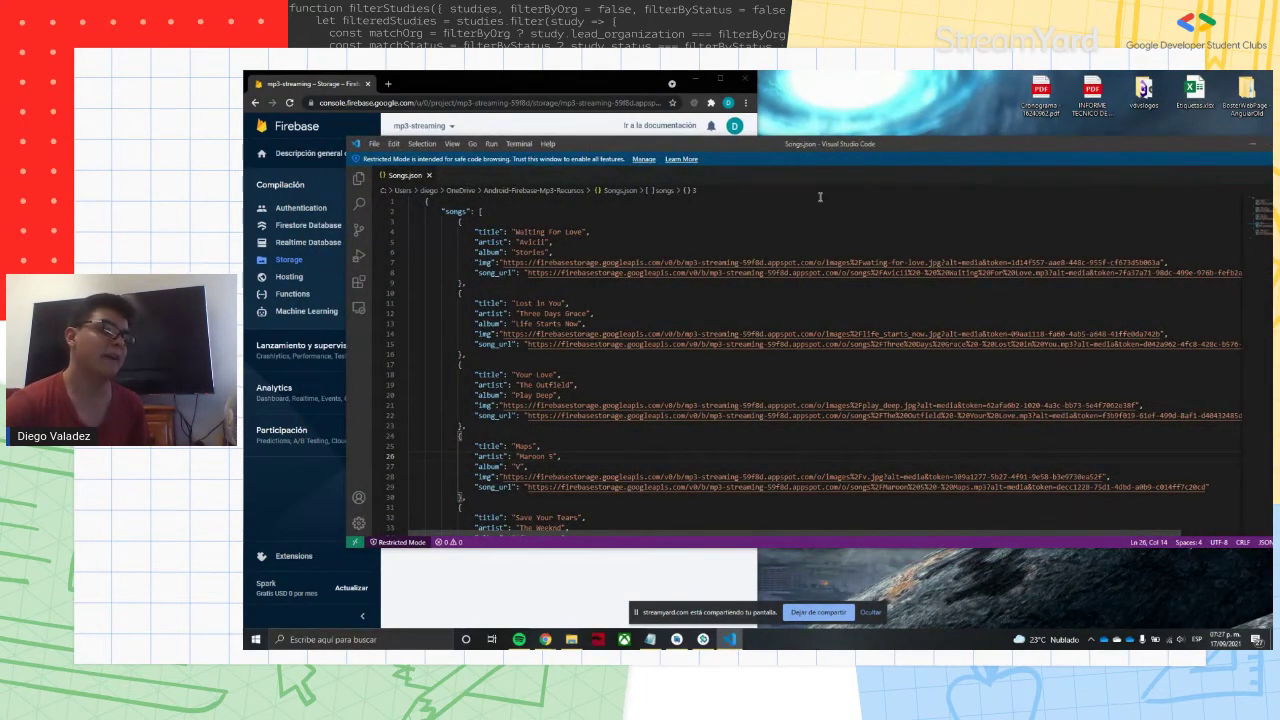
{"action": "left_click_drag", "start_coordinate": [873, 144], "coordinate": [797, 134]}
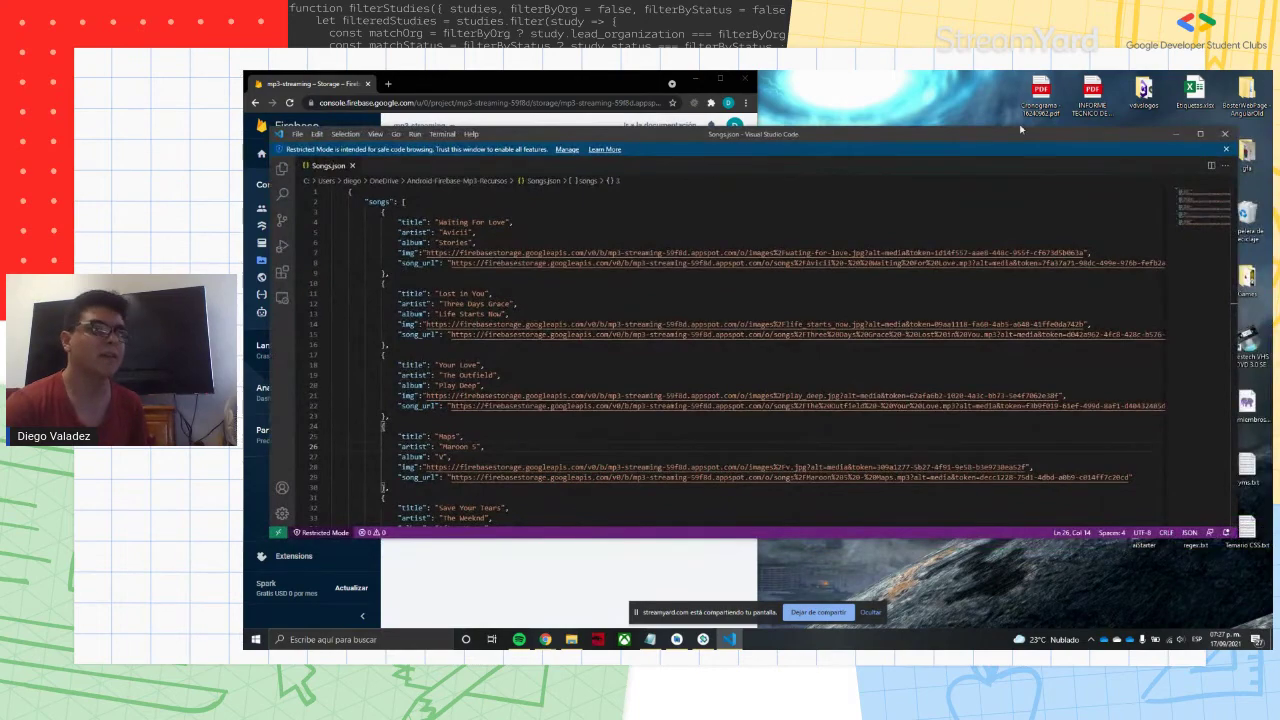
{"action": "left_click", "coordinate": [1224, 134]}
- Enlarge the browser window, return to the storage bucket's root, and open the project's Realtime Database
{"action": "double_click", "coordinate": [605, 83]}
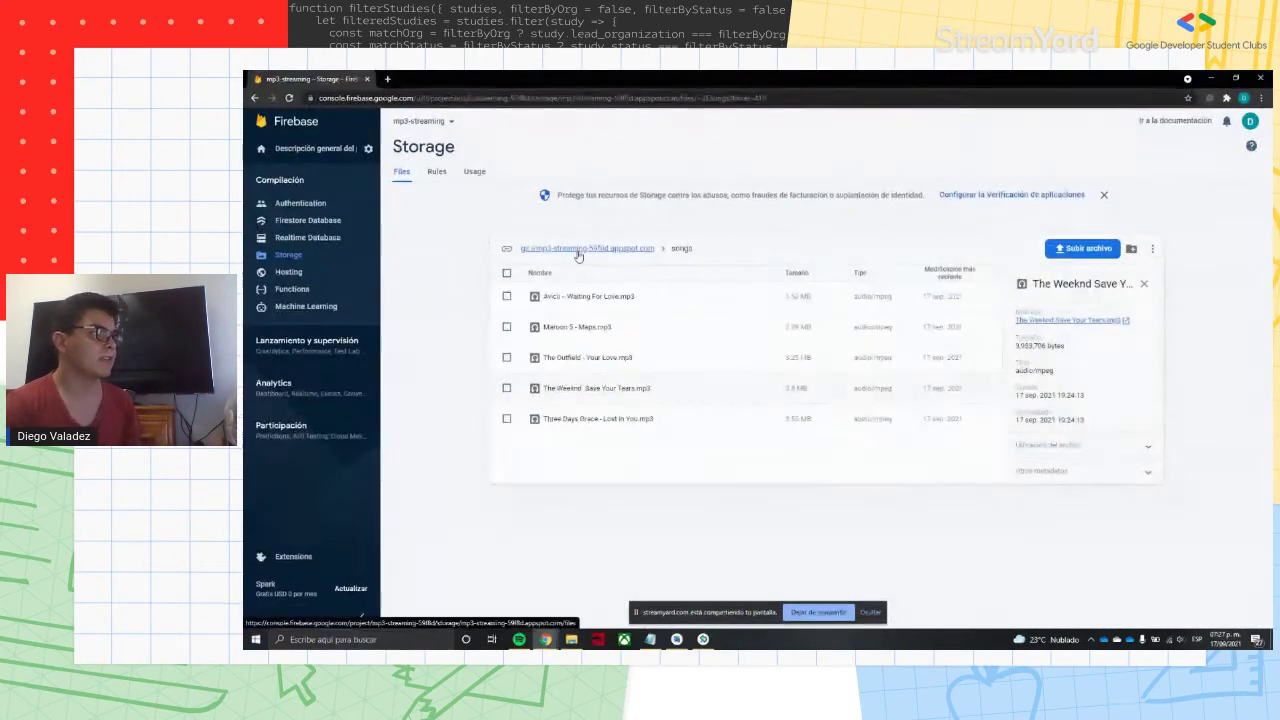
{"action": "left_click", "coordinate": [577, 252]}
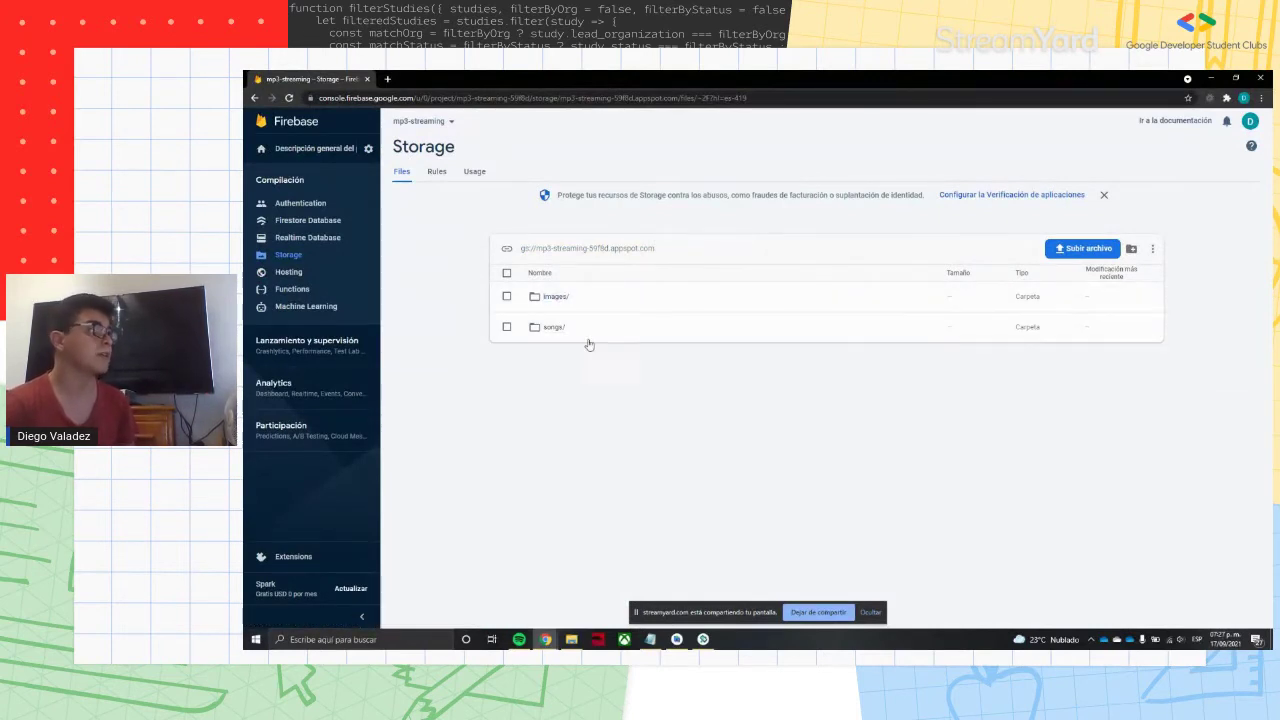
{"action": "left_click", "coordinate": [300, 242]}
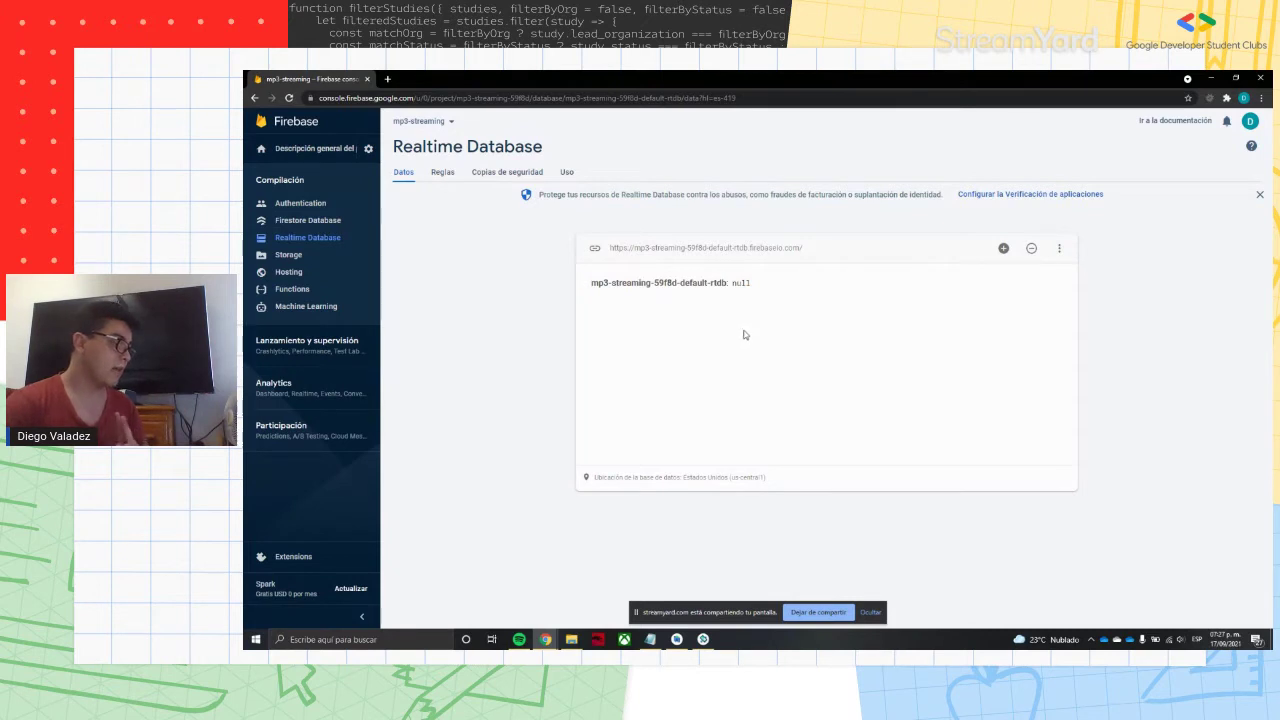
- Import Songs.json from the company OneDrive's Android-Firebase-Mp3-Recursos folder into the root of the Realtime Database
{"action": "left_click", "coordinate": [1059, 248]}
{"action": "key", "text": "Escape"}
{"action": "left_click", "coordinate": [1059, 250]}
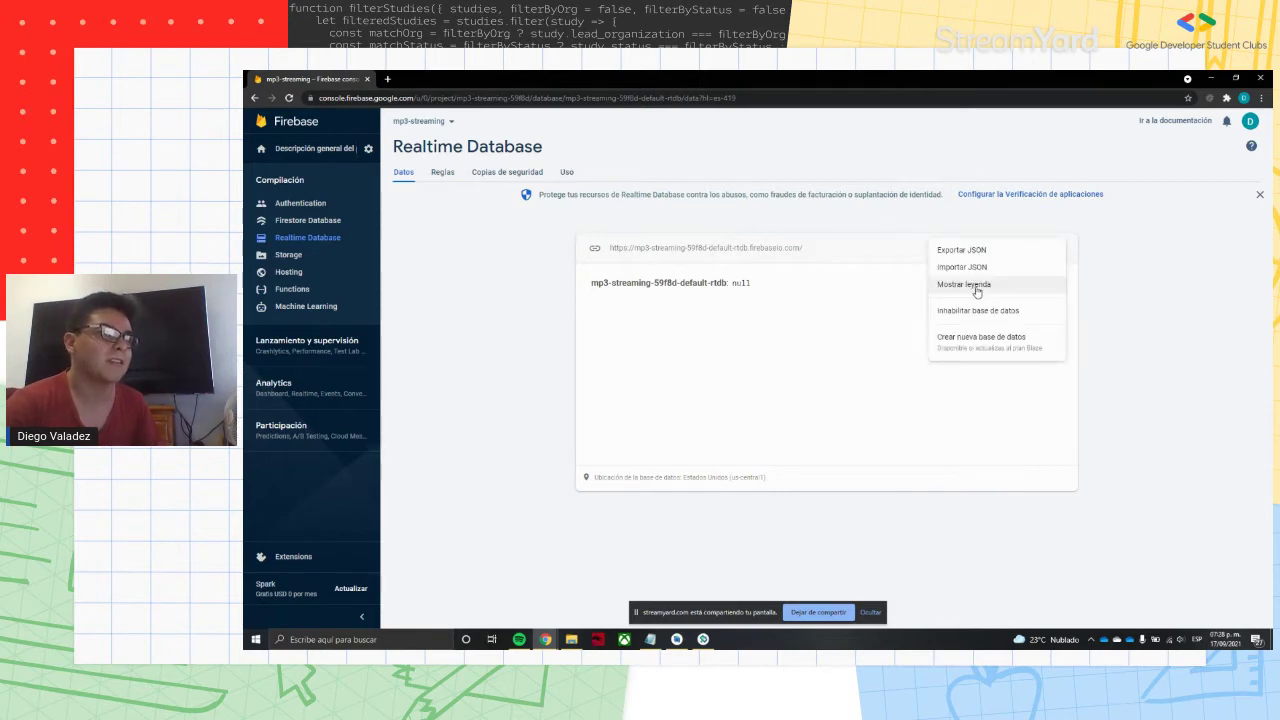
{"action": "left_click", "coordinate": [982, 268]}
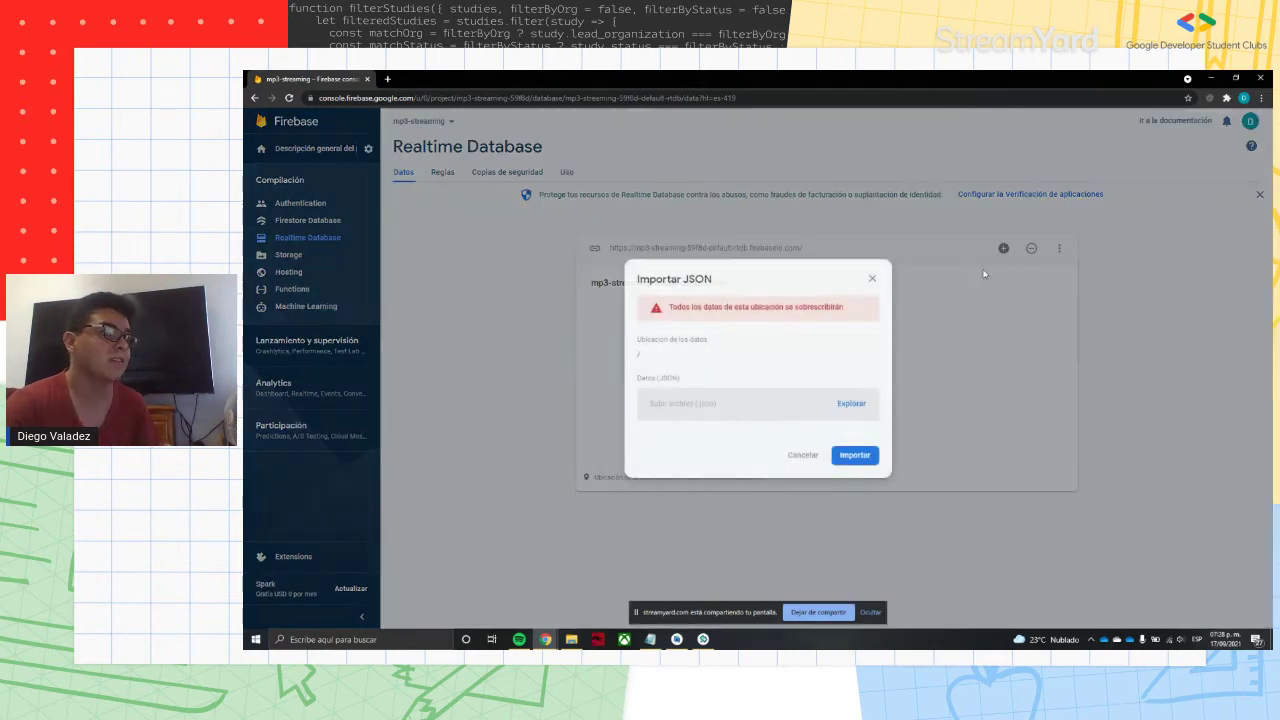
{"action": "left_click", "coordinate": [845, 406]}
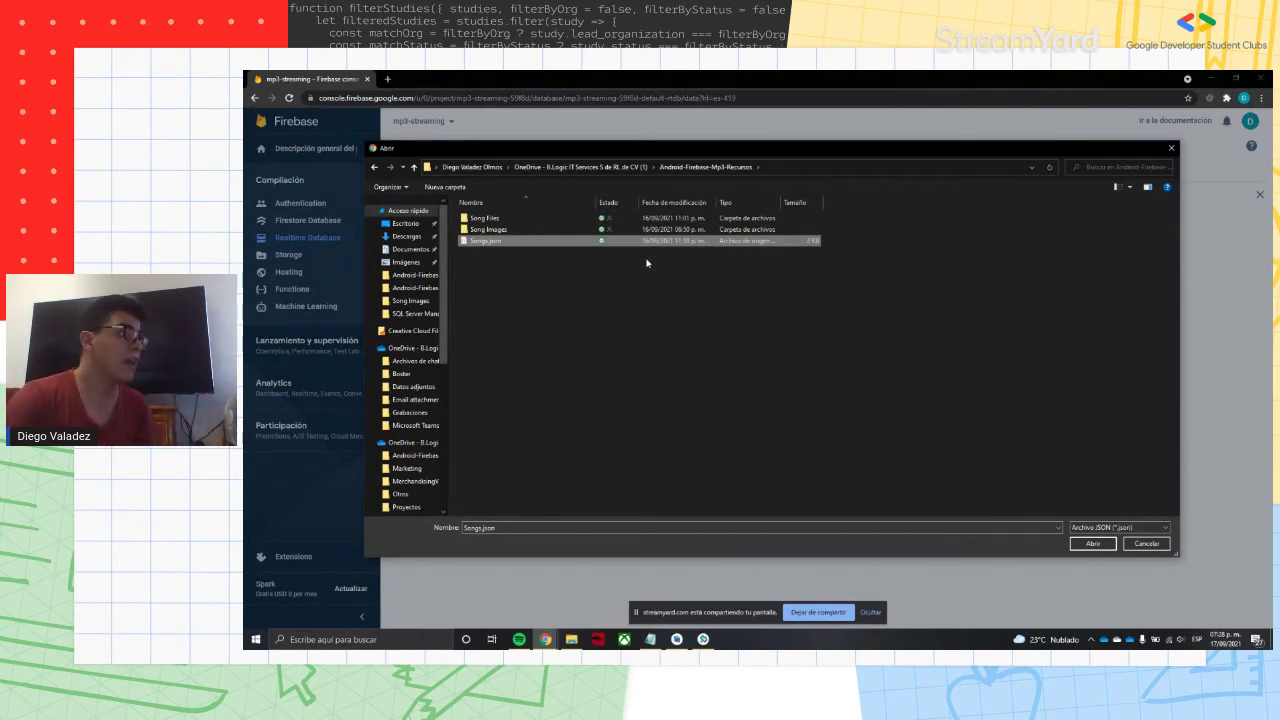
{"action": "left_click", "coordinate": [1092, 543]}
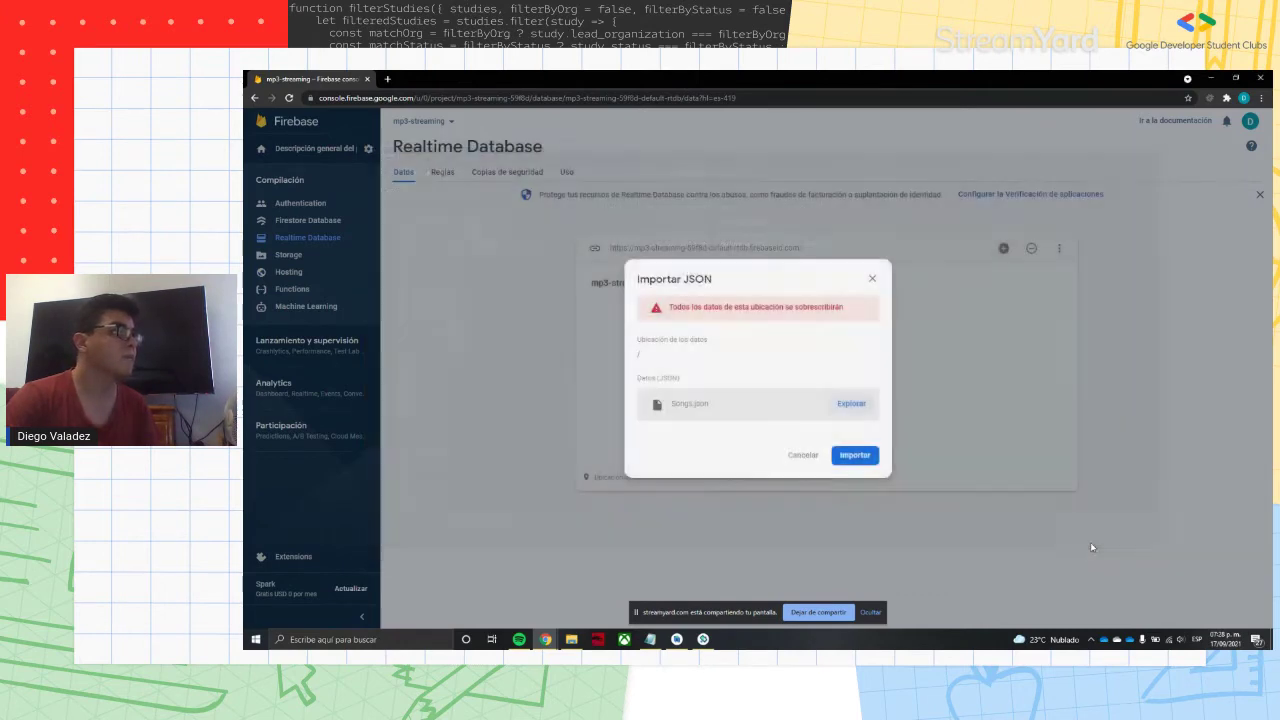
{"action": "left_click", "coordinate": [852, 454]}
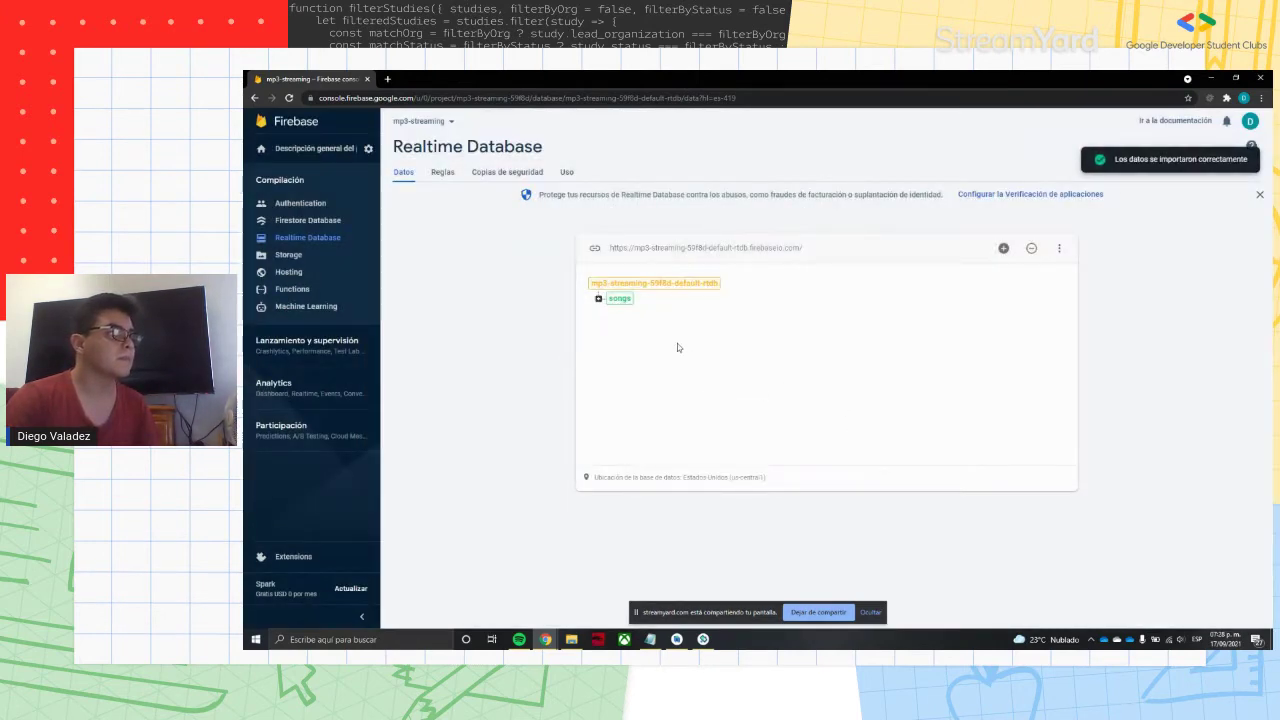
- Expand the songs node and entries 0 to 4 to examine the imported album, artist, img, song_url and title values
{"action": "left_click", "coordinate": [598, 298]}
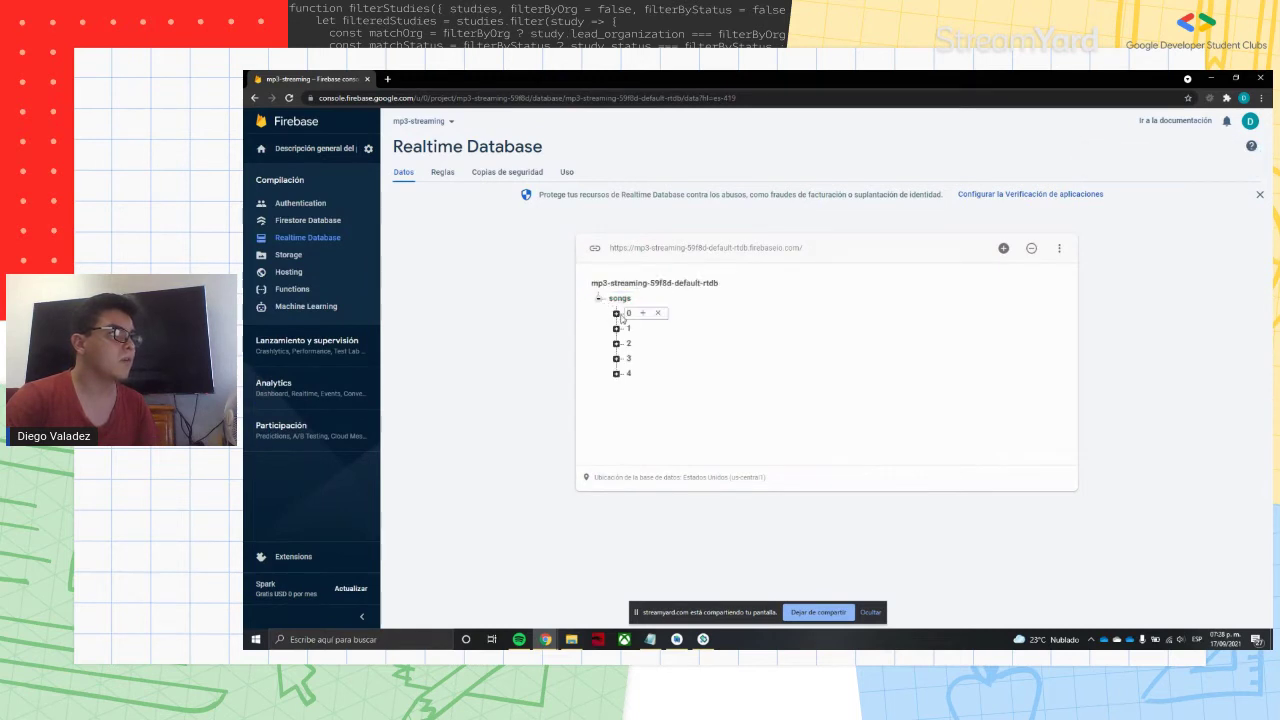
{"action": "left_click", "coordinate": [616, 313]}
{"action": "left_click", "coordinate": [616, 313]}
{"action": "left_click", "coordinate": [616, 328]}
{"action": "left_click", "coordinate": [616, 313]}
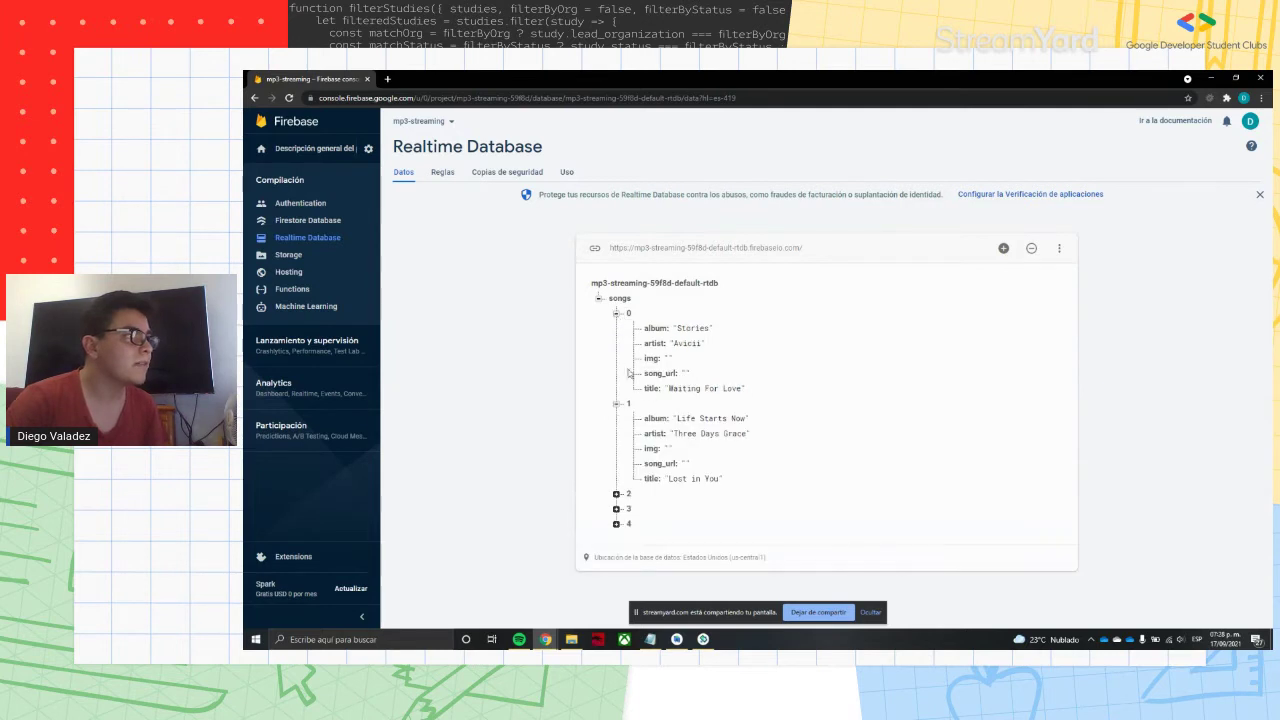
{"action": "left_click", "coordinate": [616, 494]}
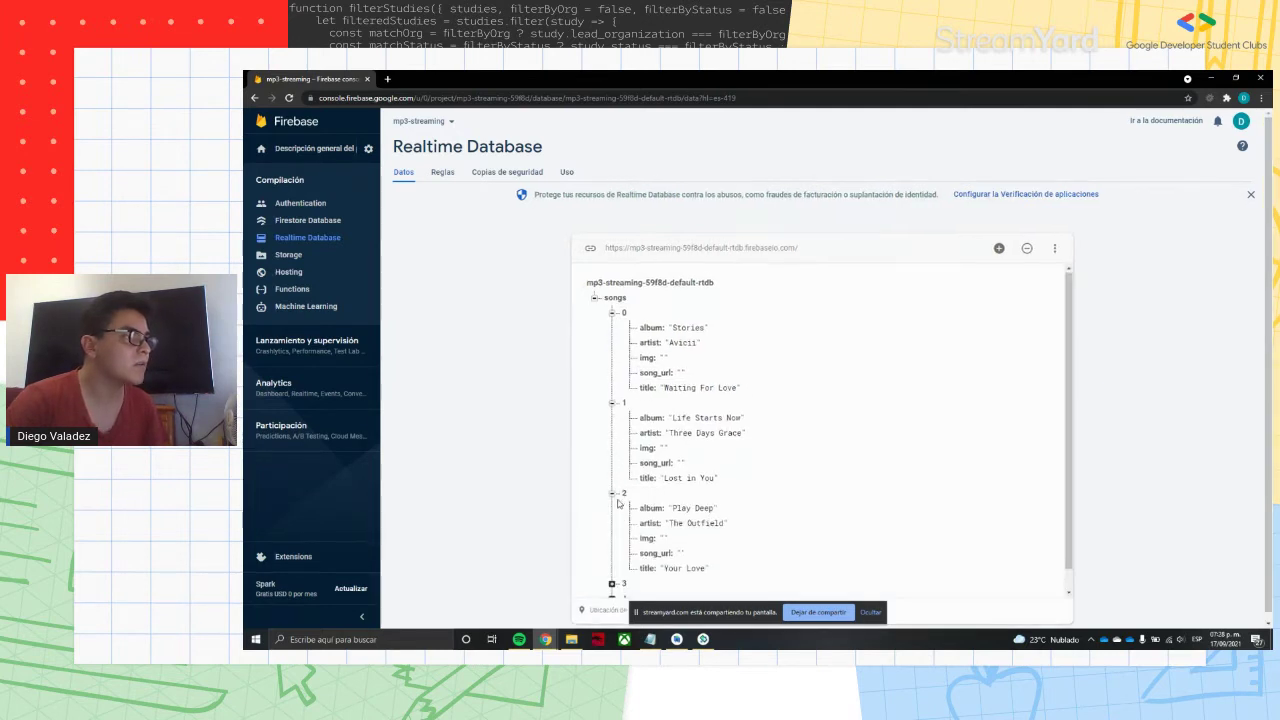
{"action": "scroll", "coordinate": [617, 560], "scroll_direction": "down", "scroll_amount": 1}
{"action": "left_click", "coordinate": [616, 560]}
{"action": "scroll", "coordinate": [620, 555], "scroll_direction": "down", "scroll_amount": 1}
{"action": "scroll", "coordinate": [621, 550], "scroll_direction": "down", "scroll_amount": 1}
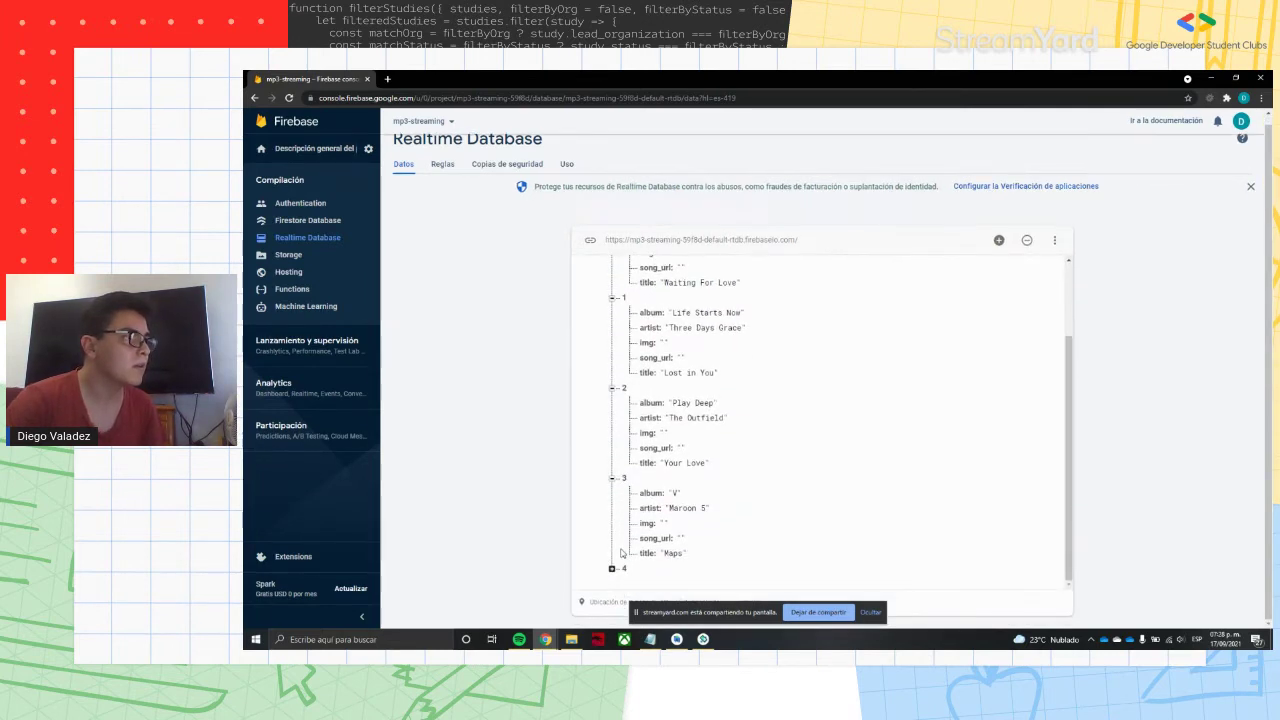
{"action": "left_click", "coordinate": [612, 568]}
{"action": "scroll", "coordinate": [640, 500], "scroll_direction": "down", "scroll_amount": 2}
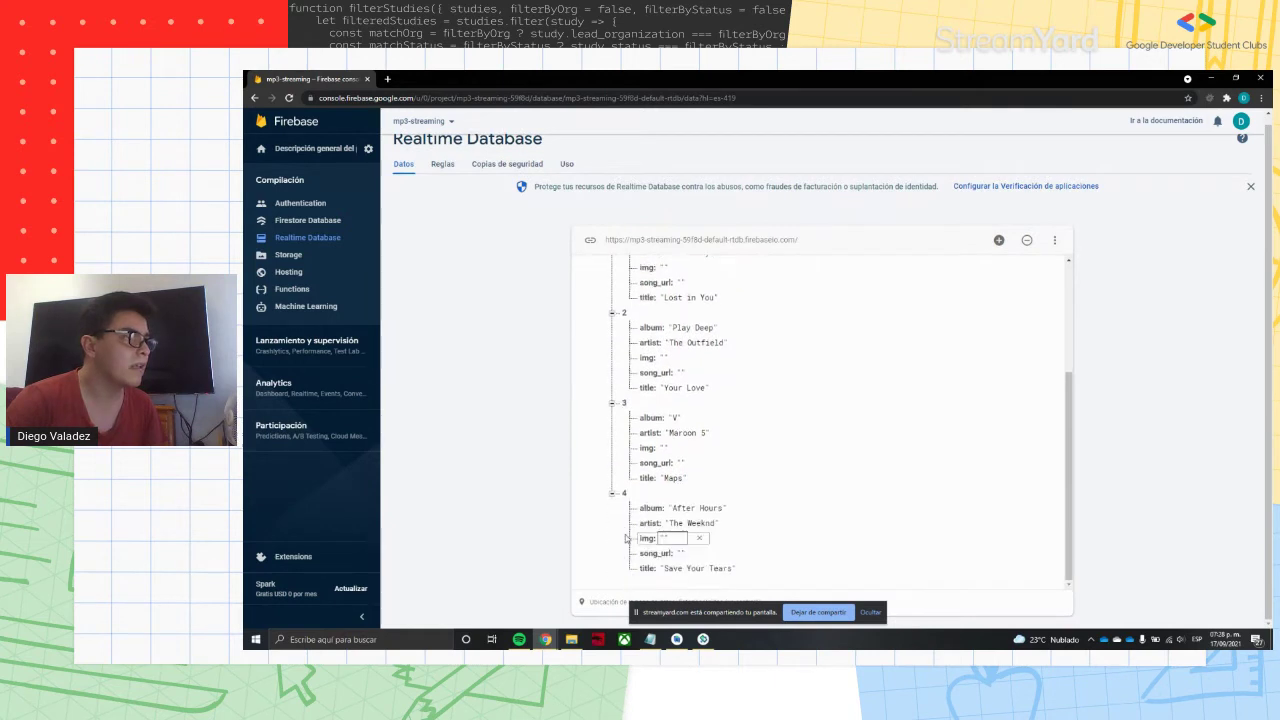
{"action": "scroll", "coordinate": [695, 393], "scroll_direction": "up", "scroll_amount": 4}
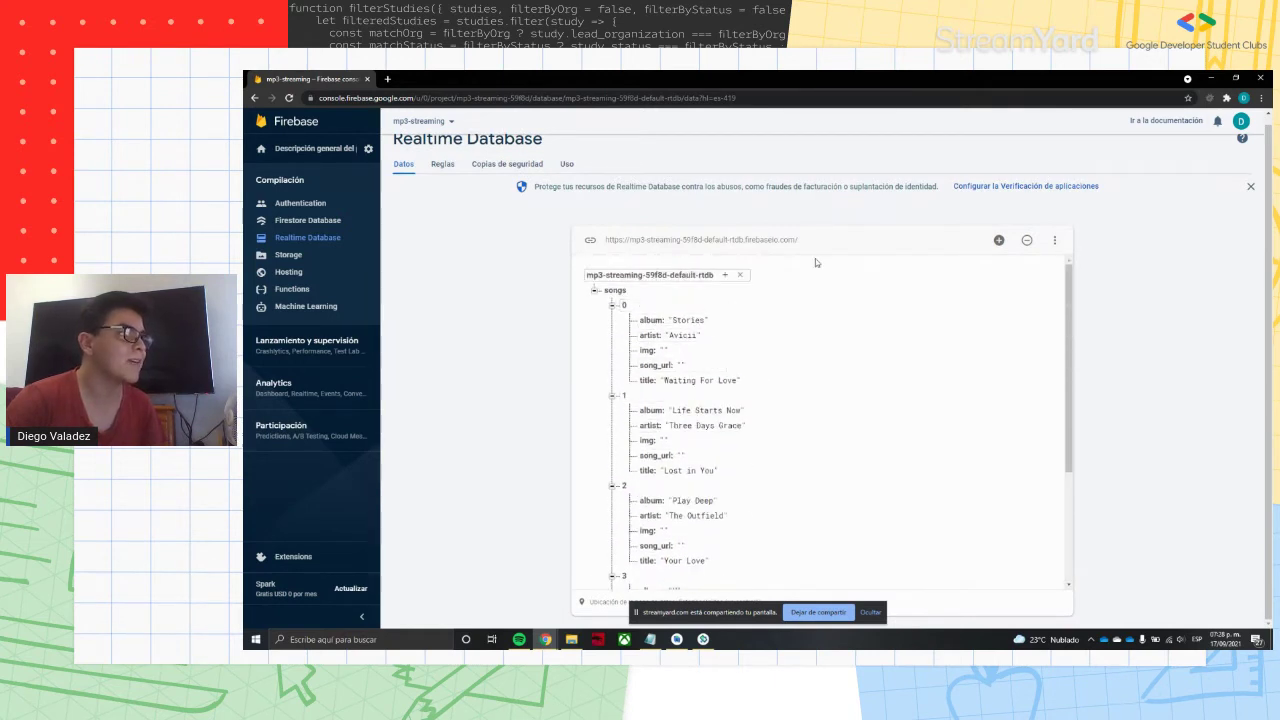
- Delete all data at the database root and import Songs.json from the personal OneDrive's Android-Firebase-Mp3-Recursos folder instead
{"action": "left_click", "coordinate": [739, 276]}
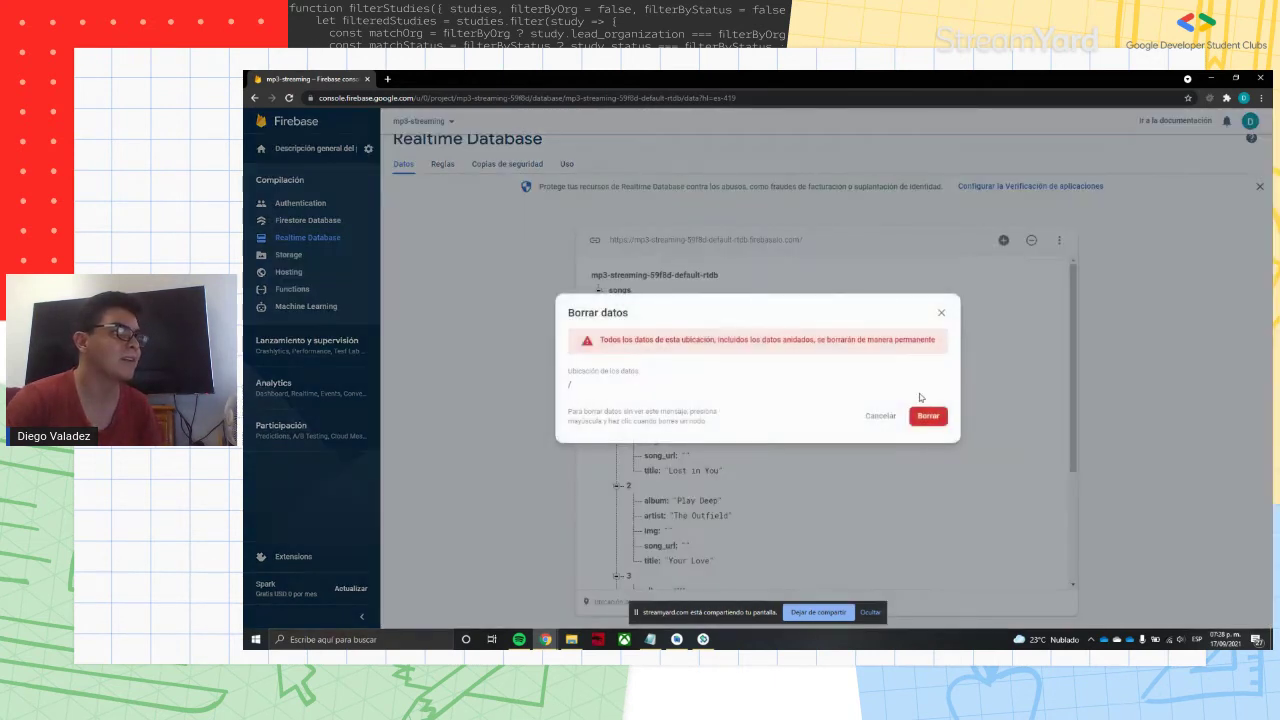
{"action": "left_click", "coordinate": [920, 418]}
{"action": "left_click", "coordinate": [1059, 240]}
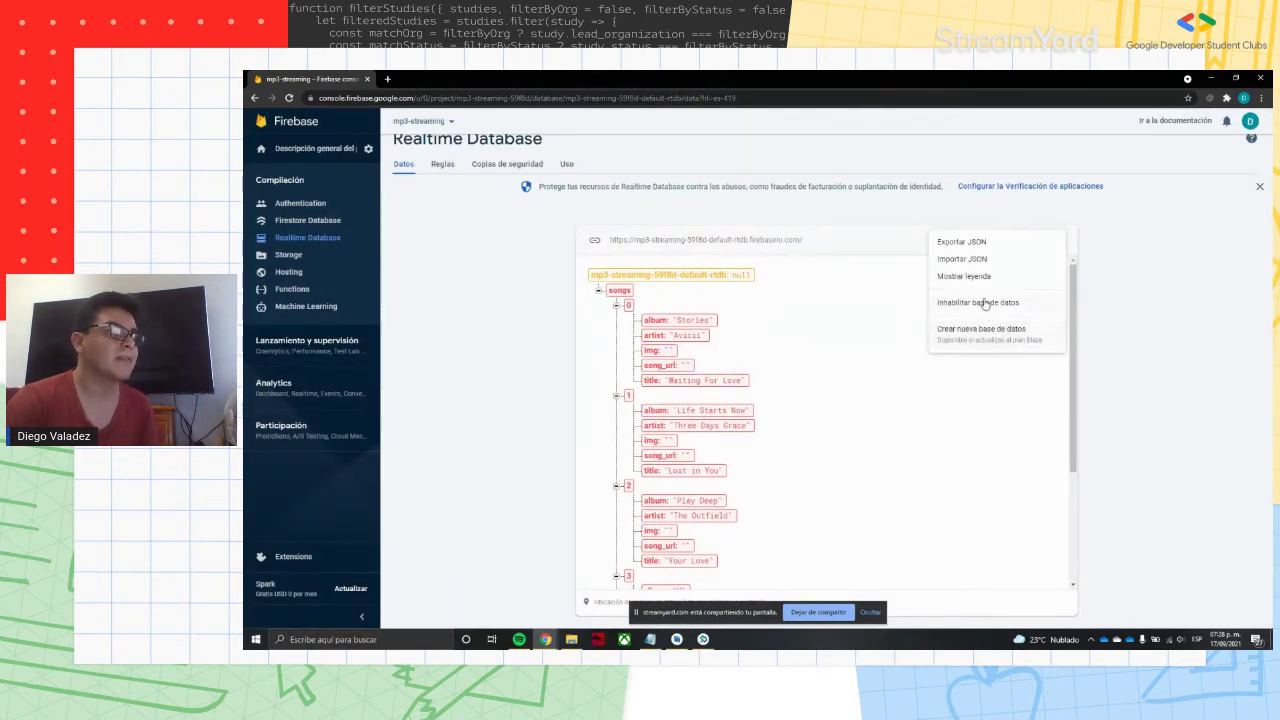
{"action": "left_click", "coordinate": [963, 259]}
{"action": "left_click", "coordinate": [850, 404]}
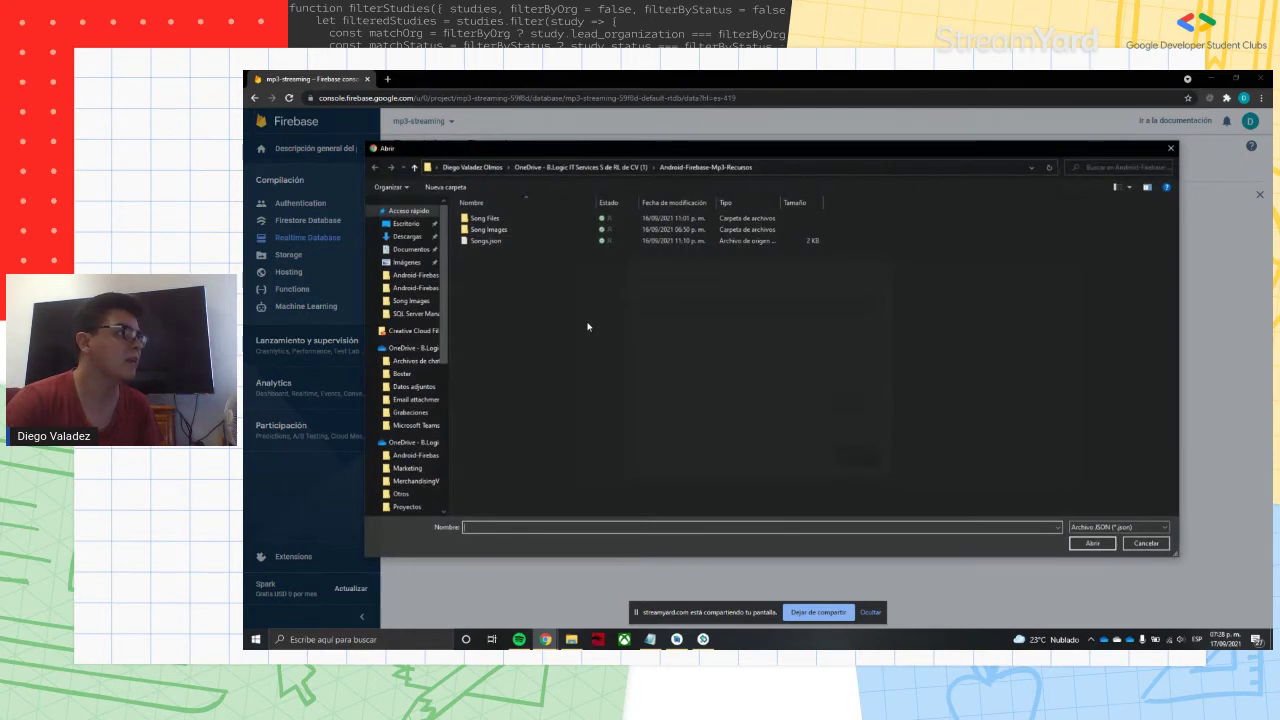
{"action": "left_click", "coordinate": [519, 241]}
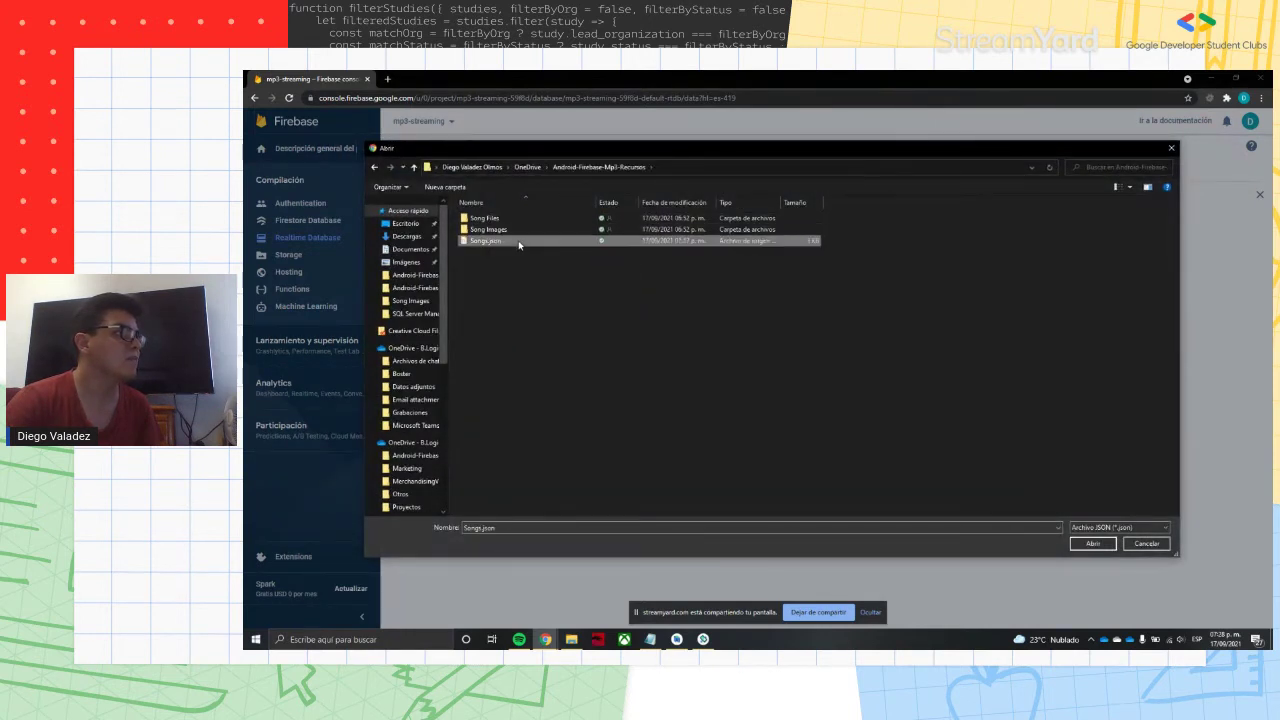
{"action": "left_click", "coordinate": [1094, 545]}
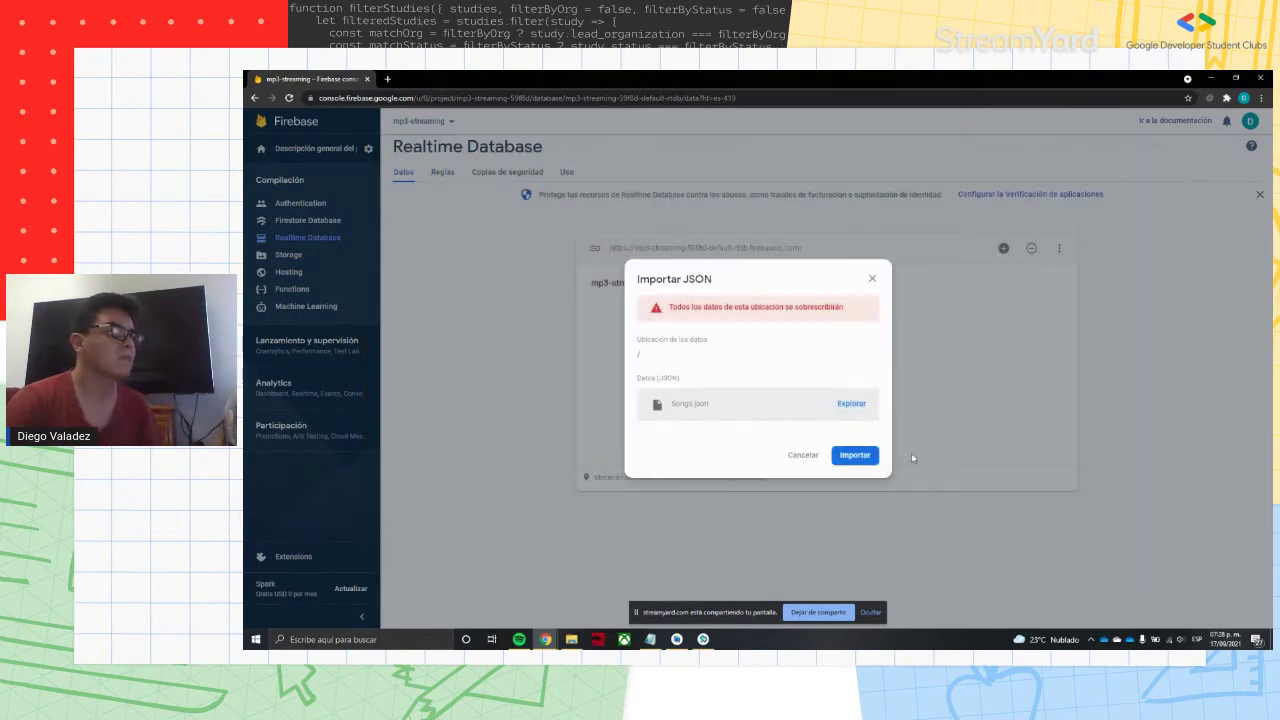
{"action": "left_click", "coordinate": [857, 454]}
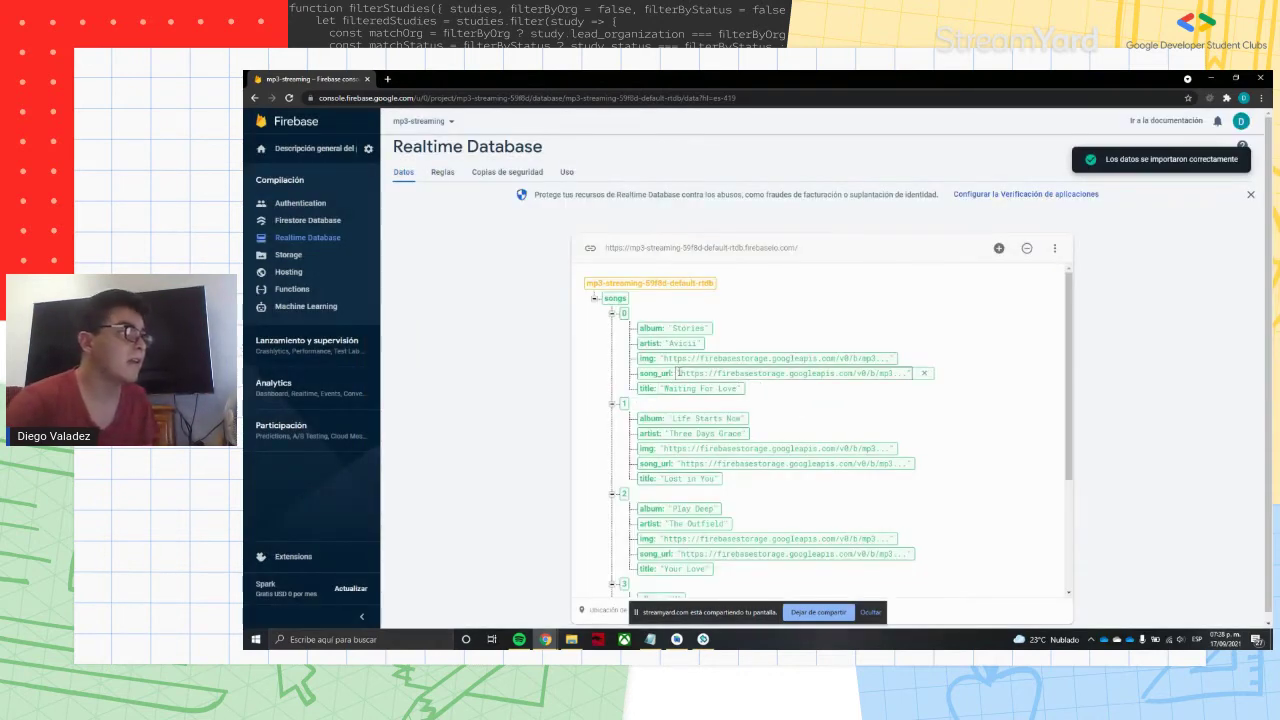
- Examine the img and song_url links of the newly imported song entries in the Realtime Database
{"action": "scroll", "coordinate": [700, 420], "scroll_direction": "down", "scroll_amount": 3}
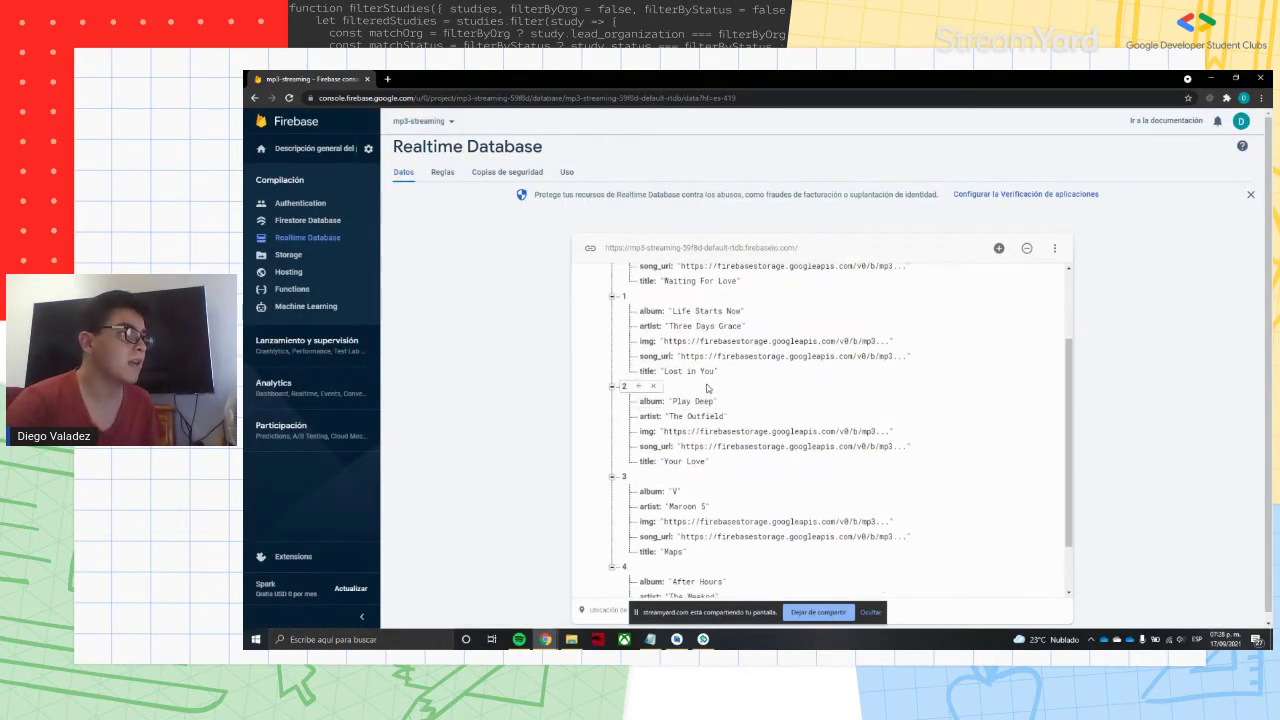
{"action": "scroll", "coordinate": [710, 425], "scroll_direction": "up", "scroll_amount": 3}
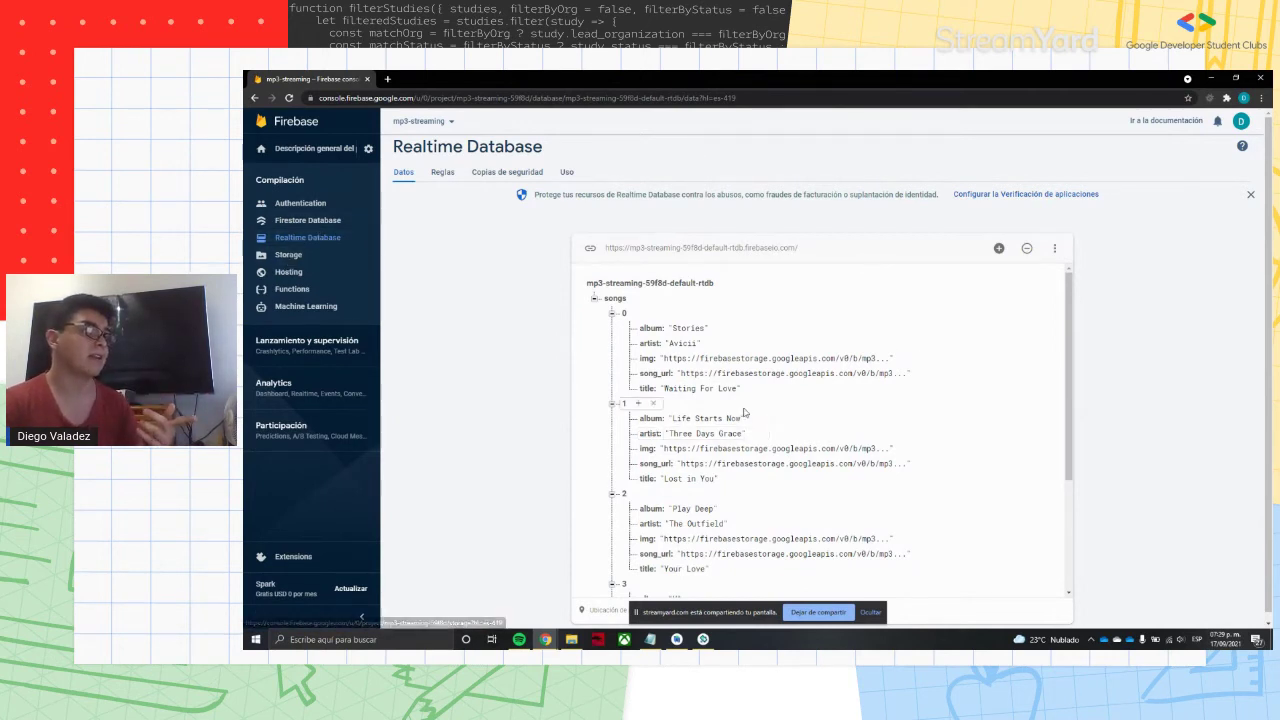
{"action": "scroll", "coordinate": [743, 417], "scroll_direction": "down", "scroll_amount": 3}
{"action": "scroll", "coordinate": [743, 417], "scroll_direction": "up", "scroll_amount": 3}
{"action": "scroll", "coordinate": [743, 417], "scroll_direction": "down", "scroll_amount": 3}
{"action": "scroll", "coordinate": [743, 417], "scroll_direction": "up", "scroll_amount": 3}
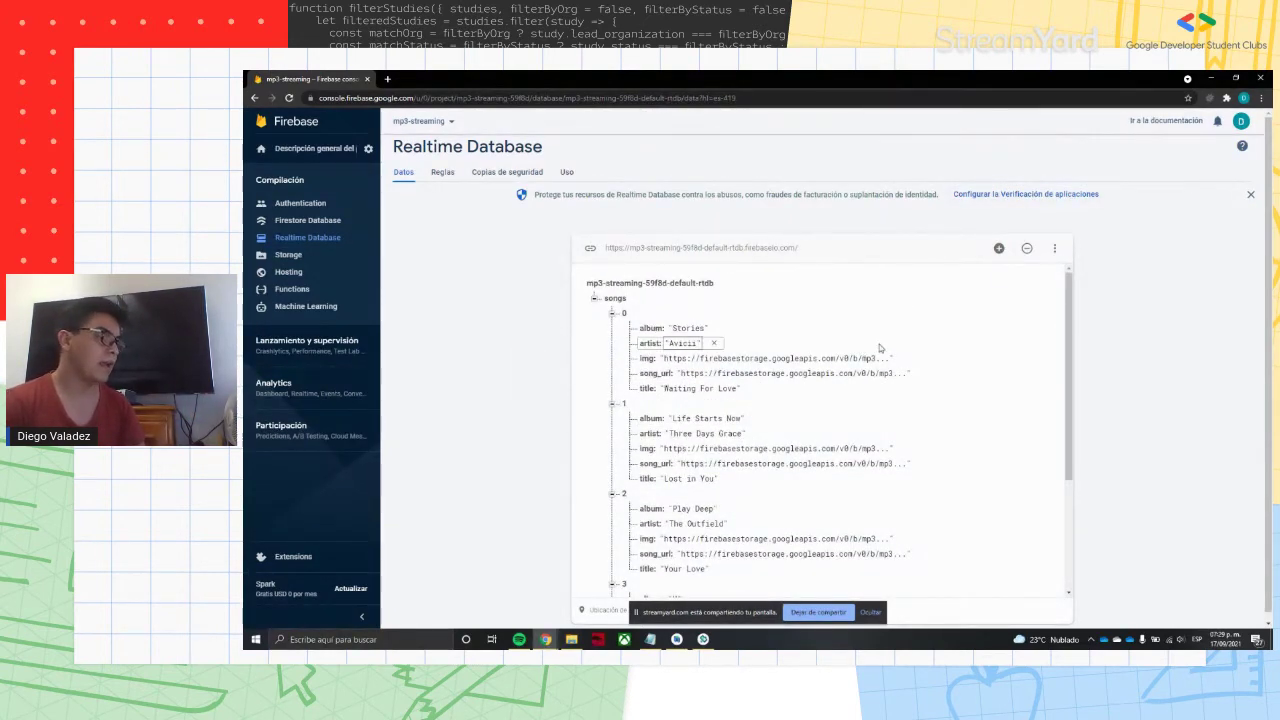
- Switch to File Explorer and open Dependencias.txt from the Android-Firebase-Mp3-Recursos folder to examine the ExoPlayer and Picasso dependency lines
{"action": "left_click", "coordinate": [1208, 76]}
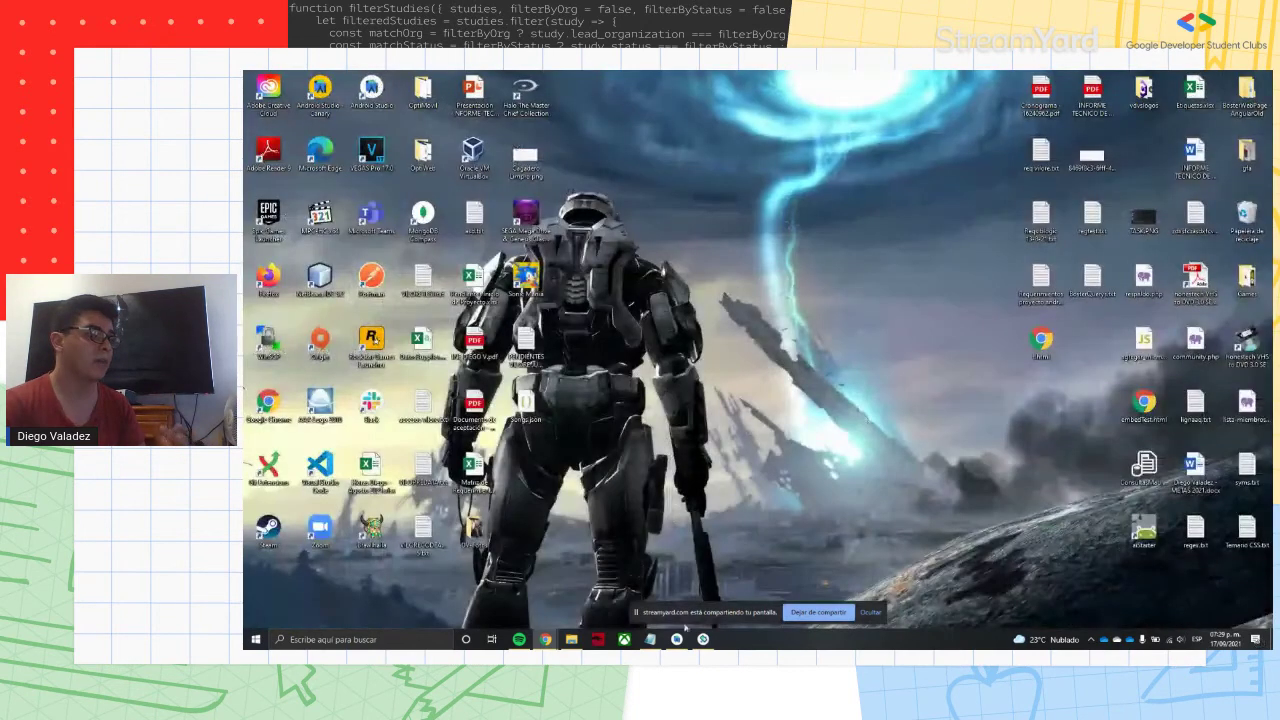
{"action": "left_click", "coordinate": [575, 641]}
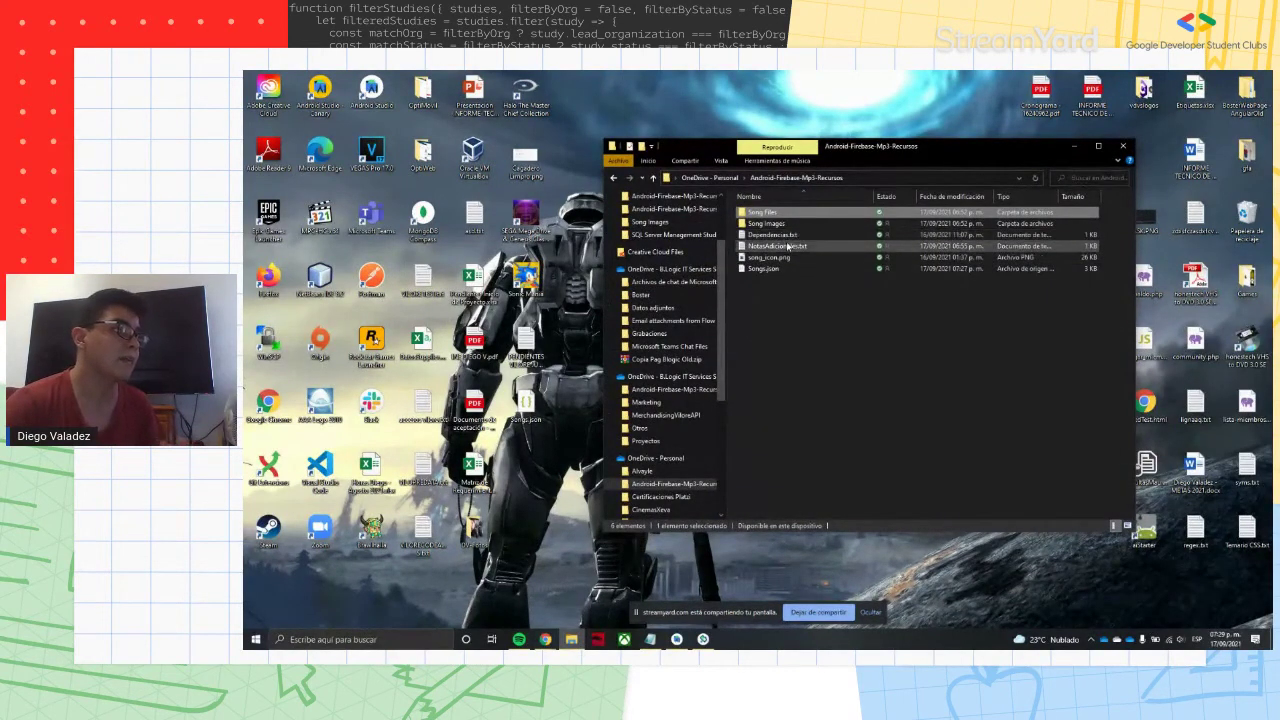
{"action": "double_click", "coordinate": [780, 234]}
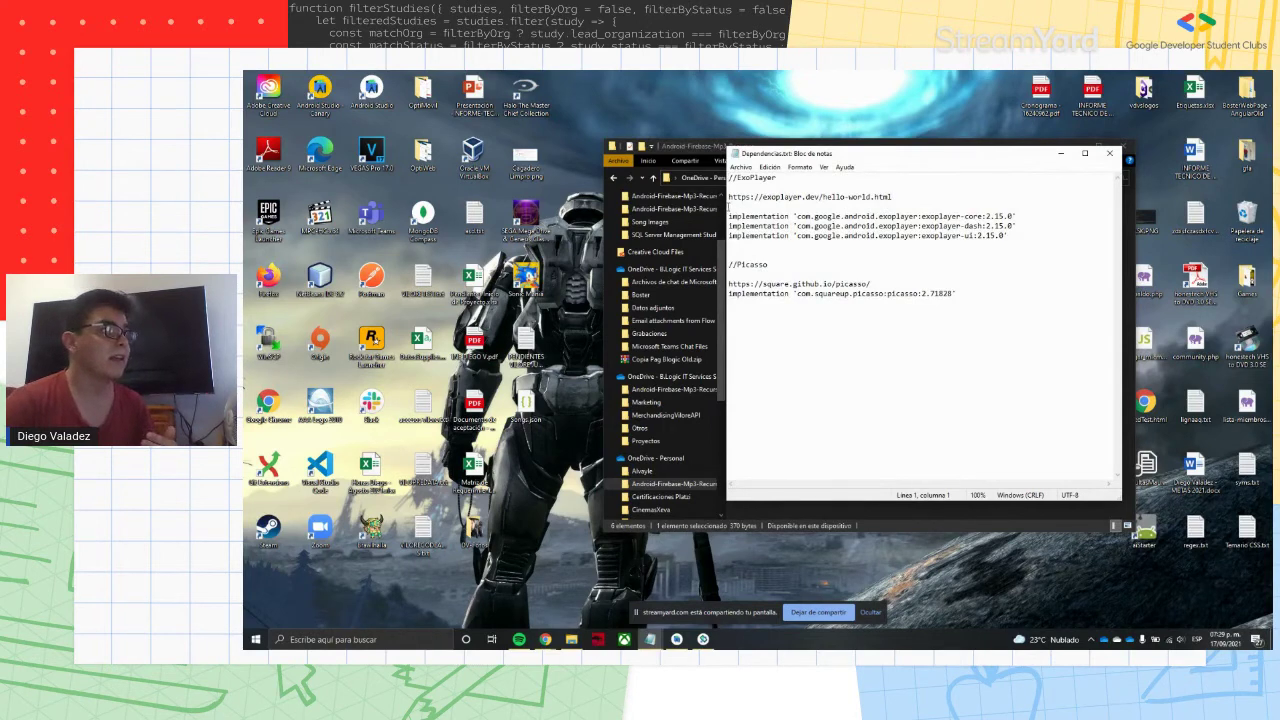
{"action": "left_click", "coordinate": [710, 160]}
{"action": "left_click", "coordinate": [1068, 145]}
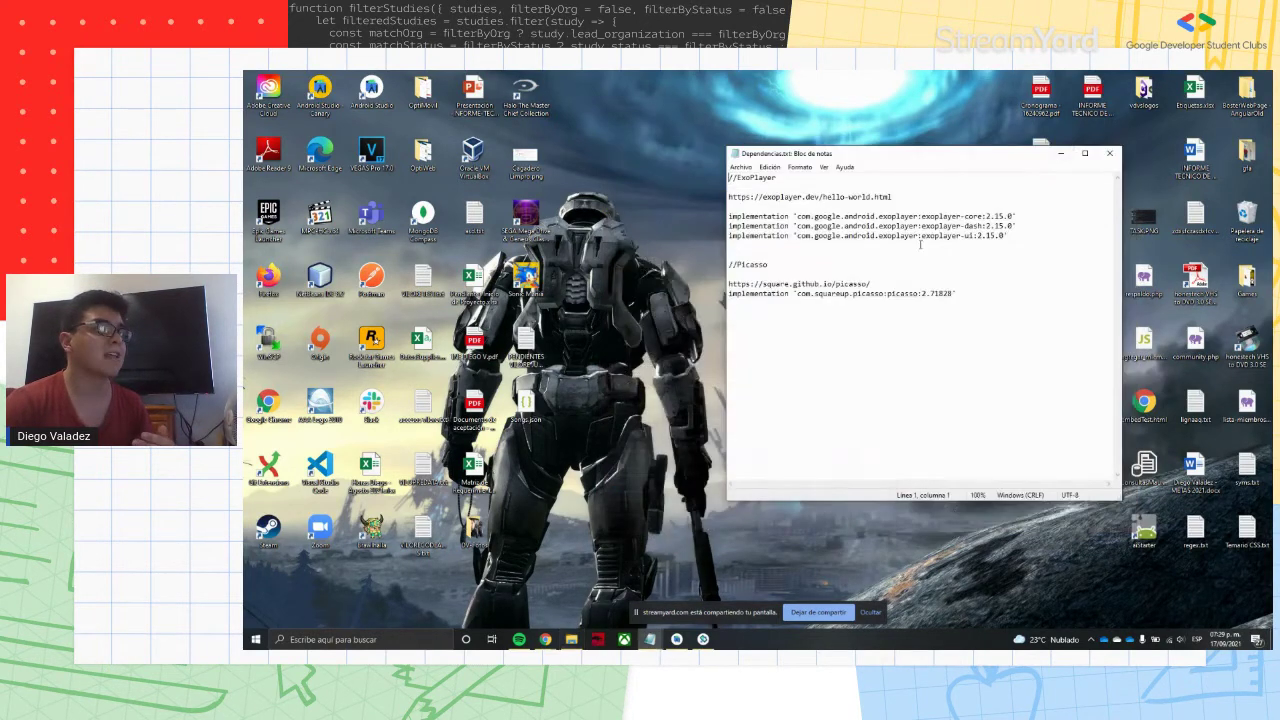
{"action": "left_click_drag", "start_coordinate": [952, 291], "coordinate": [730, 177]}
{"action": "left_click", "coordinate": [847, 347]}
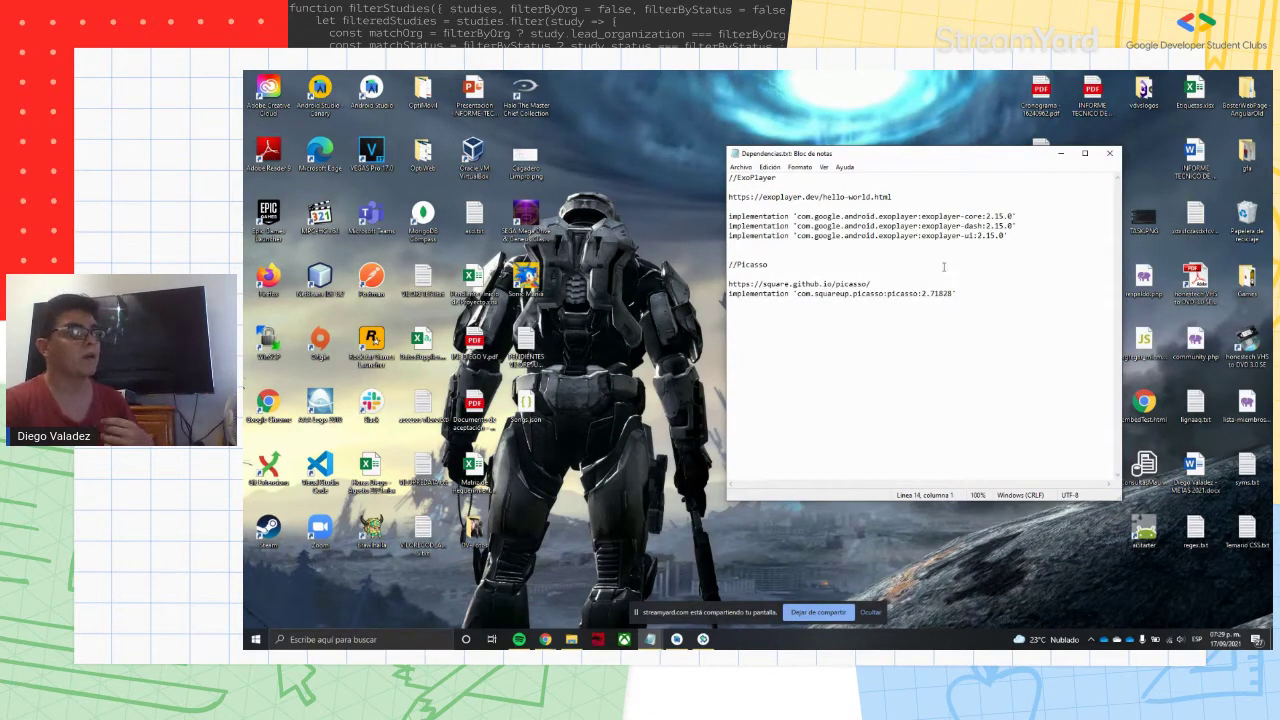
{"action": "mouse_move", "coordinate": [1019, 240]}
{"action": "left_mouse_down"}
{"action": "mouse_move", "coordinate": [730, 216]}
{"action": "mouse_move", "coordinate": [758, 236]}
{"action": "mouse_move", "coordinate": [1027, 235]}
{"action": "left_mouse_up"}
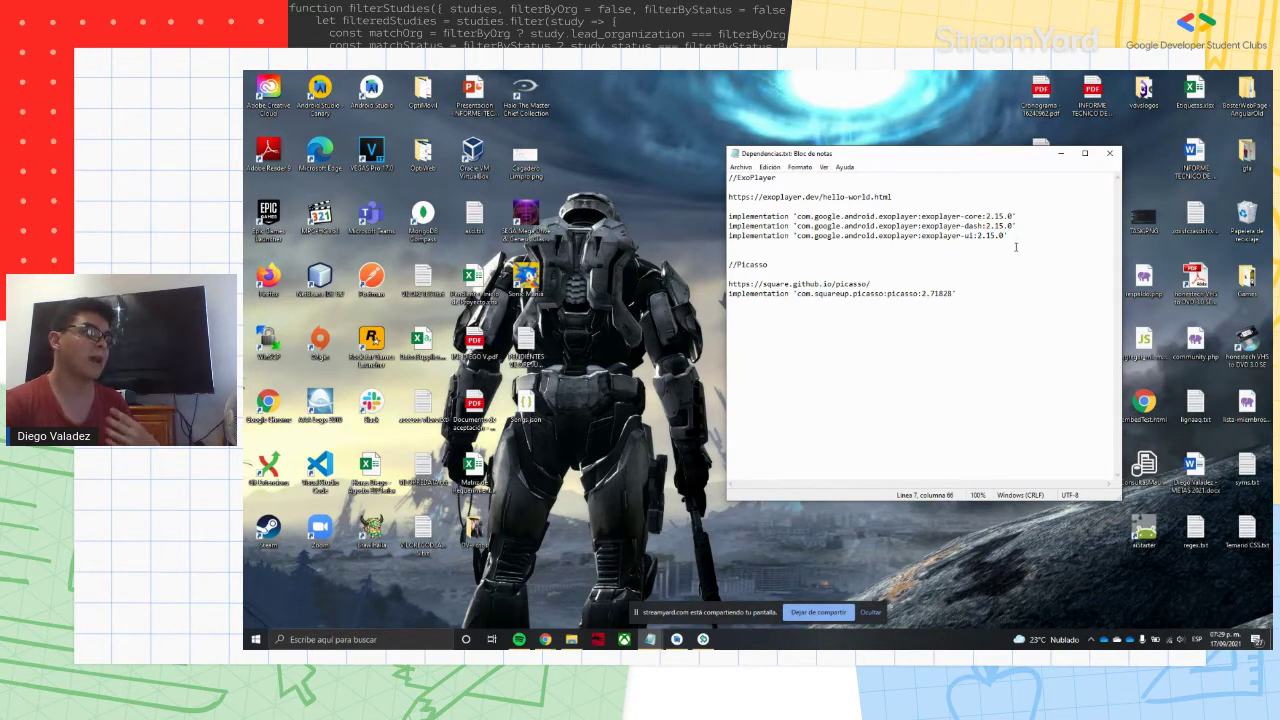
{"action": "double_click", "coordinate": [778, 197]}
{"action": "left_click", "coordinate": [778, 197]}
{"action": "double_click", "coordinate": [795, 197]}
{"action": "left_click", "coordinate": [795, 197]}
{"action": "left_click_drag", "start_coordinate": [901, 200], "coordinate": [718, 199]}
{"action": "key", "text": "ctrl+c"}
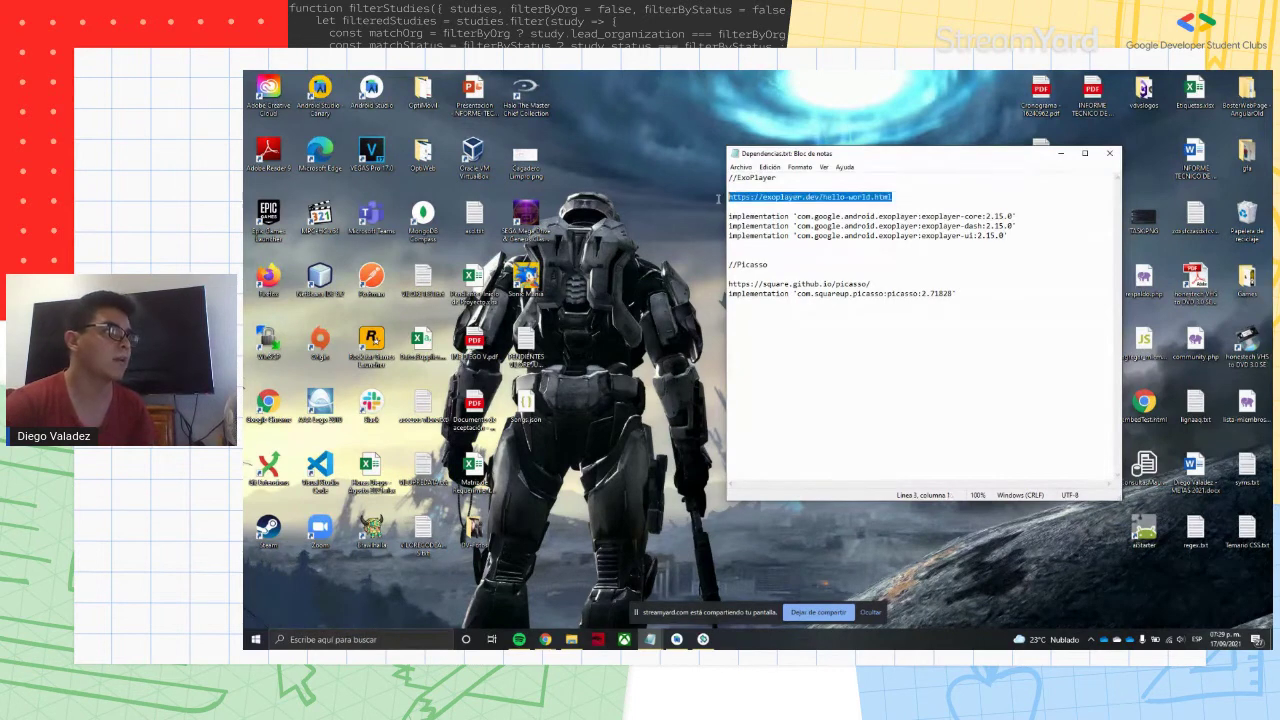
{"action": "left_click", "coordinate": [545, 640]}
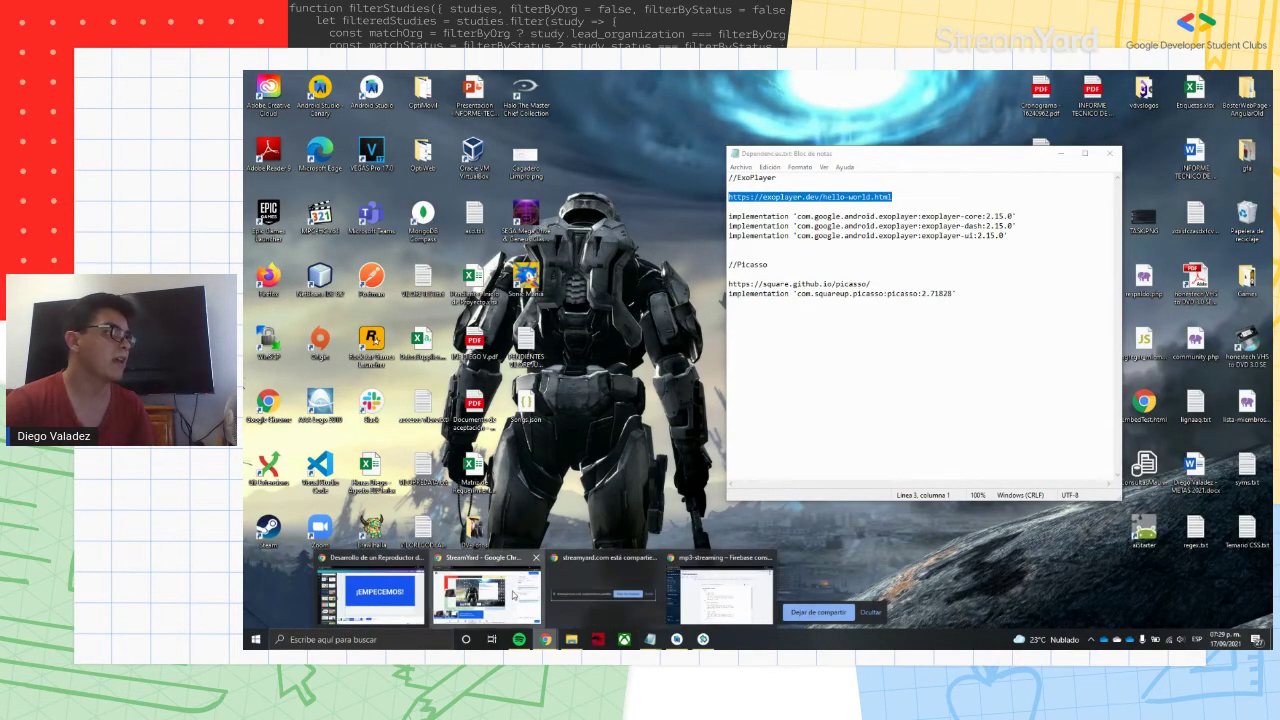
{"action": "left_click", "coordinate": [545, 640]}
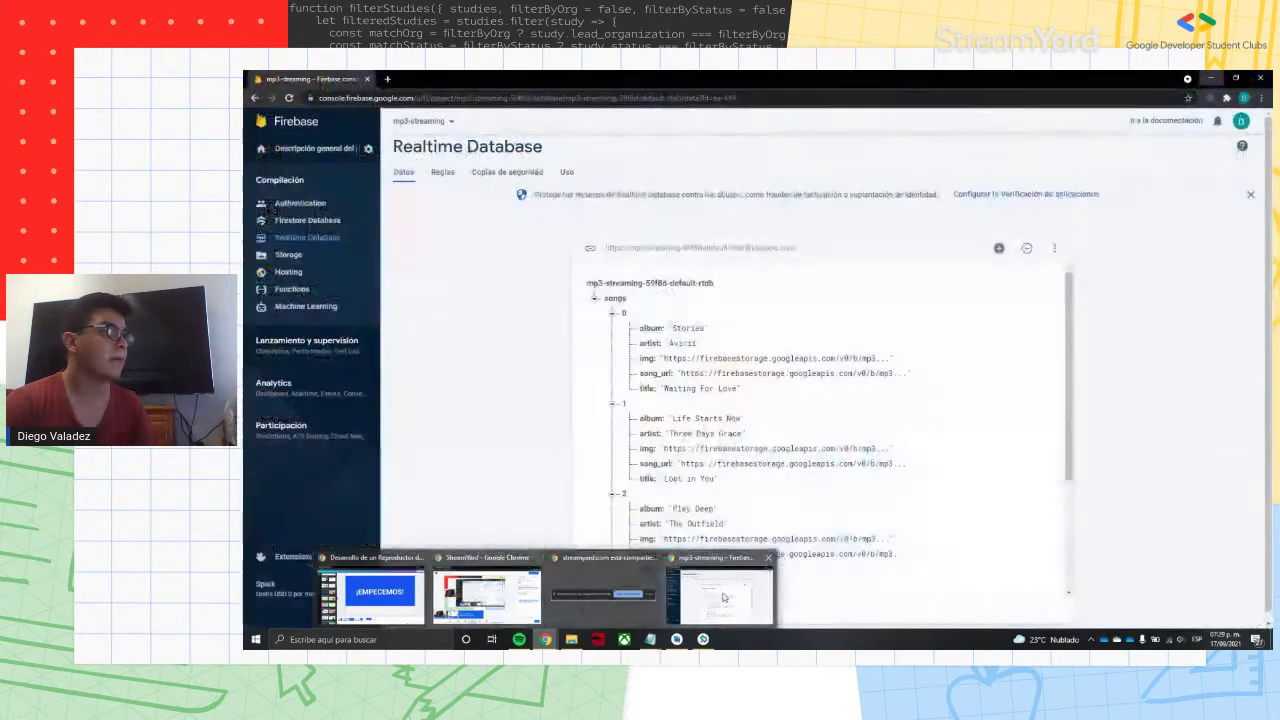
{"action": "left_click", "coordinate": [730, 600]}
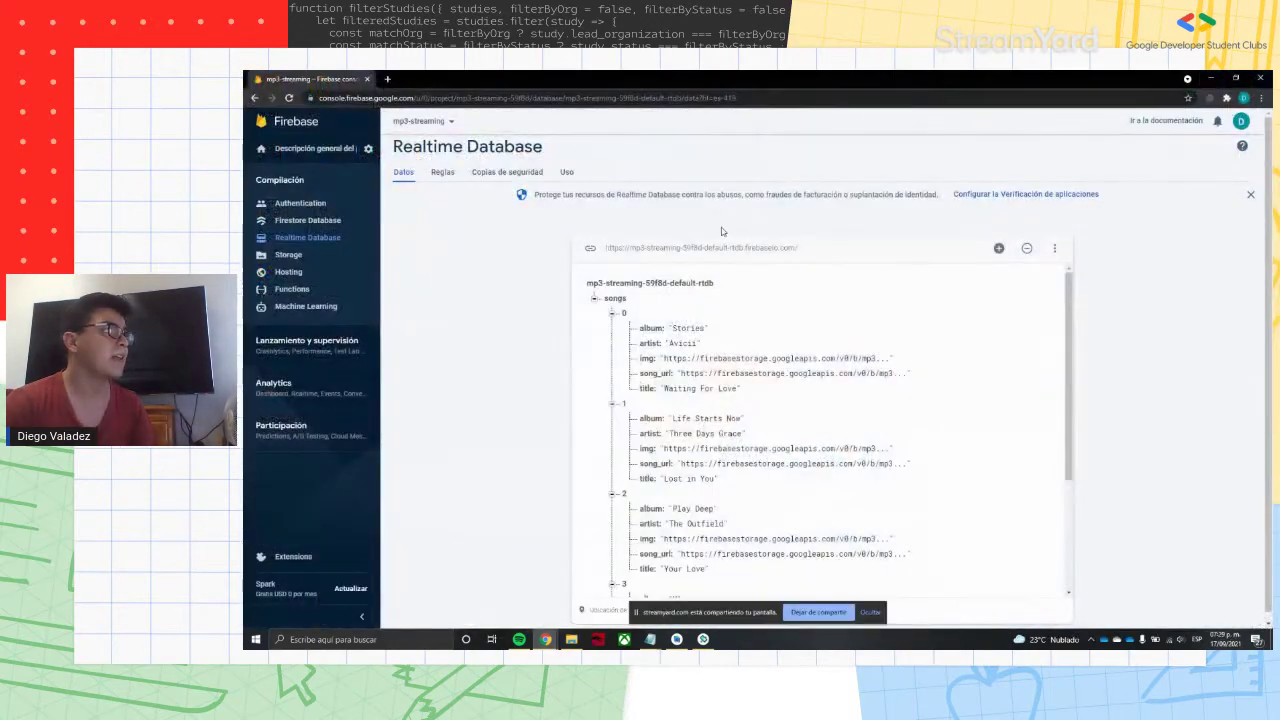
{"action": "left_click", "coordinate": [389, 79]}
{"action": "key", "text": "ctrl+v"}
{"action": "key", "text": "Return"}
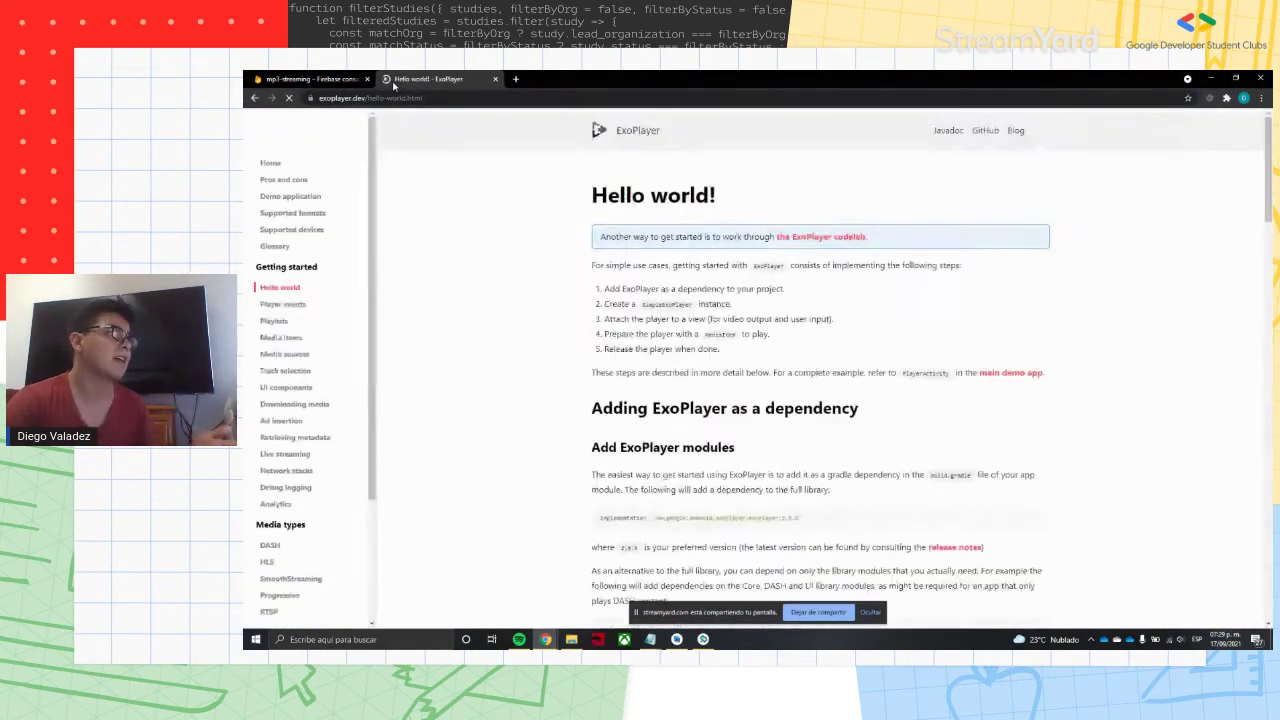
- Examine the ExoPlayer Hello world guide's sections on dependencies, Java 8 support, creating the player, populating the playlist and controlling playback
{"action": "scroll", "coordinate": [643, 428], "scroll_direction": "down", "scroll_amount": 2}
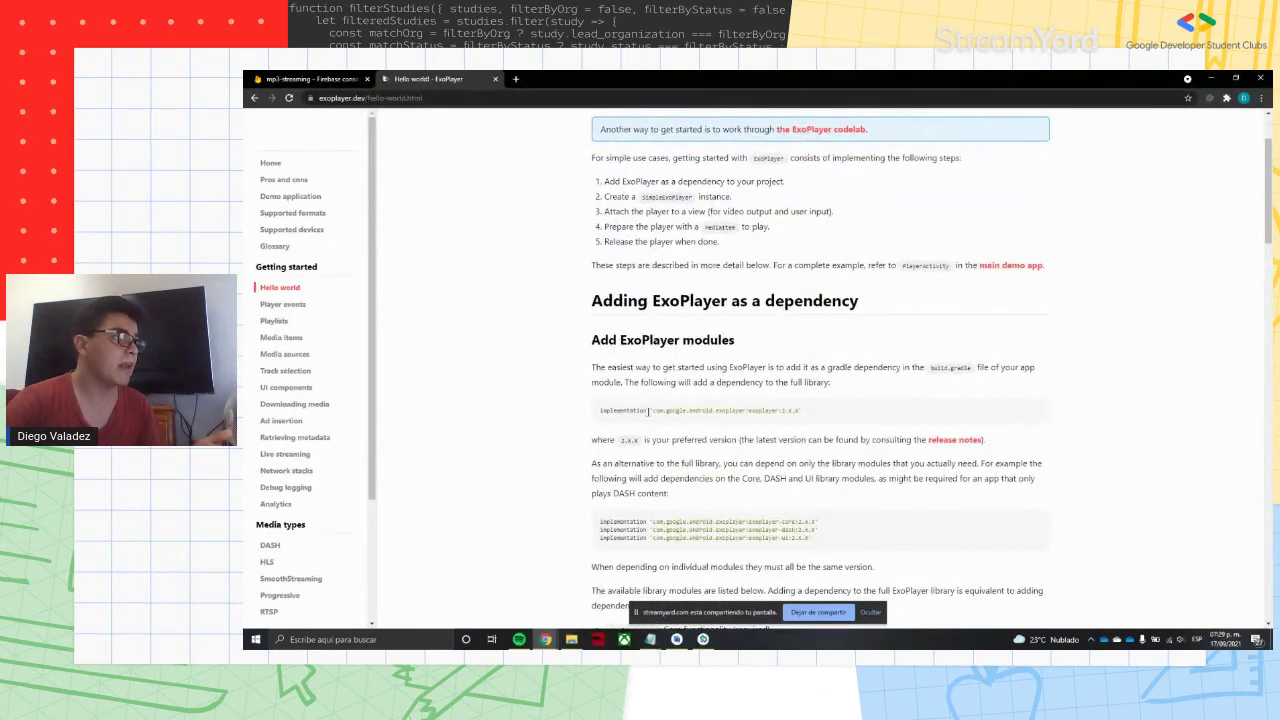
{"action": "scroll", "coordinate": [648, 411], "scroll_direction": "down", "scroll_amount": 1}
{"action": "scroll", "coordinate": [752, 480], "scroll_direction": "down", "scroll_amount": 5}
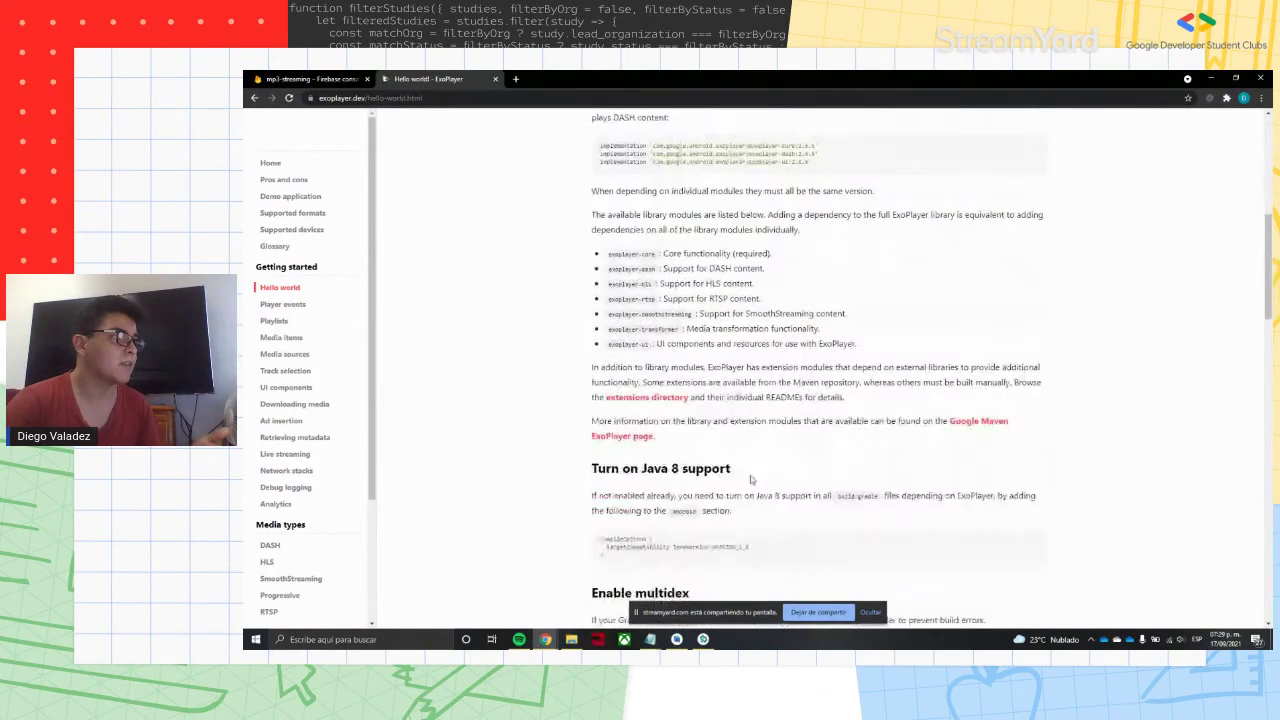
{"action": "scroll", "coordinate": [752, 480], "scroll_direction": "down", "scroll_amount": 3}
{"action": "scroll", "coordinate": [650, 414], "scroll_direction": "down", "scroll_amount": 3}
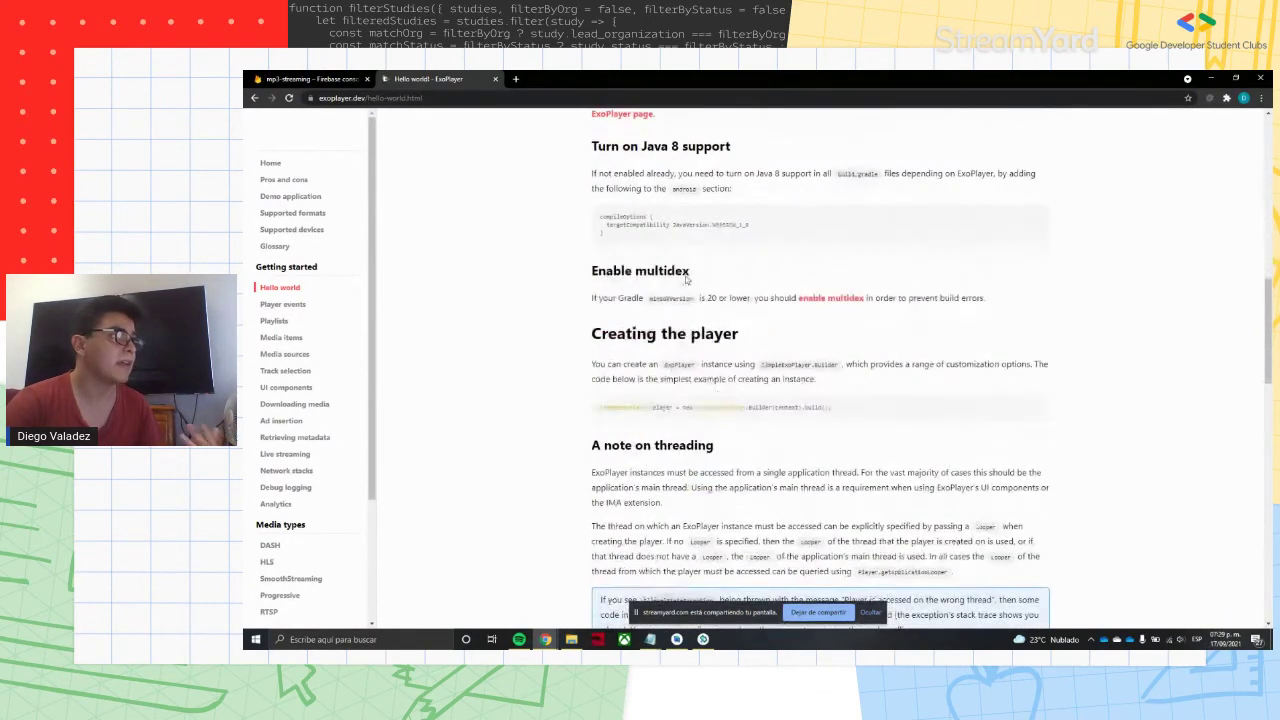
{"action": "triple_click", "coordinate": [715, 224]}
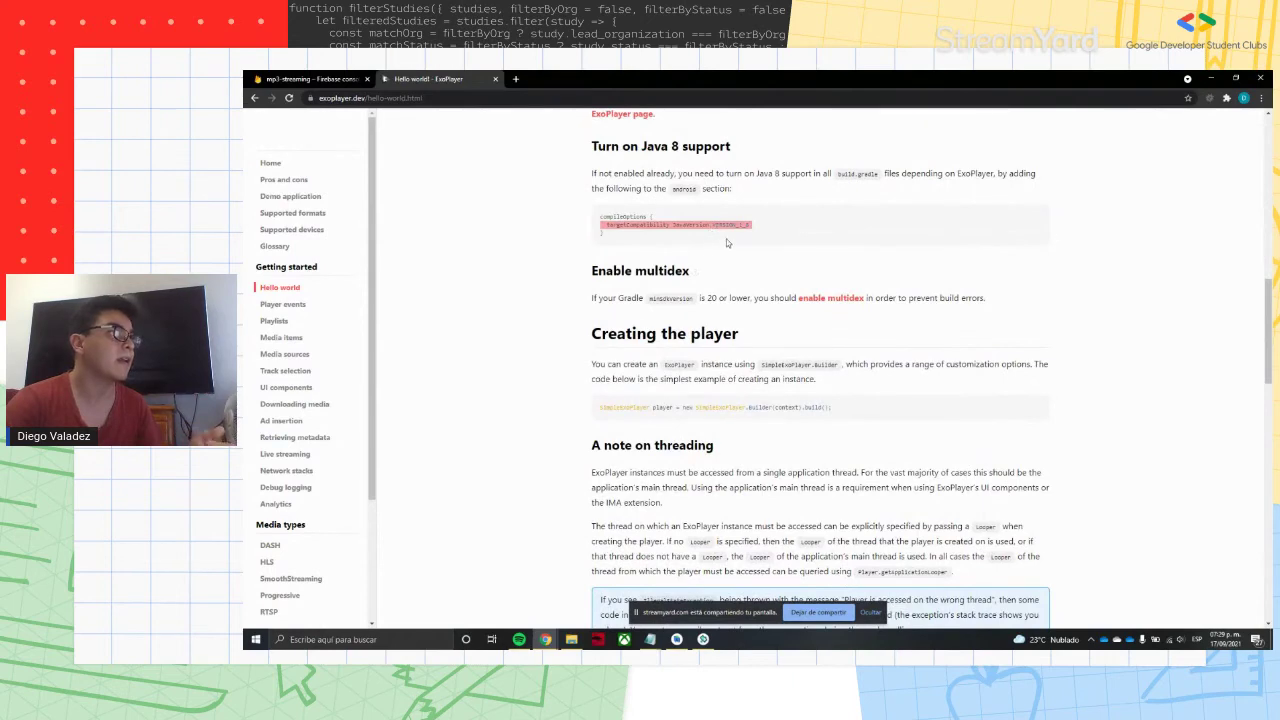
{"action": "left_click", "coordinate": [716, 241]}
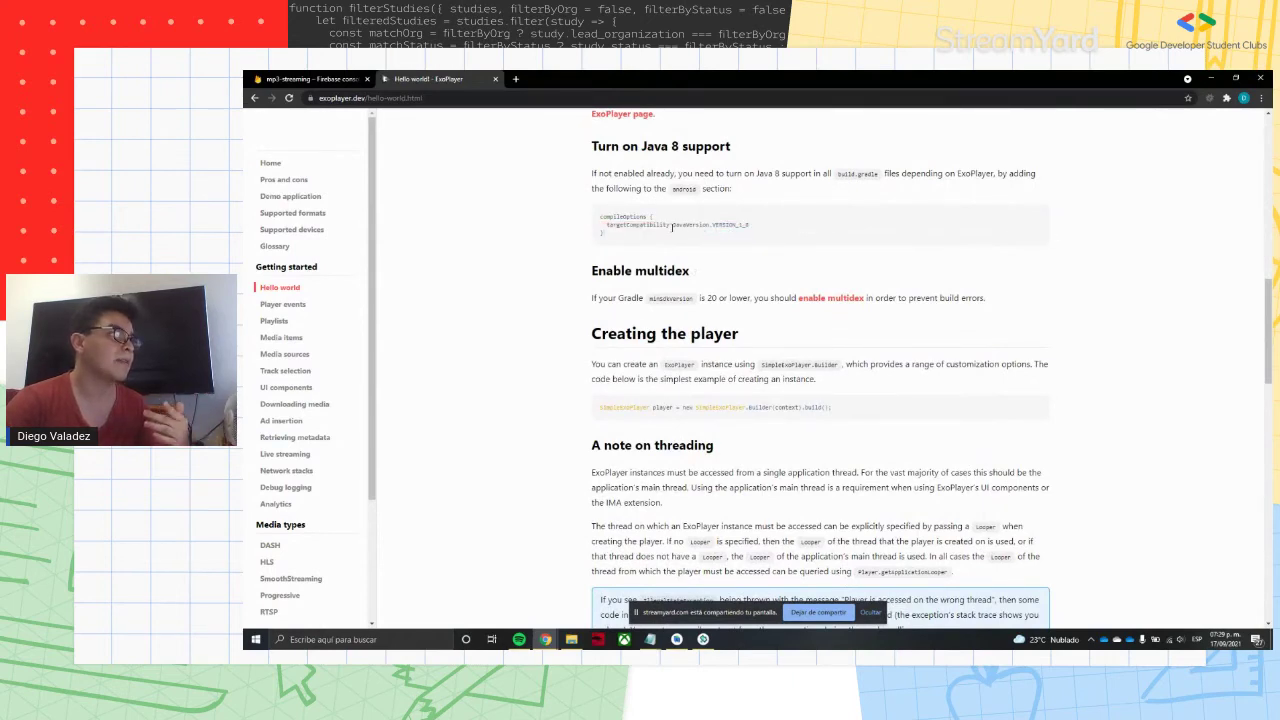
{"action": "scroll", "coordinate": [664, 265], "scroll_direction": "down", "scroll_amount": 4}
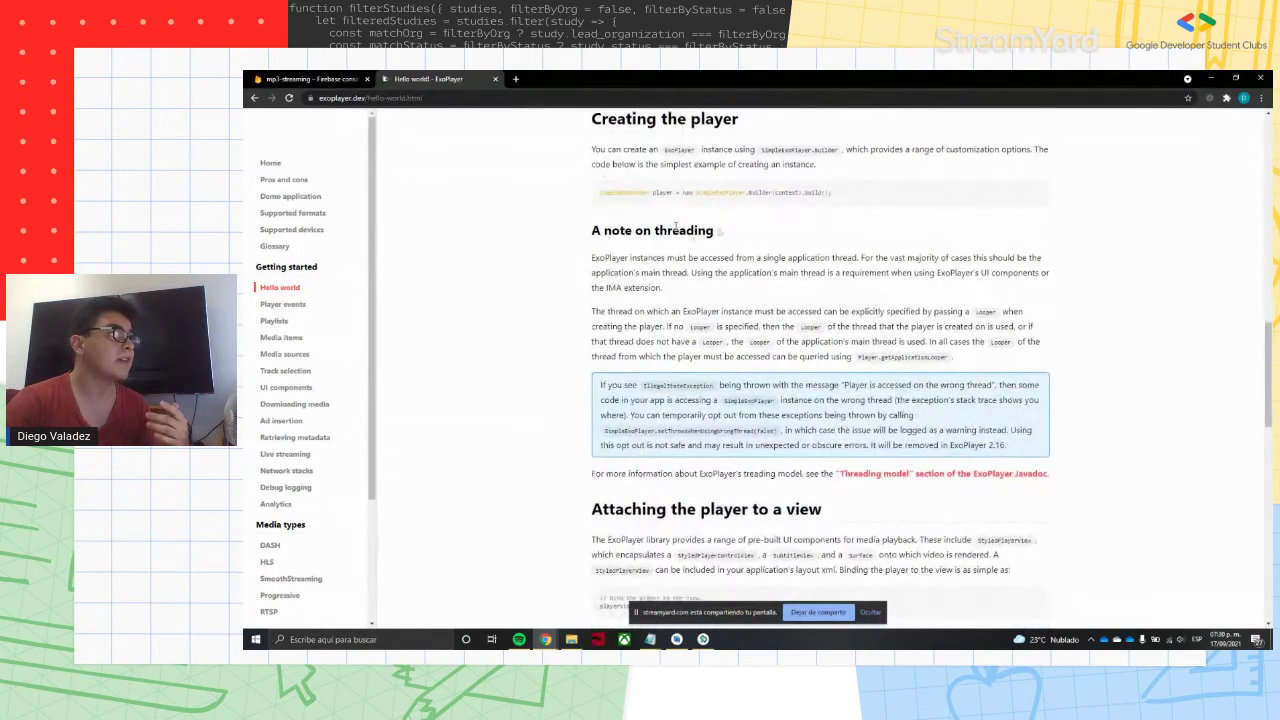
{"action": "triple_click", "coordinate": [653, 193]}
{"action": "scroll", "coordinate": [732, 413], "scroll_direction": "down", "scroll_amount": 10}
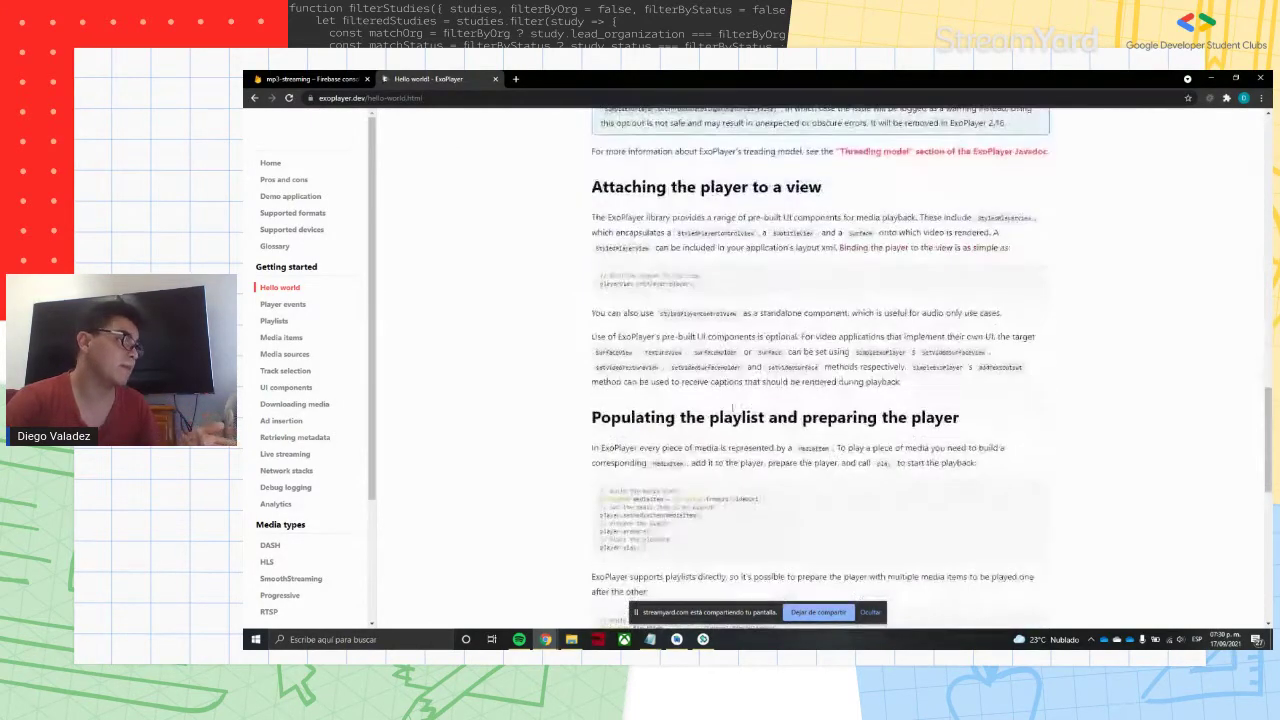
{"action": "scroll", "coordinate": [732, 413], "scroll_direction": "down", "scroll_amount": 4}
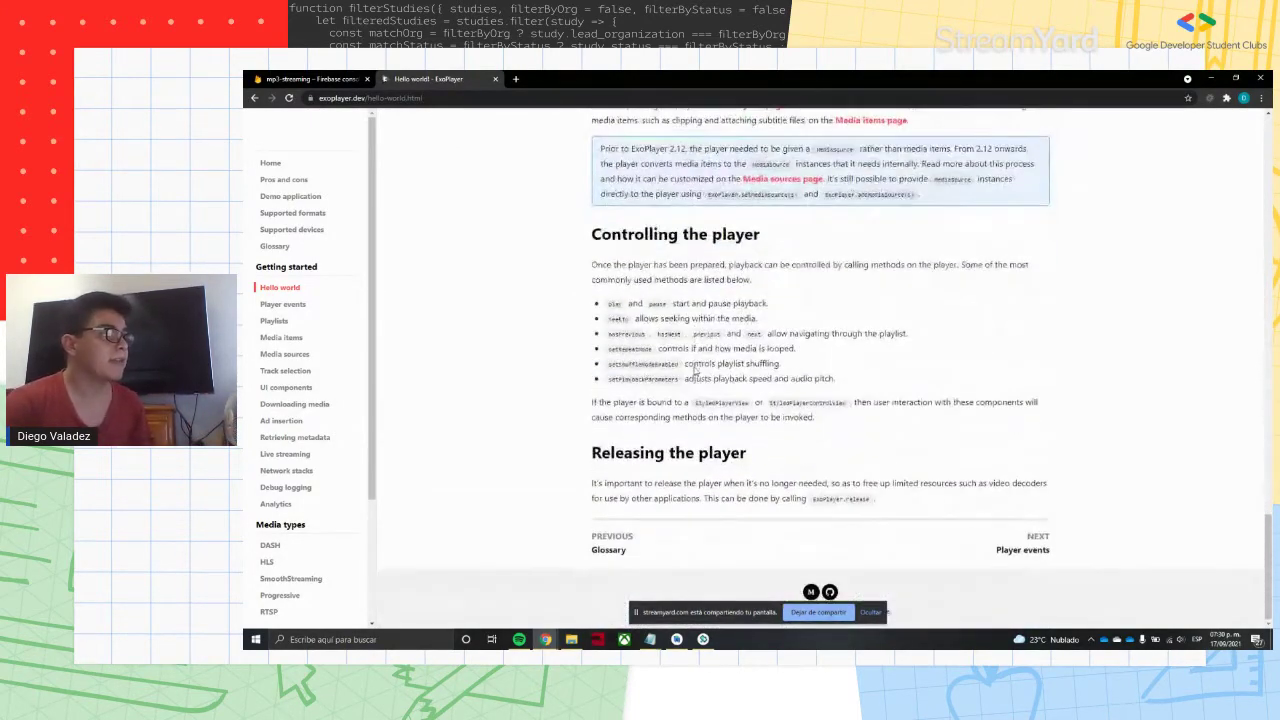
{"action": "scroll", "coordinate": [693, 375], "scroll_direction": "up", "scroll_amount": 3}
{"action": "scroll", "coordinate": [693, 377], "scroll_direction": "up", "scroll_amount": 4}
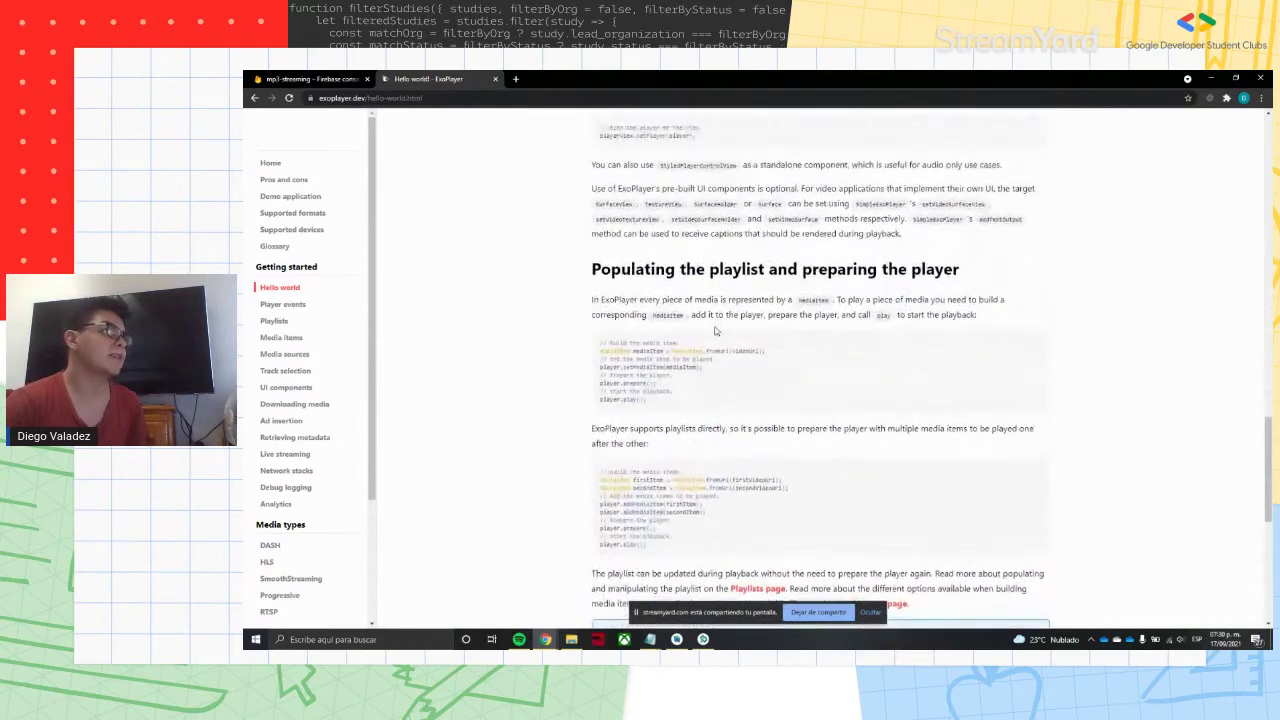
{"action": "scroll", "coordinate": [813, 287], "scroll_direction": "up", "scroll_amount": 5}
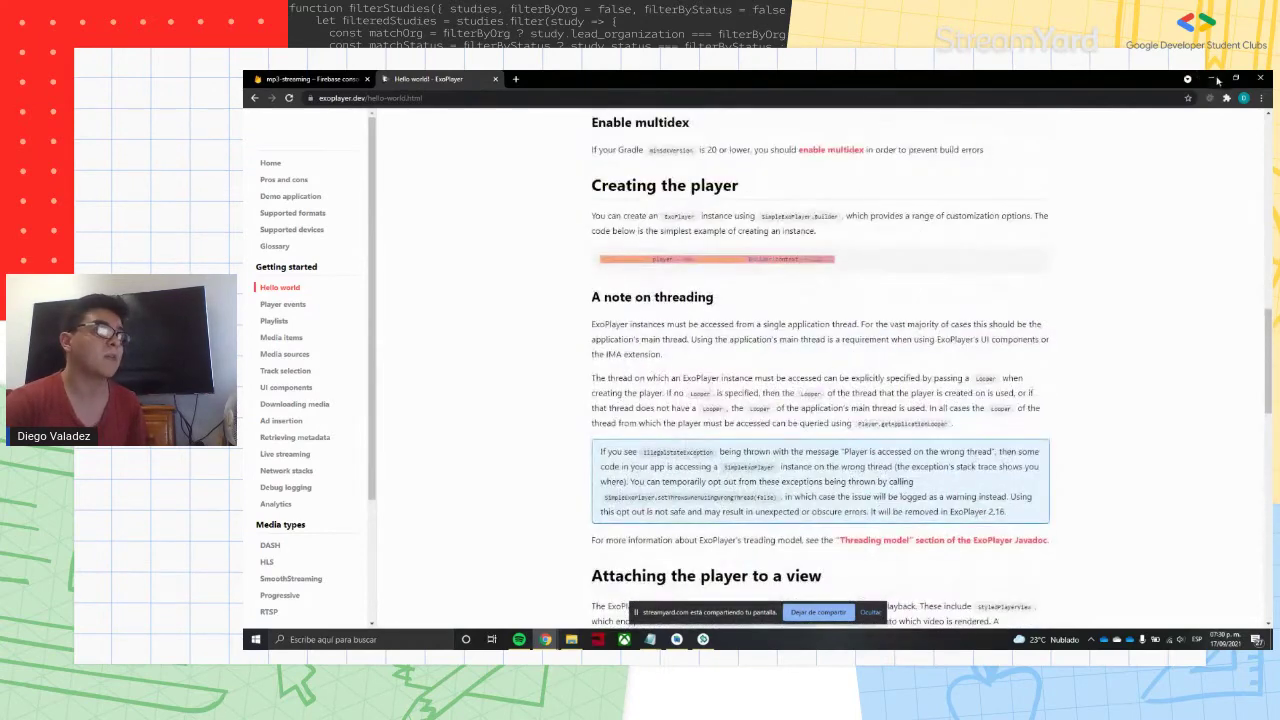
{"action": "left_click", "coordinate": [1212, 78]}
{"action": "left_click", "coordinate": [762, 285]}
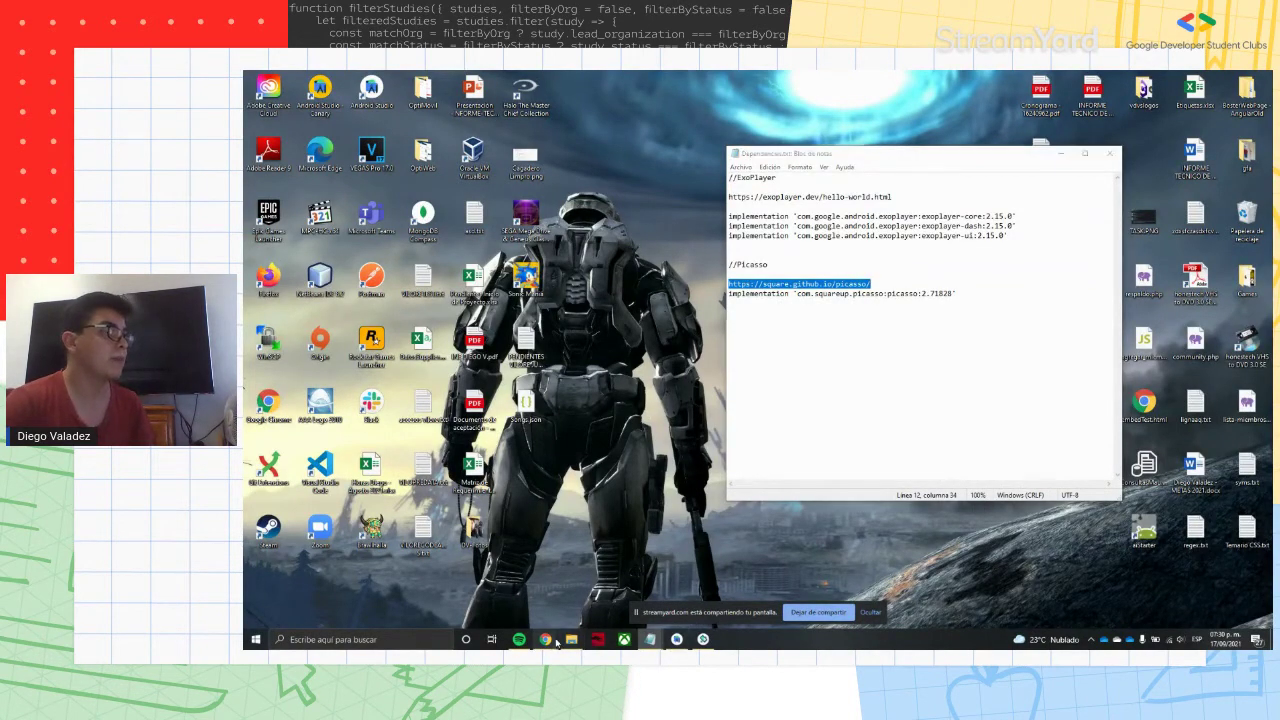
{"action": "mouse_move", "coordinate": [545, 639]}
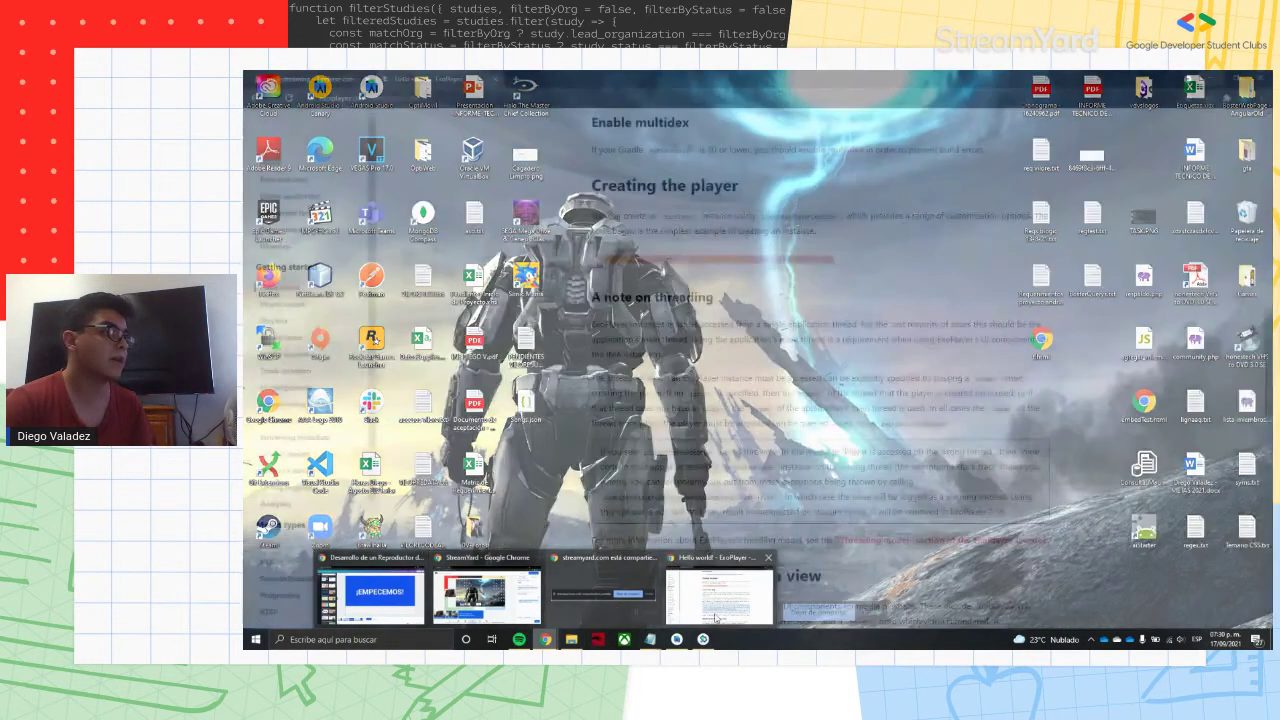
{"action": "left_click", "coordinate": [715, 618]}
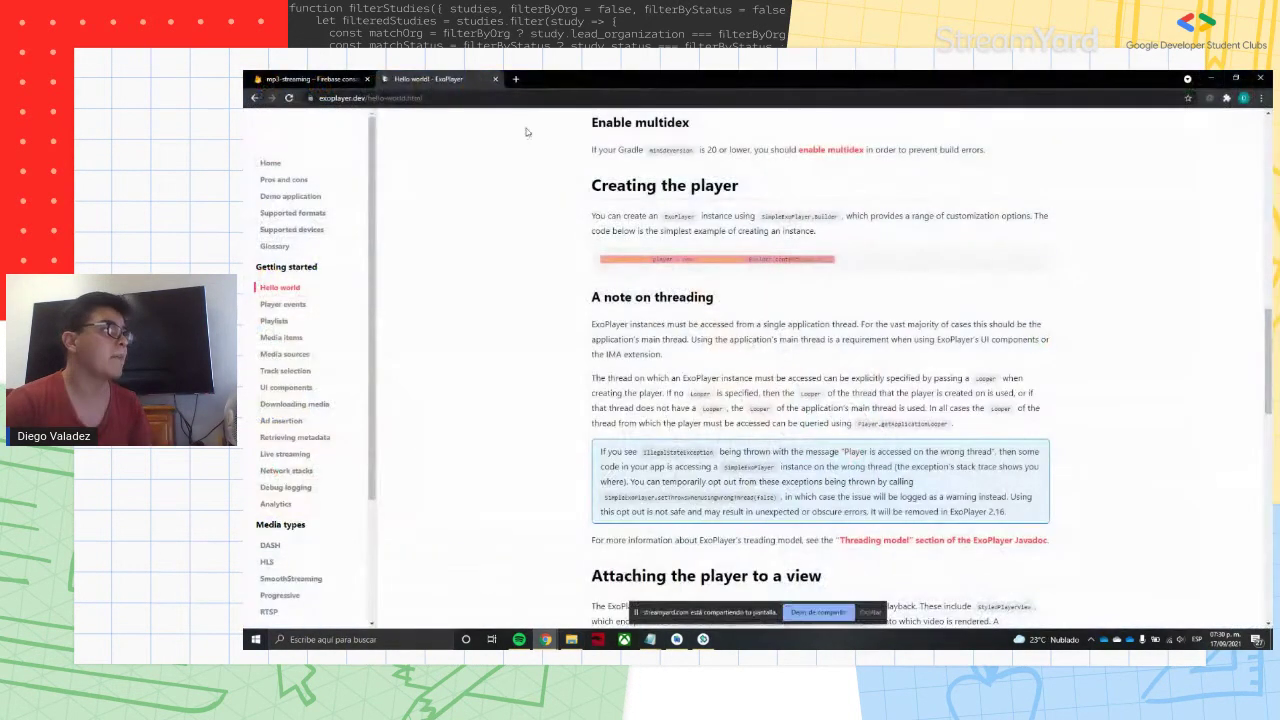
{"action": "left_click", "coordinate": [517, 80]}
{"action": "key", "text": "Return"}
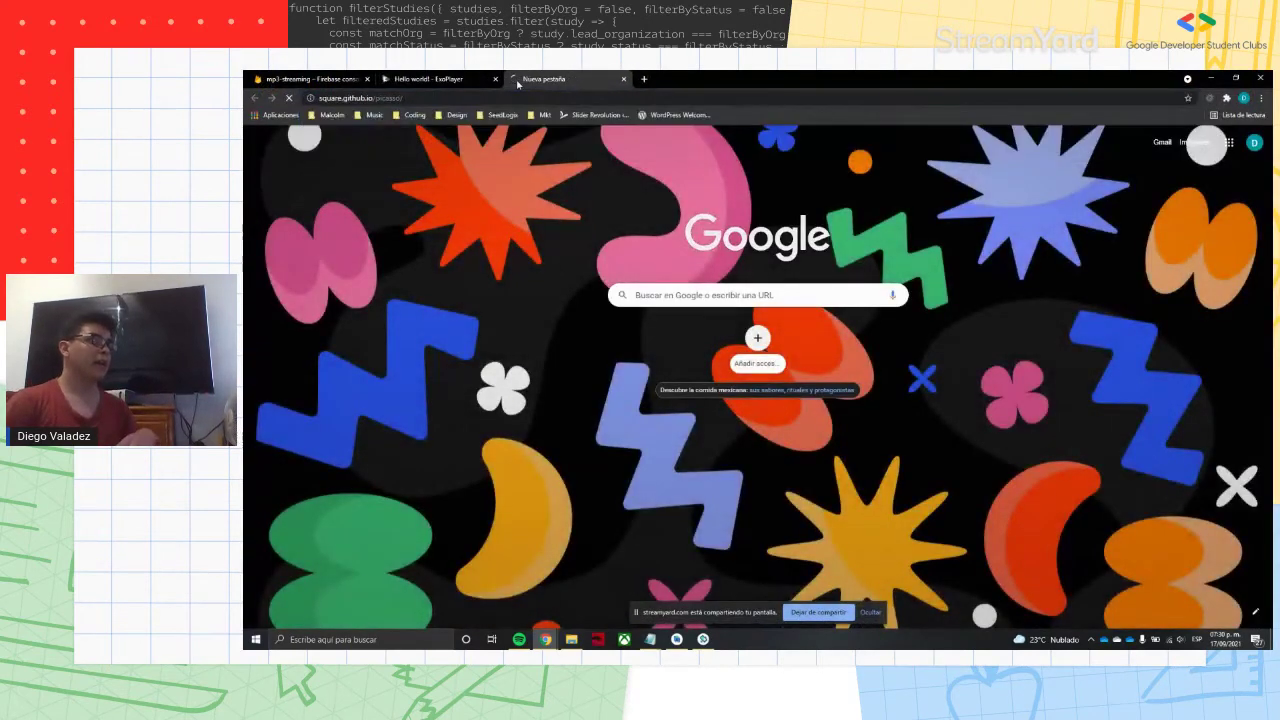
- Examine the Picasso page's code samples for image transformations, placeholders and resource loading
{"action": "scroll", "coordinate": [585, 320], "scroll_direction": "down", "scroll_amount": 1}
{"action": "scroll", "coordinate": [588, 340], "scroll_direction": "down", "scroll_amount": 10}
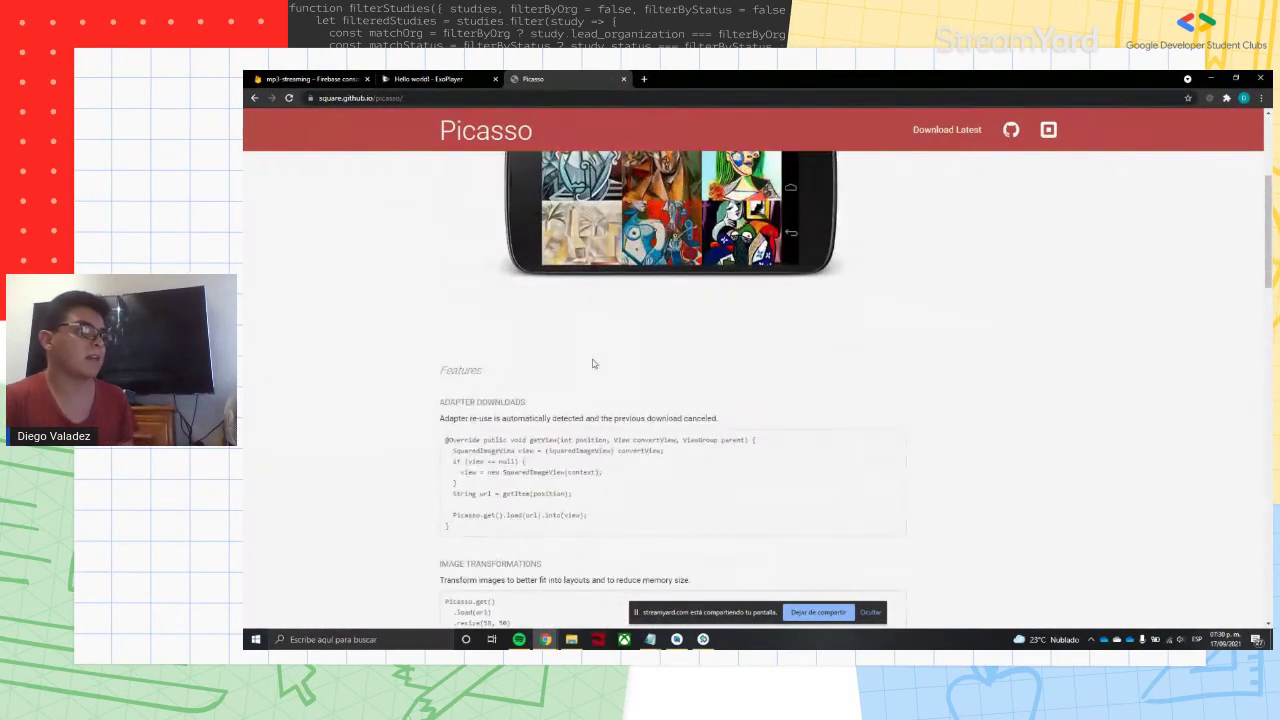
{"action": "scroll", "coordinate": [591, 383], "scroll_direction": "down", "scroll_amount": 5}
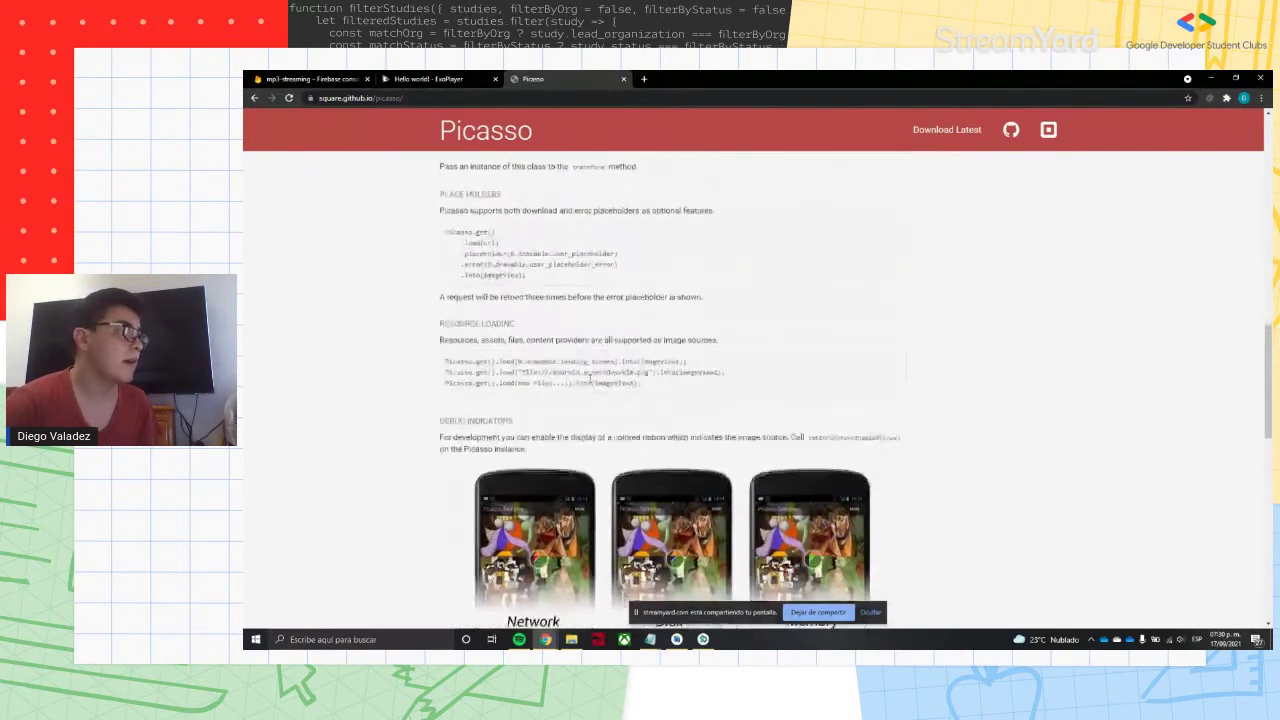
{"action": "scroll", "coordinate": [465, 273], "scroll_direction": "up", "scroll_amount": 2}
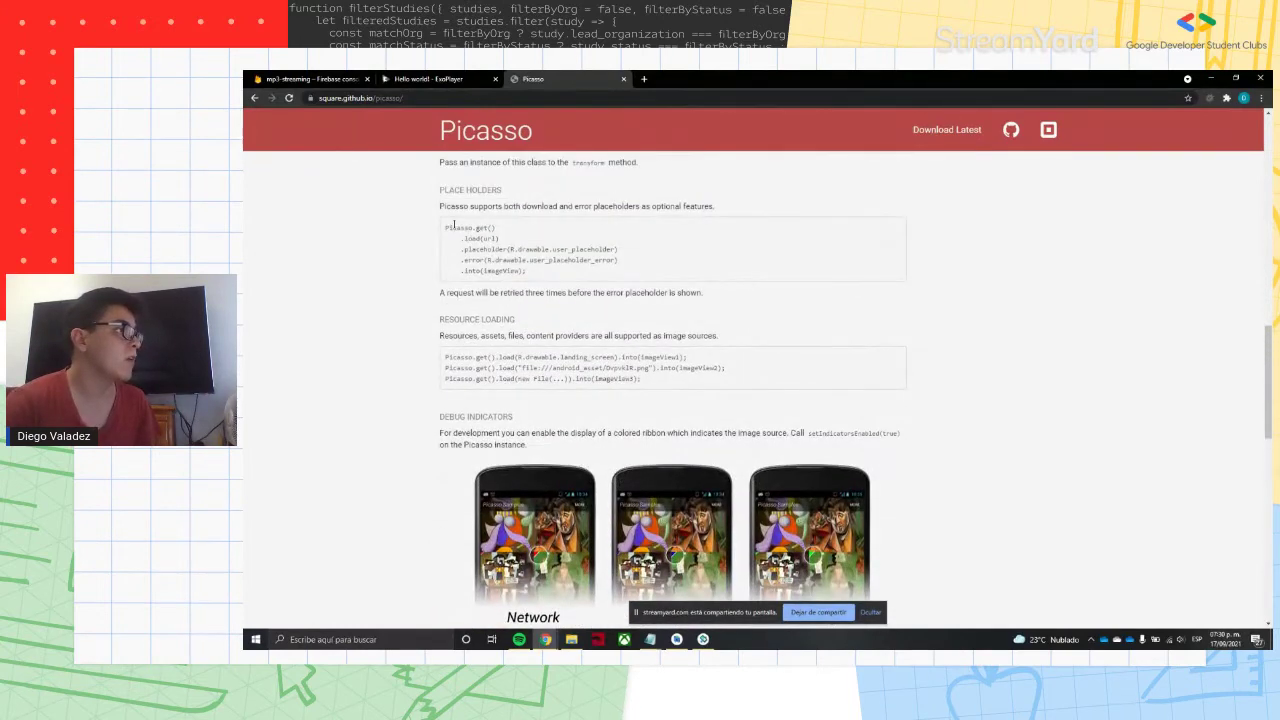
{"action": "scroll", "coordinate": [519, 257], "scroll_direction": "up", "scroll_amount": 2}
{"action": "left_click_drag", "start_coordinate": [445, 460], "coordinate": [643, 489]}
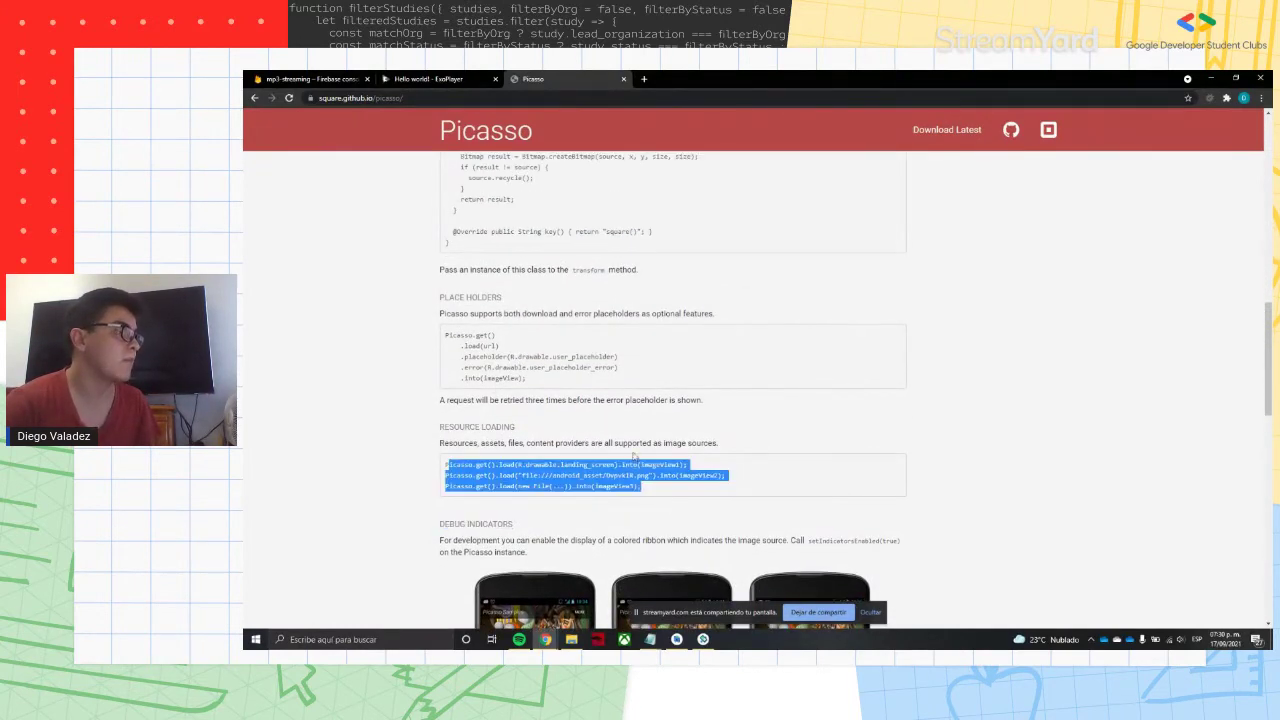
{"action": "scroll", "coordinate": [641, 386], "scroll_direction": "up", "scroll_amount": 4}
{"action": "left_click_drag", "start_coordinate": [641, 386], "coordinate": [446, 371]}
{"action": "left_click", "coordinate": [564, 258]}
{"action": "scroll", "coordinate": [564, 258], "scroll_direction": "up", "scroll_amount": 2}
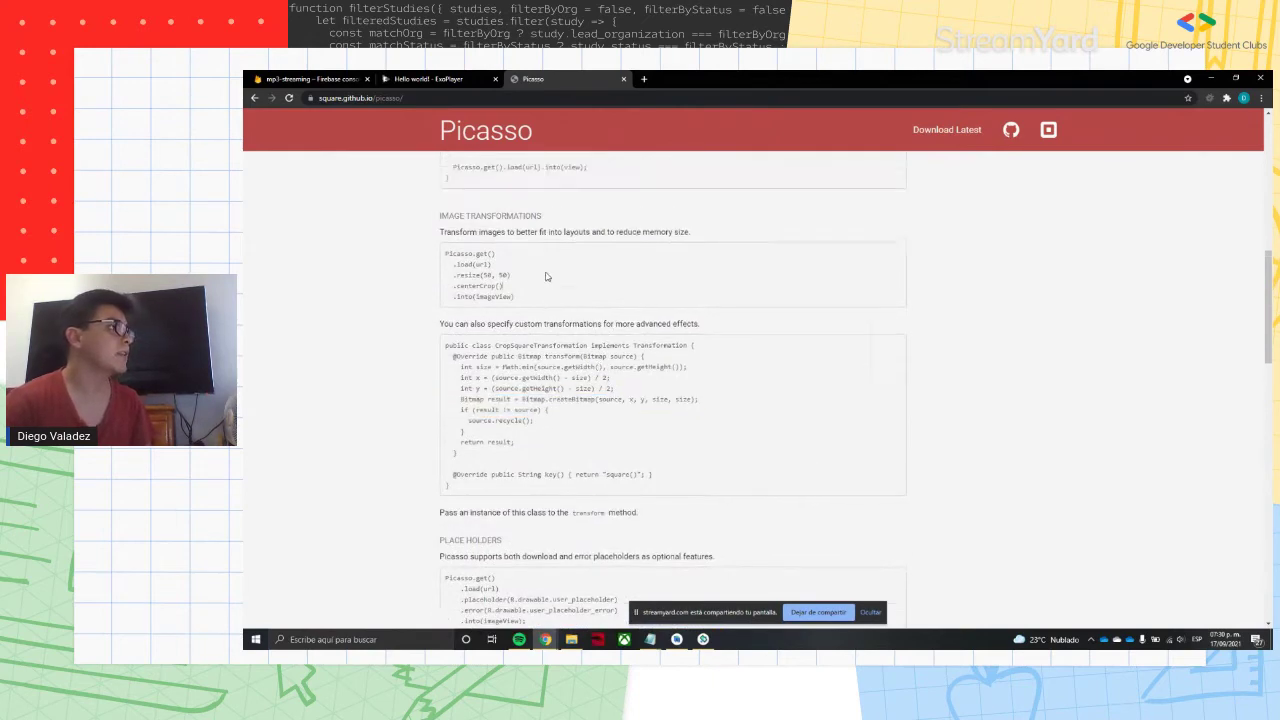
- Close the Picasso page and minimize the browser and Dependencias.txt windows to clear the desktop
{"action": "left_click", "coordinate": [625, 80]}
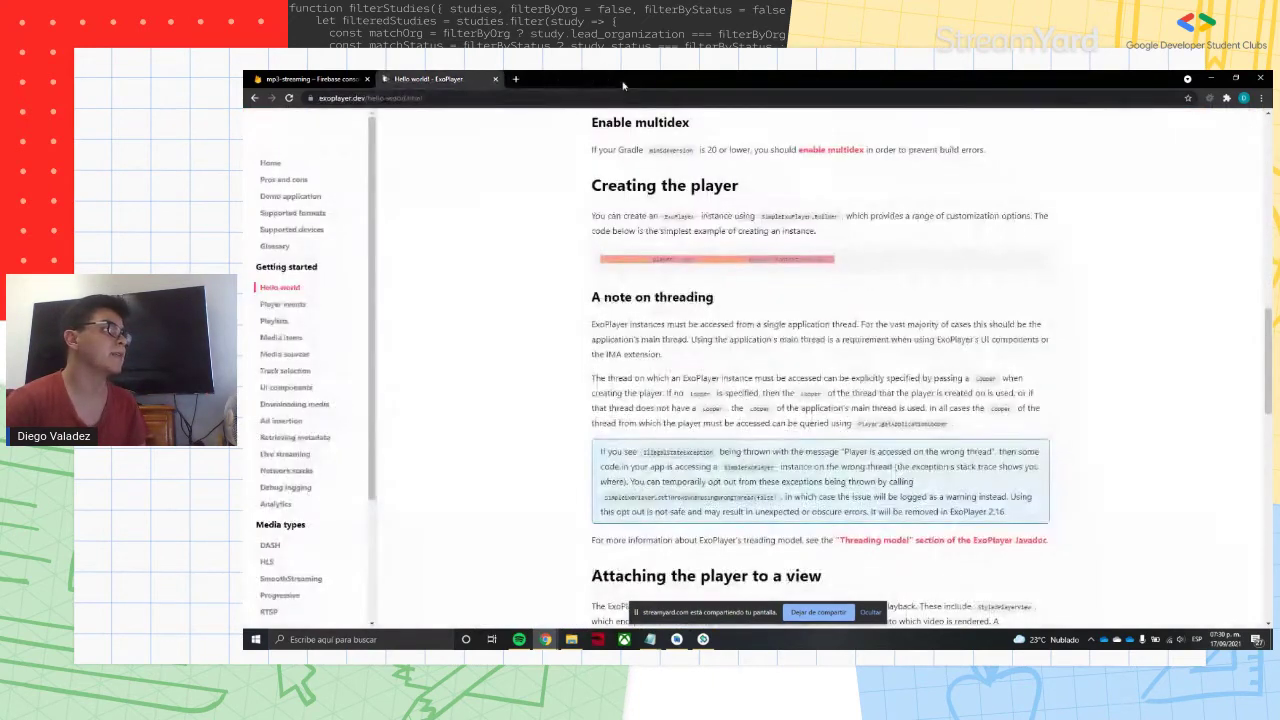
{"action": "left_click", "coordinate": [1211, 78]}
{"action": "left_click", "coordinate": [1061, 153]}
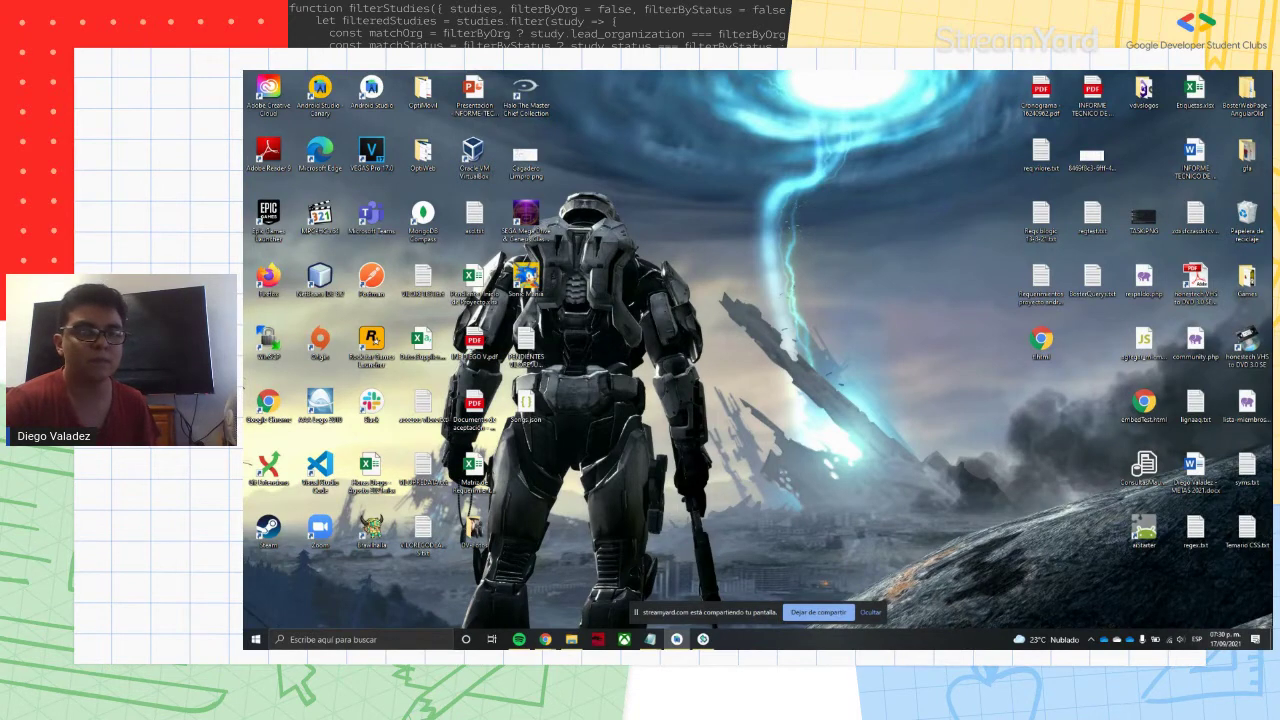
- Examine the phone and tablet project templates, including Basic, Bottom Navigation, Google Maps and Login Activity
{"action": "left_click_drag", "start_coordinate": [791, 147], "coordinate": [747, 176]}
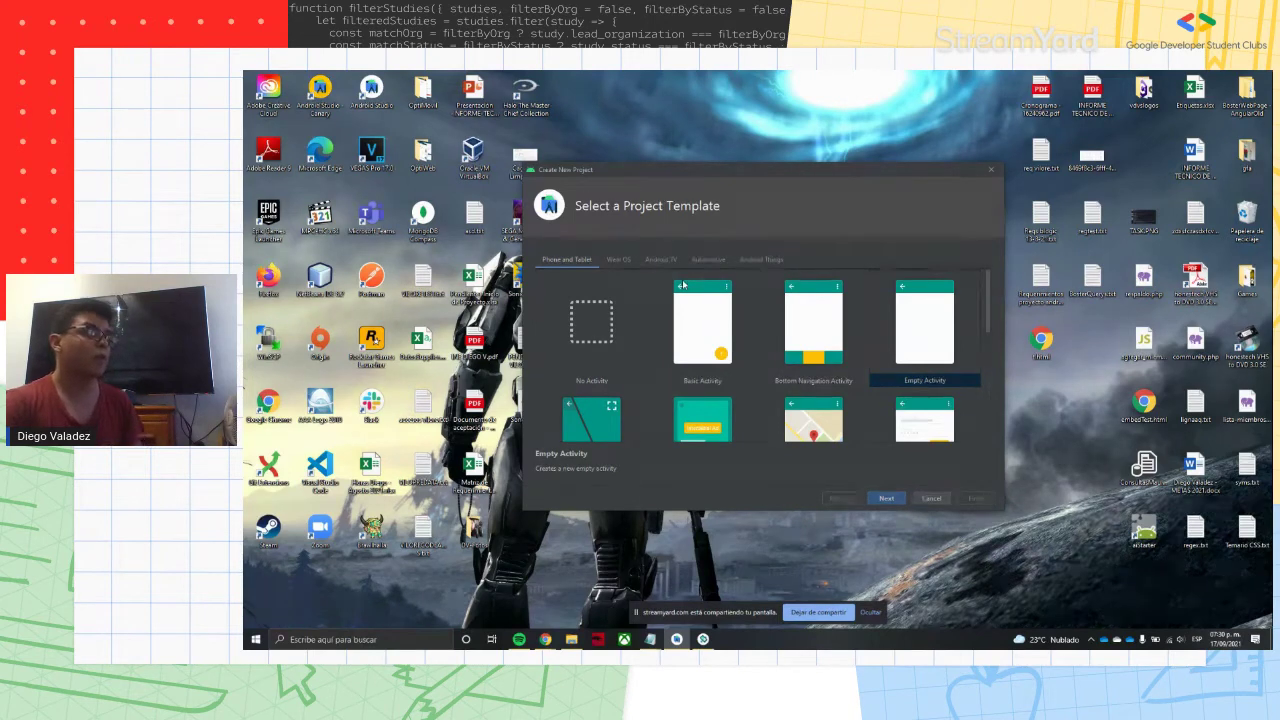
{"action": "left_click", "coordinate": [816, 348]}
{"action": "left_click", "coordinate": [926, 348]}
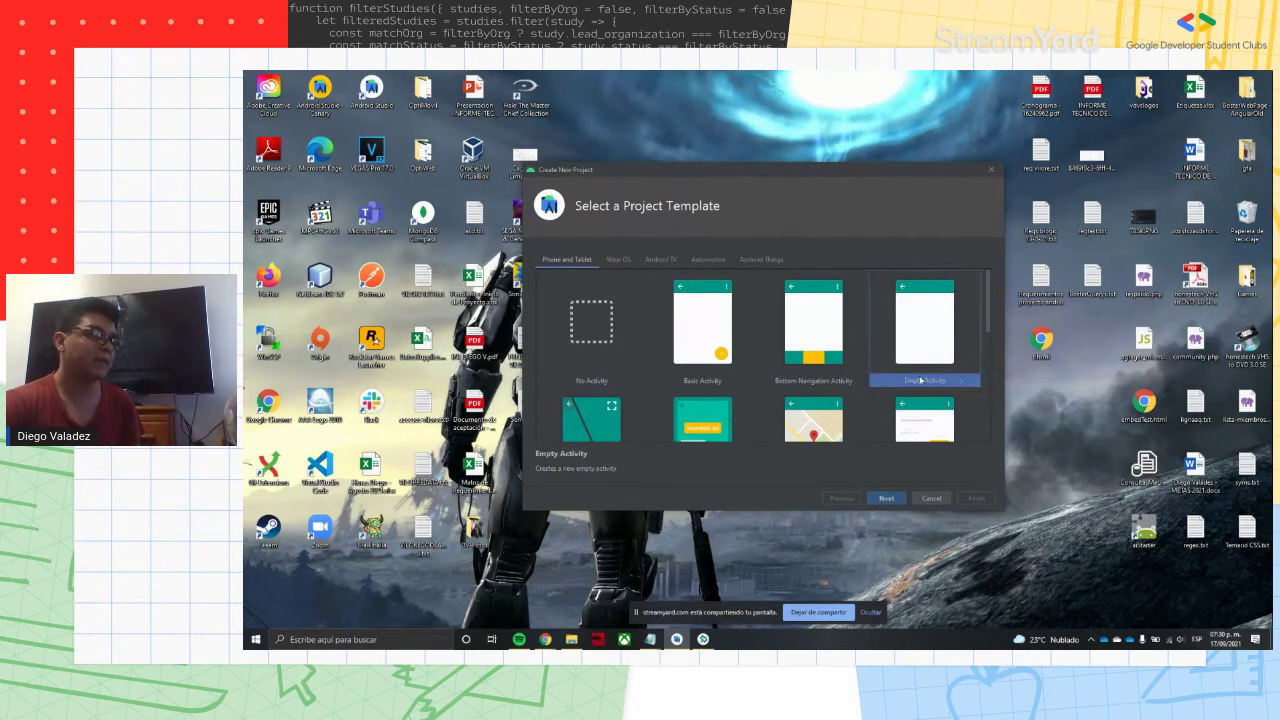
{"action": "scroll", "coordinate": [897, 352], "scroll_direction": "down", "scroll_amount": 5}
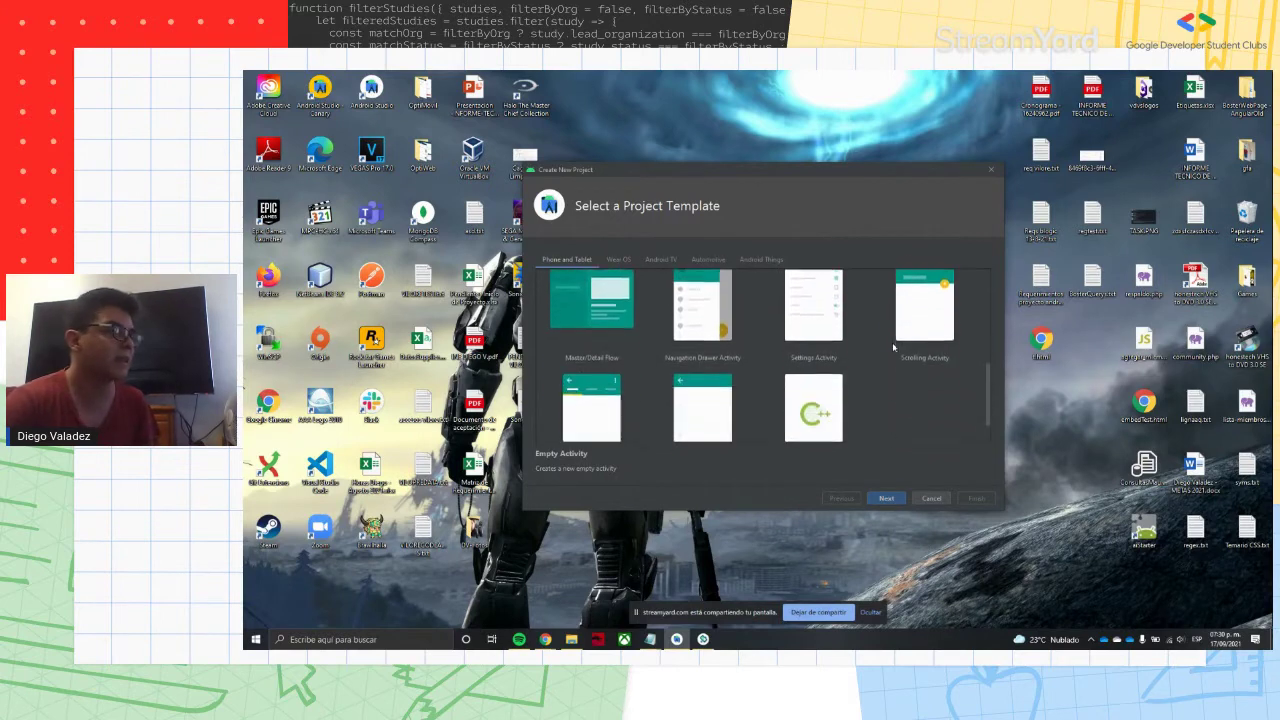
{"action": "scroll", "coordinate": [859, 371], "scroll_direction": "up", "scroll_amount": 5}
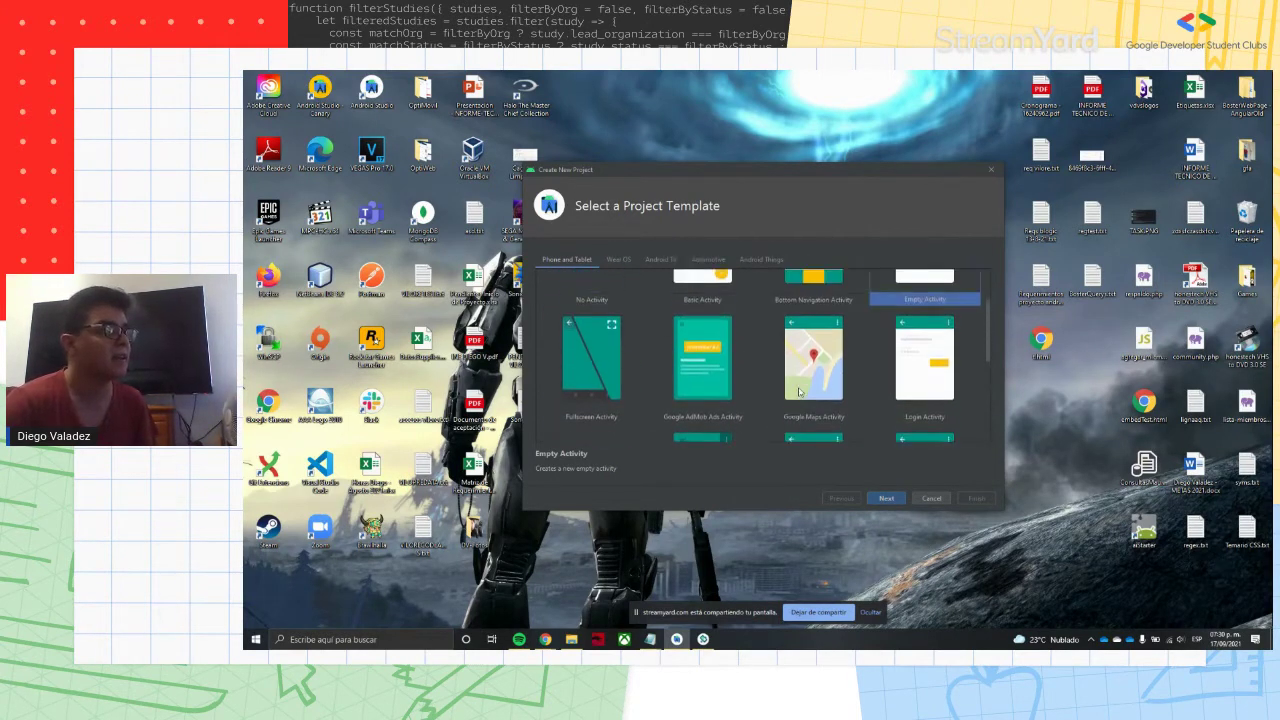
{"action": "left_click", "coordinate": [806, 395]}
{"action": "scroll", "coordinate": [820, 385], "scroll_direction": "down", "scroll_amount": 1}
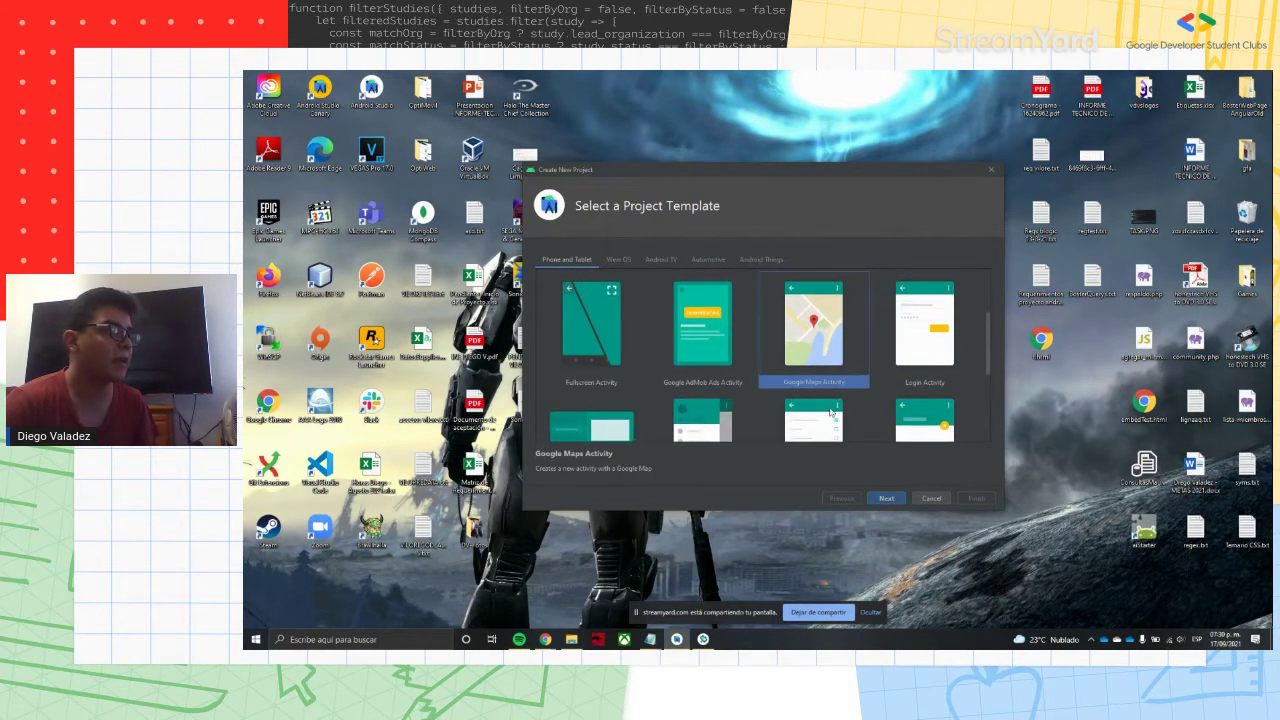
{"action": "scroll", "coordinate": [830, 414], "scroll_direction": "up", "scroll_amount": 2}
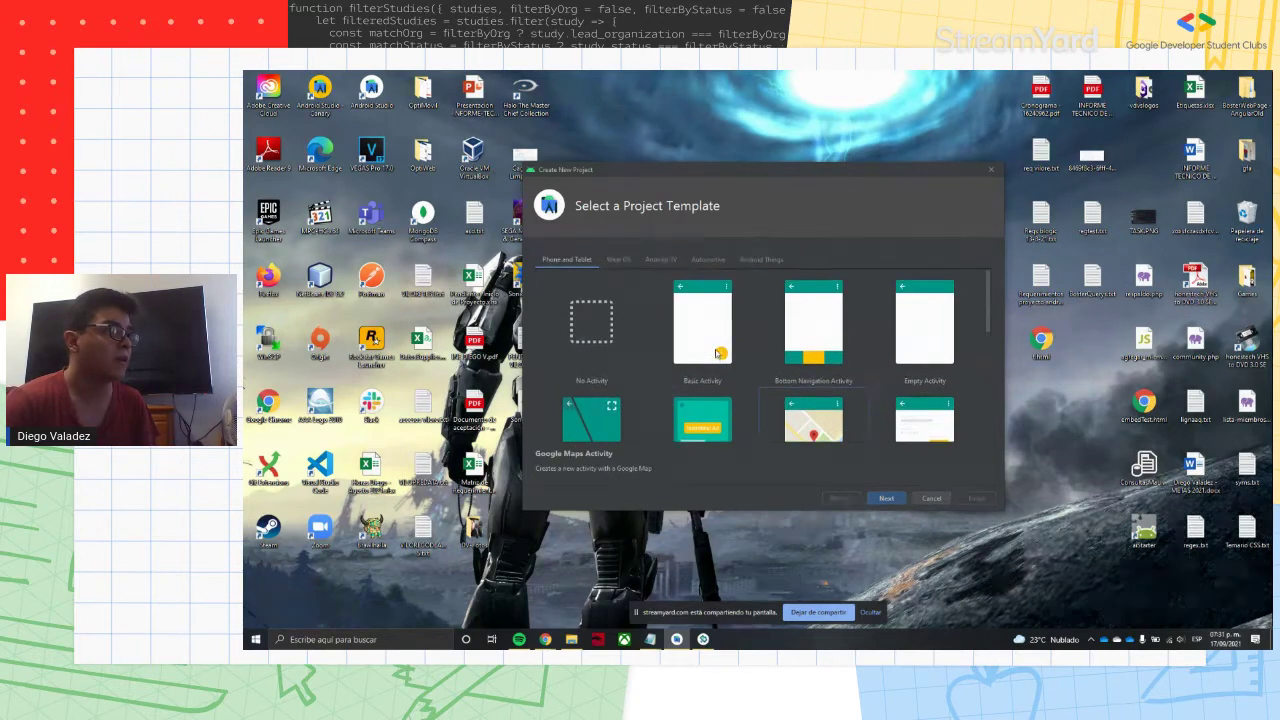
{"action": "left_click", "coordinate": [716, 366]}
{"action": "left_click", "coordinate": [818, 355]}
{"action": "scroll", "coordinate": [820, 360], "scroll_direction": "down", "scroll_amount": 1}
{"action": "scroll", "coordinate": [830, 362], "scroll_direction": "up", "scroll_amount": 1}
{"action": "scroll", "coordinate": [860, 365], "scroll_direction": "down", "scroll_amount": 1}
{"action": "scroll", "coordinate": [875, 363], "scroll_direction": "down", "scroll_amount": 1}
{"action": "left_click", "coordinate": [879, 354]}
{"action": "scroll", "coordinate": [850, 380], "scroll_direction": "down", "scroll_amount": 2}
{"action": "scroll", "coordinate": [812, 398], "scroll_direction": "up", "scroll_amount": 3}
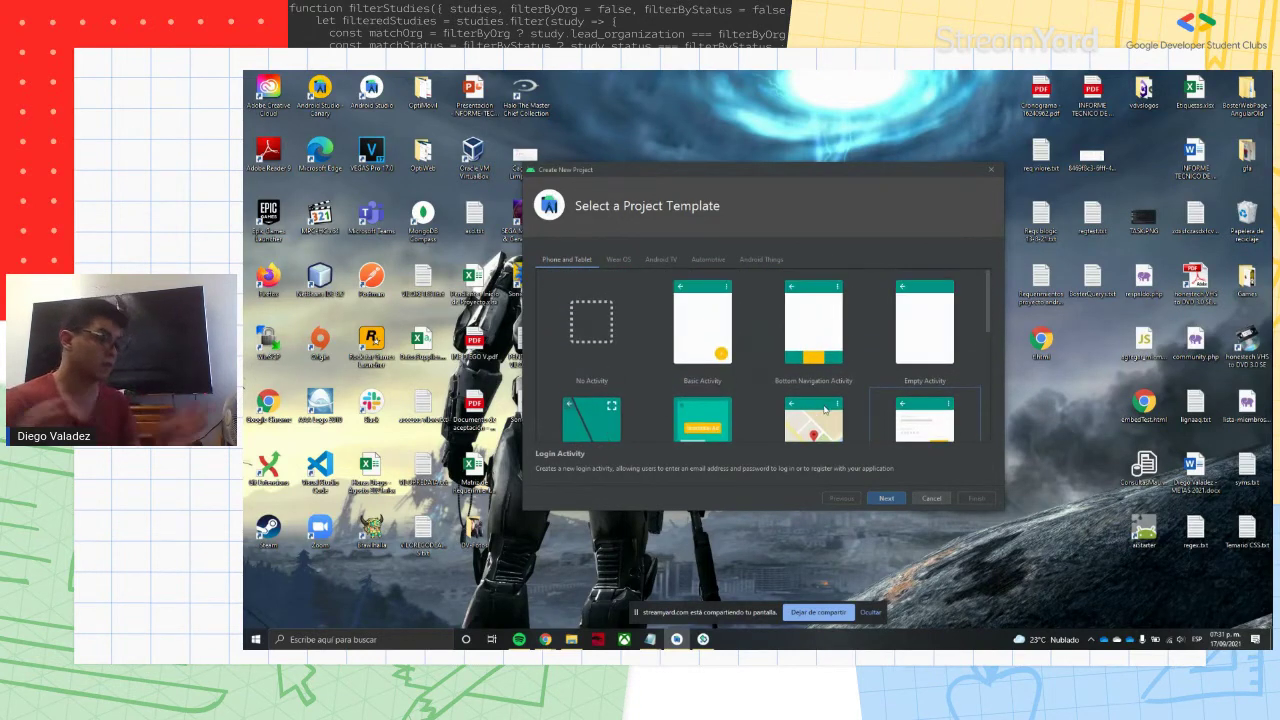
- Choose the Empty Activity template and name the new project StreamingAppMp3
{"action": "left_click", "coordinate": [922, 335]}
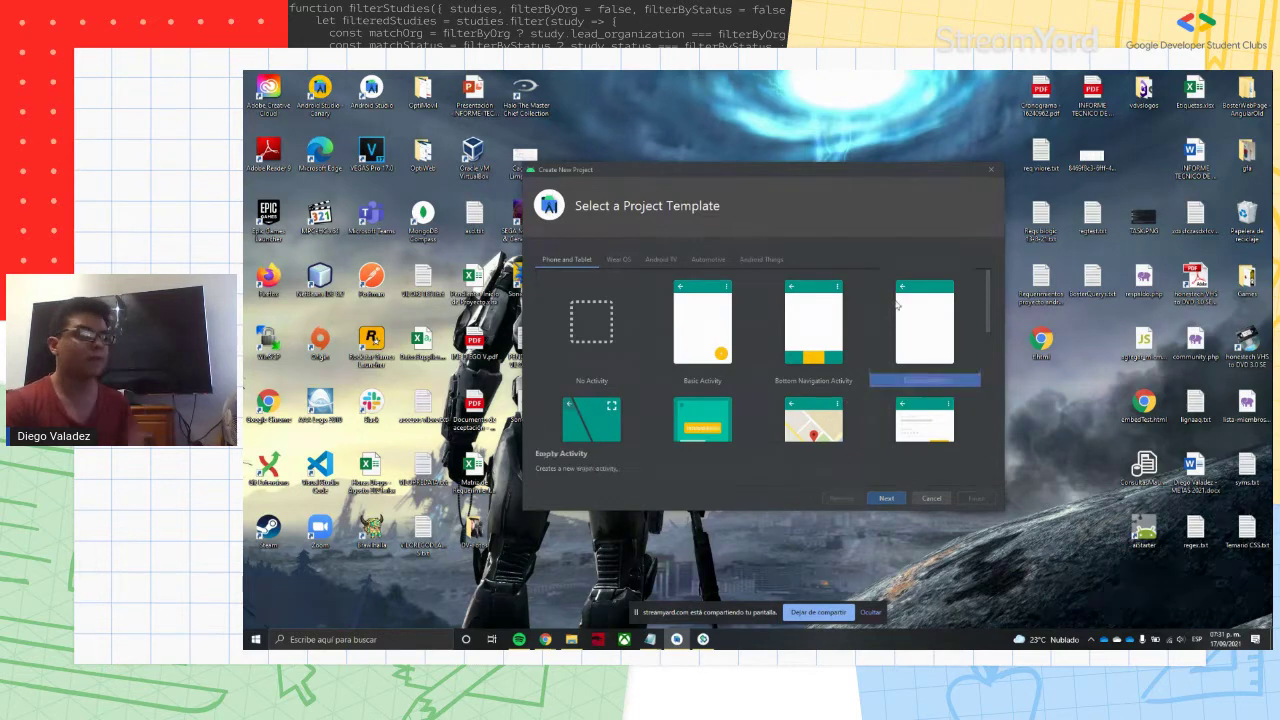
{"action": "left_click", "coordinate": [887, 499]}
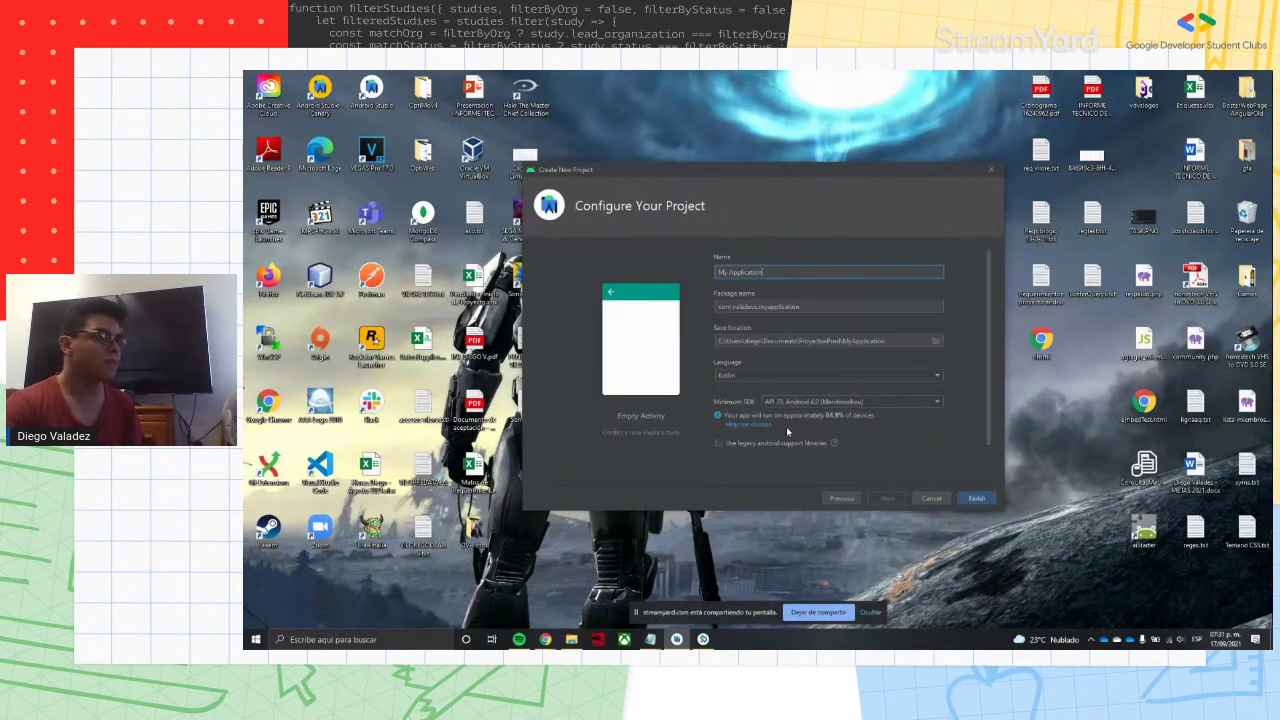
{"action": "triple_click", "coordinate": [752, 273]}
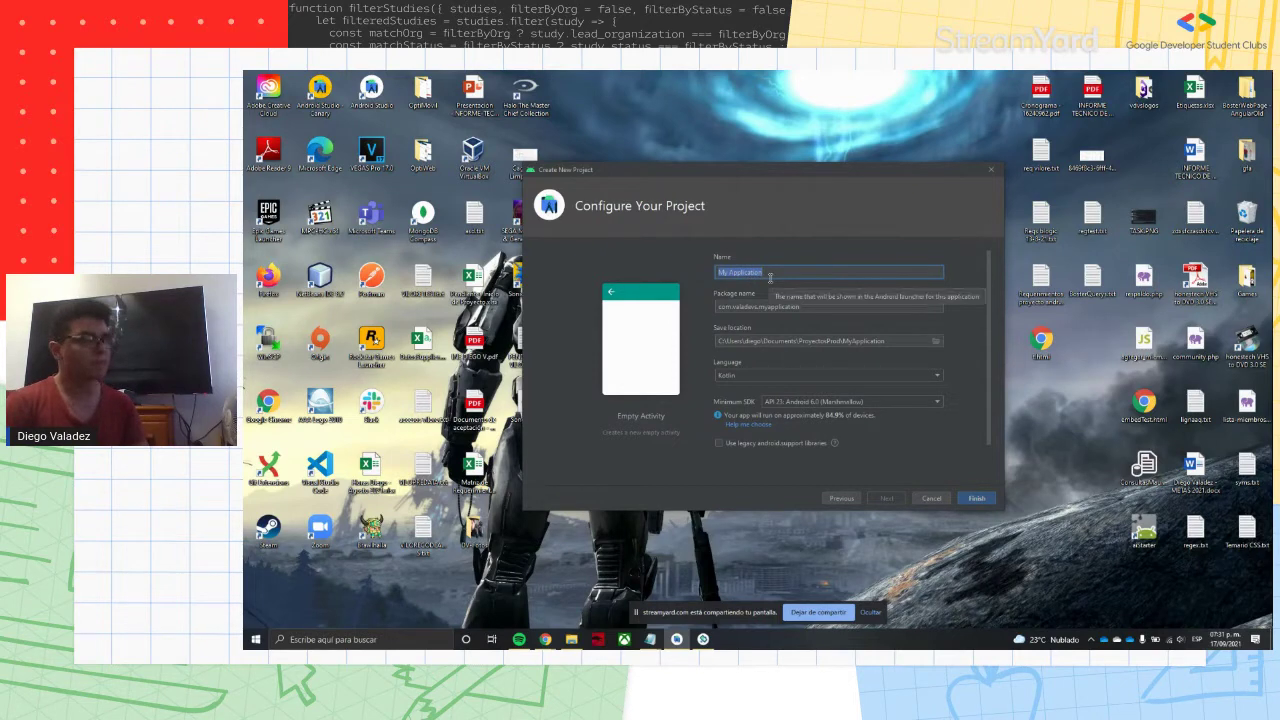
{"action": "type", "text": "Strea"}
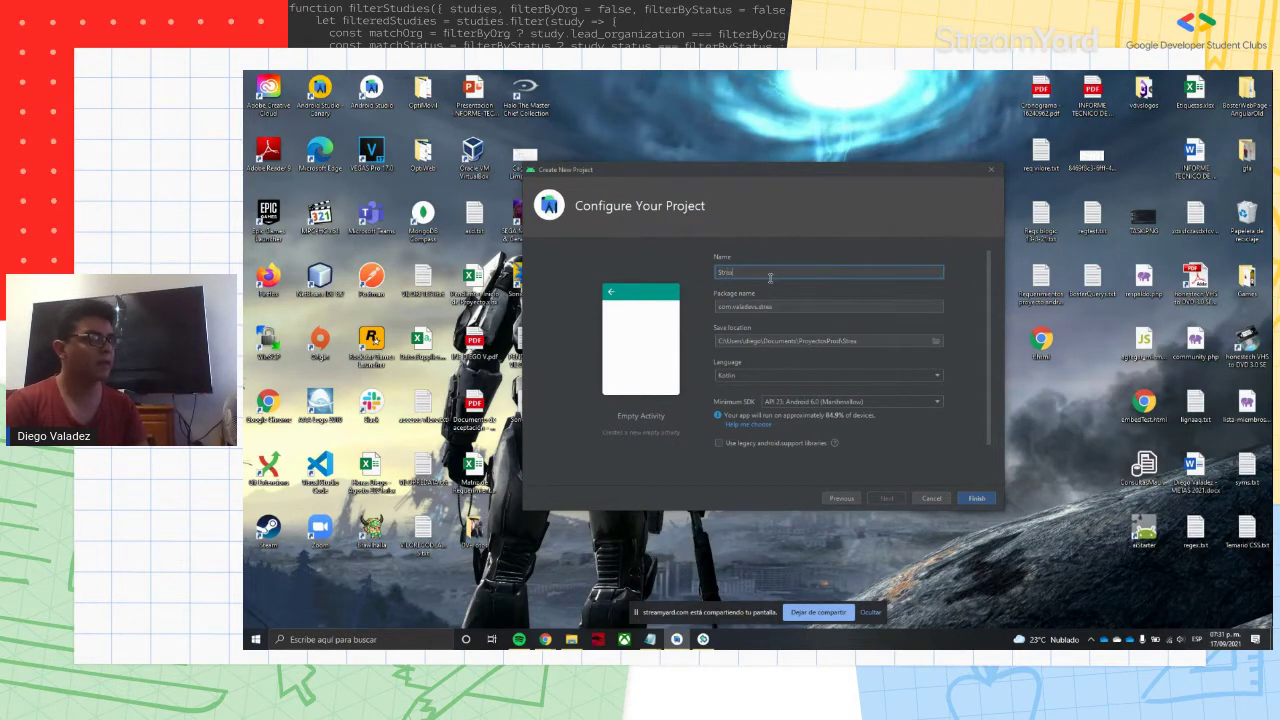
{"action": "type", "text": "mingAppMp3"}
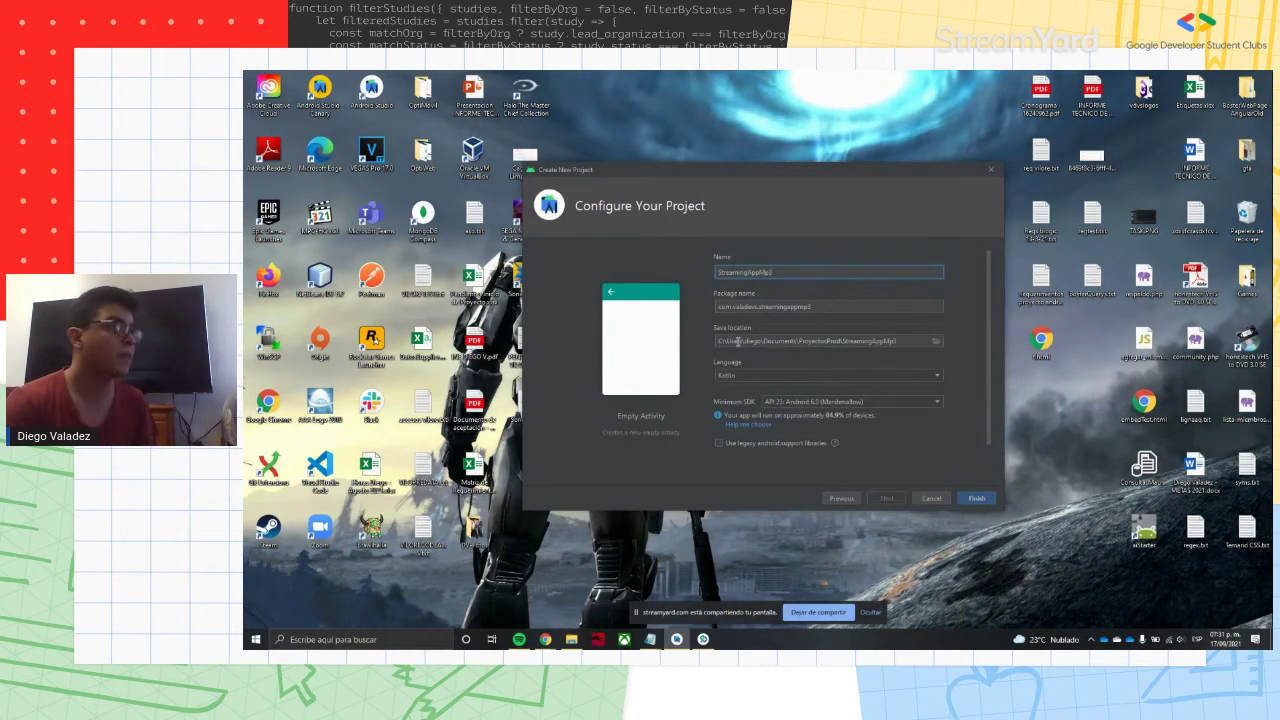
- Inspect the domain and application-name segments of the project's package name
{"action": "left_click", "coordinate": [746, 307]}
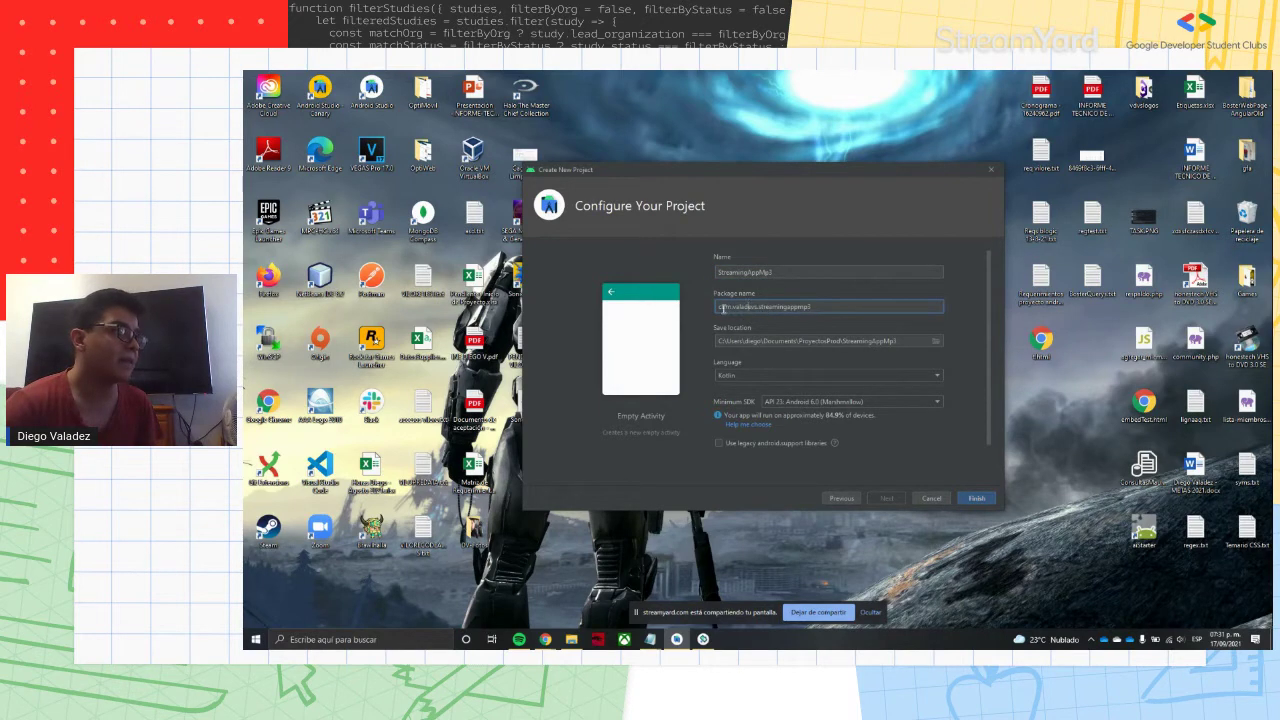
{"action": "left_click_drag", "start_coordinate": [720, 308], "coordinate": [770, 309]}
{"action": "left_click", "coordinate": [765, 310]}
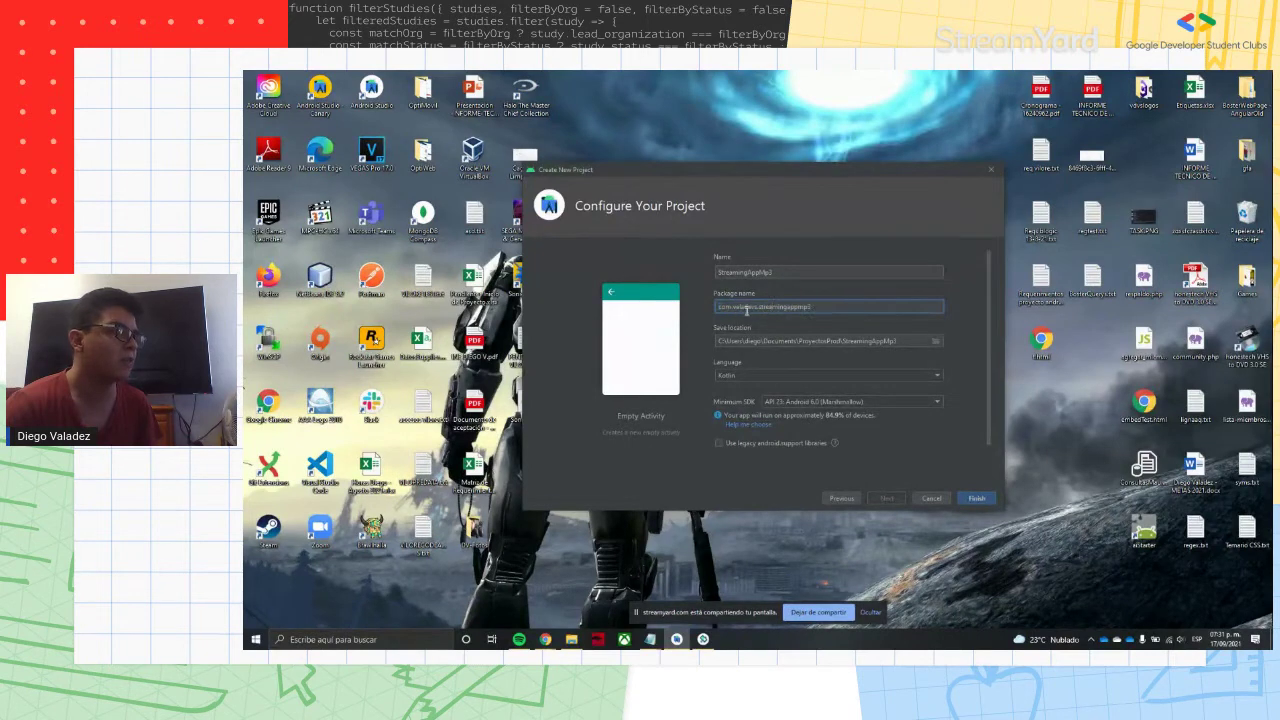
{"action": "double_click", "coordinate": [746, 307]}
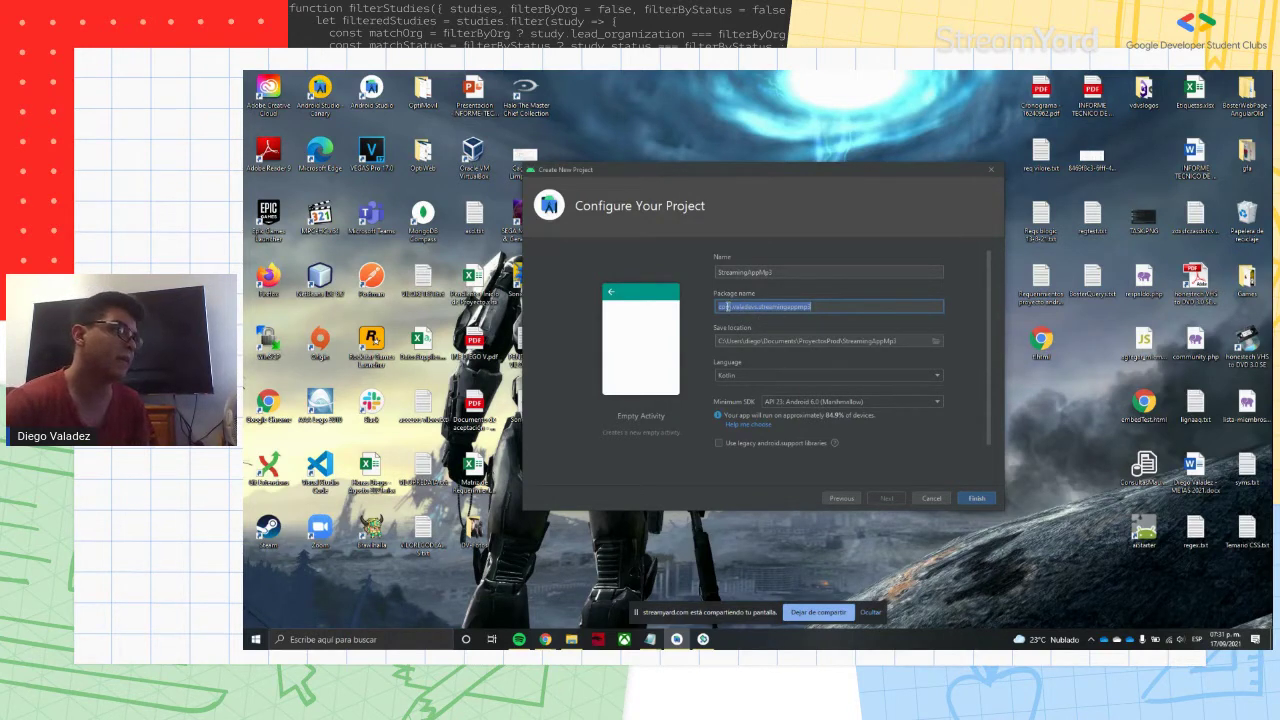
{"action": "left_click", "coordinate": [727, 307]}
{"action": "left_click_drag", "start_coordinate": [769, 308], "coordinate": [826, 311]}
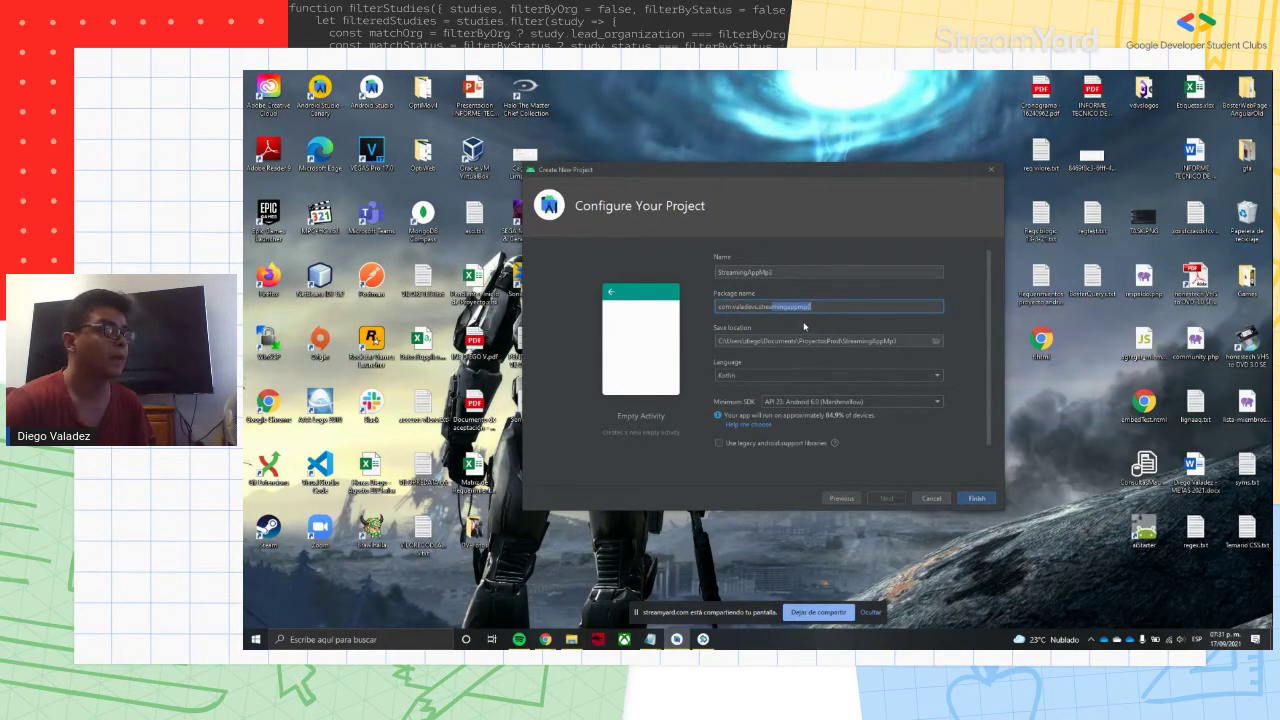
- Select Kotlin as the project language and check the Android API version distribution for API 23 (Marshmallow)
{"action": "left_click", "coordinate": [752, 376]}
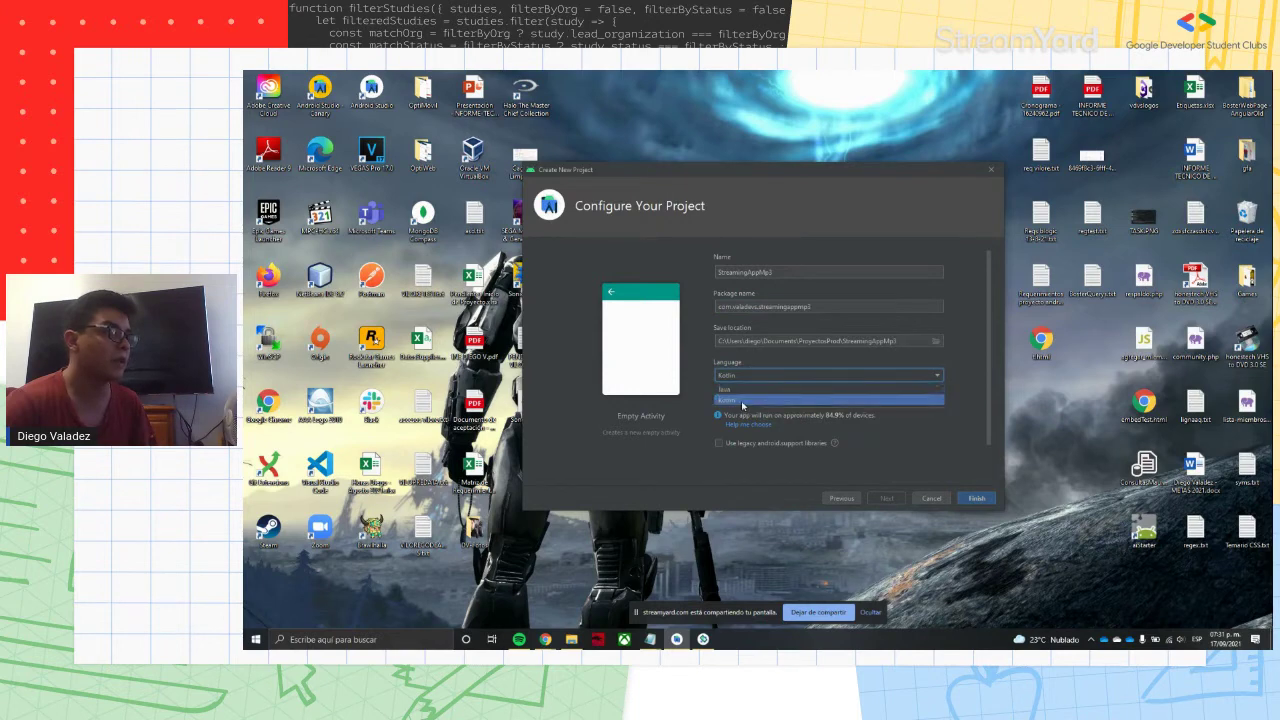
{"action": "left_click", "coordinate": [740, 401]}
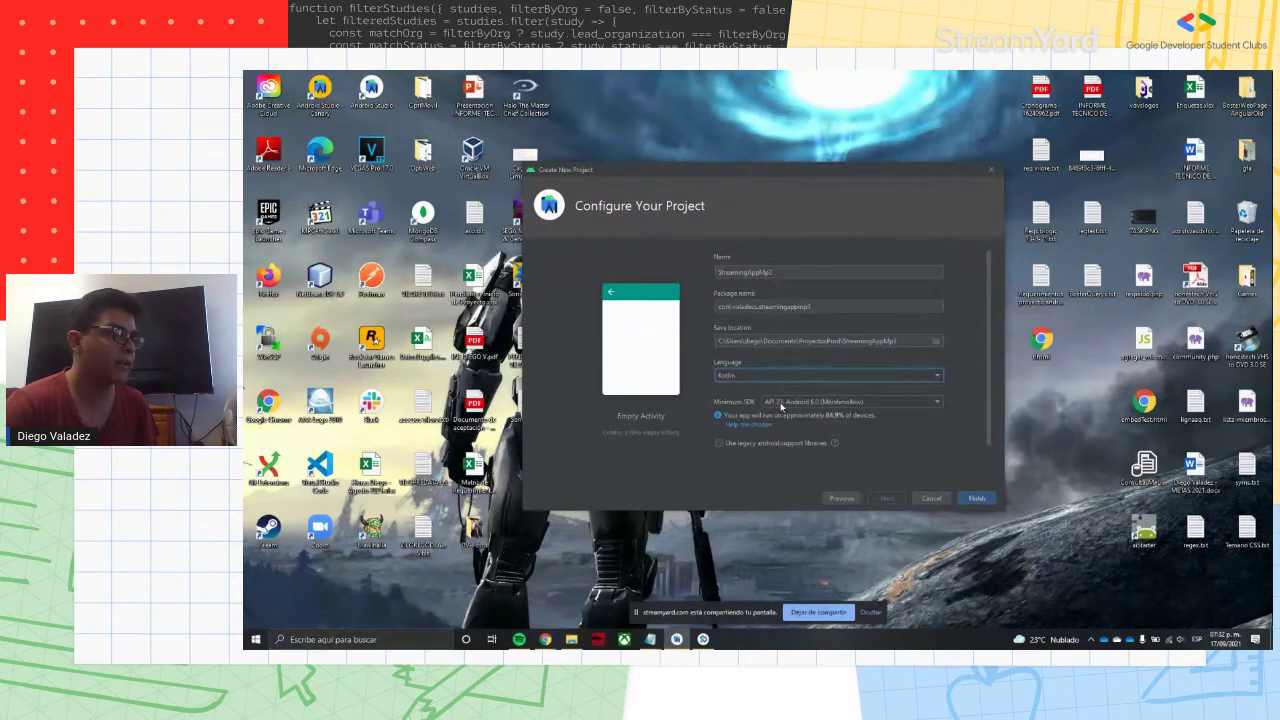
{"action": "left_click", "coordinate": [782, 404]}
{"action": "left_click", "coordinate": [817, 404]}
{"action": "left_click", "coordinate": [817, 404]}
{"action": "left_click", "coordinate": [817, 404]}
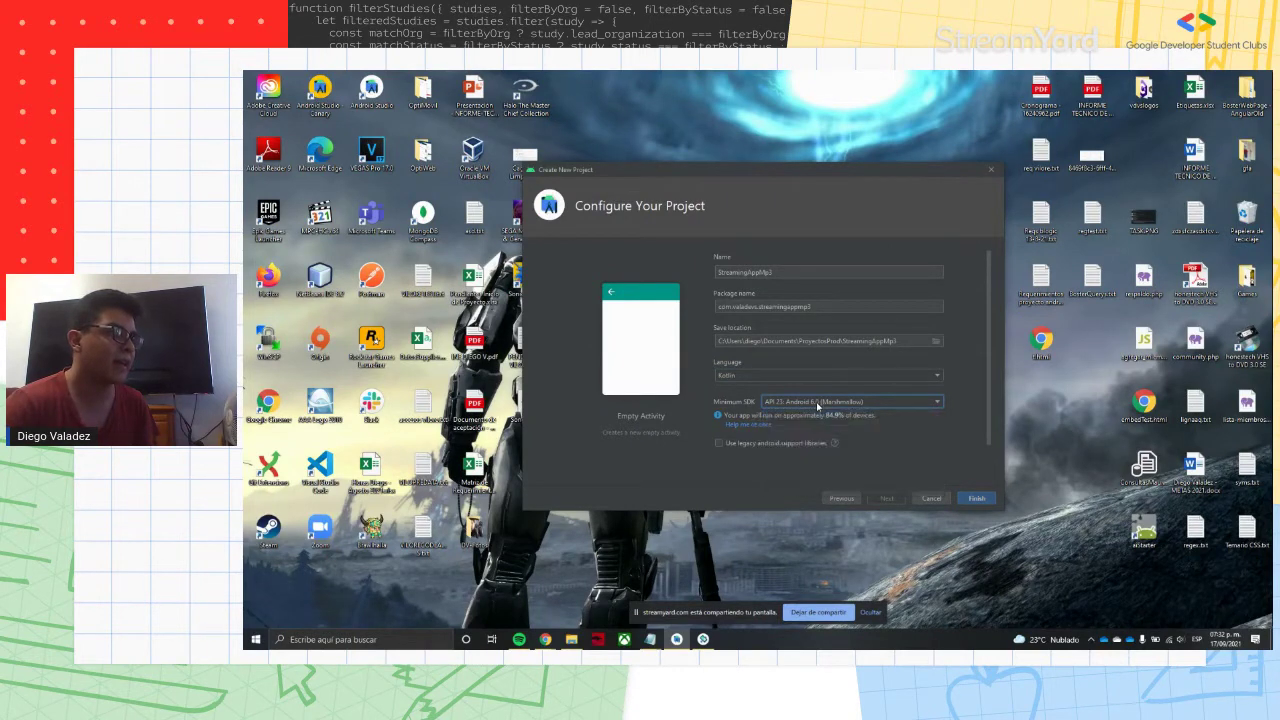
{"action": "left_click", "coordinate": [748, 426]}
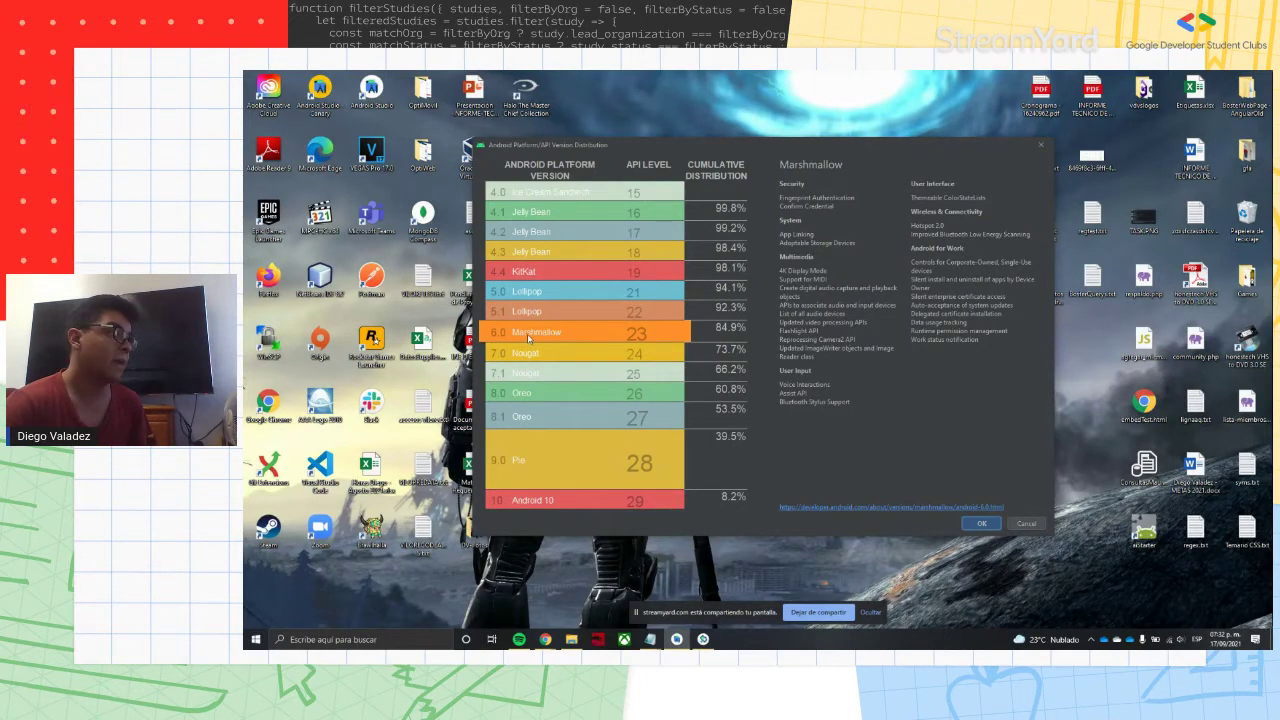
{"action": "left_click", "coordinate": [1041, 146]}
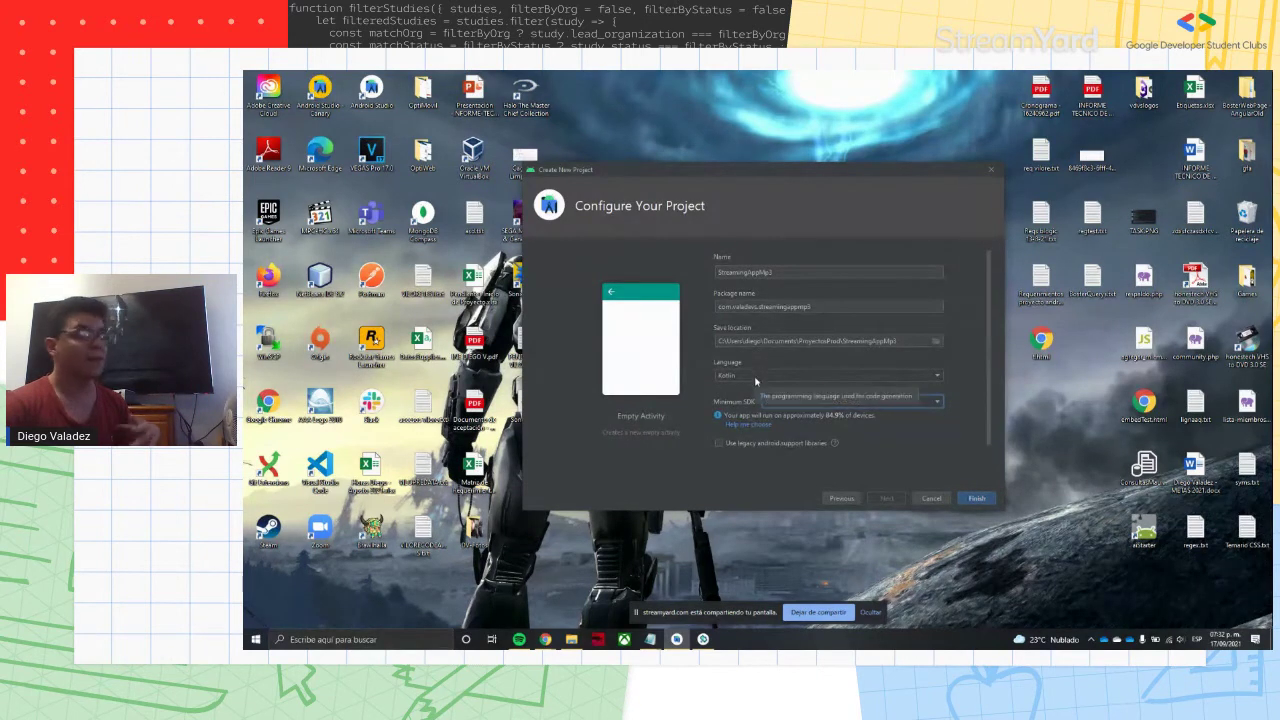
- Leave the legacy android.support libraries option off and finish creating the project
{"action": "left_click", "coordinate": [719, 443]}
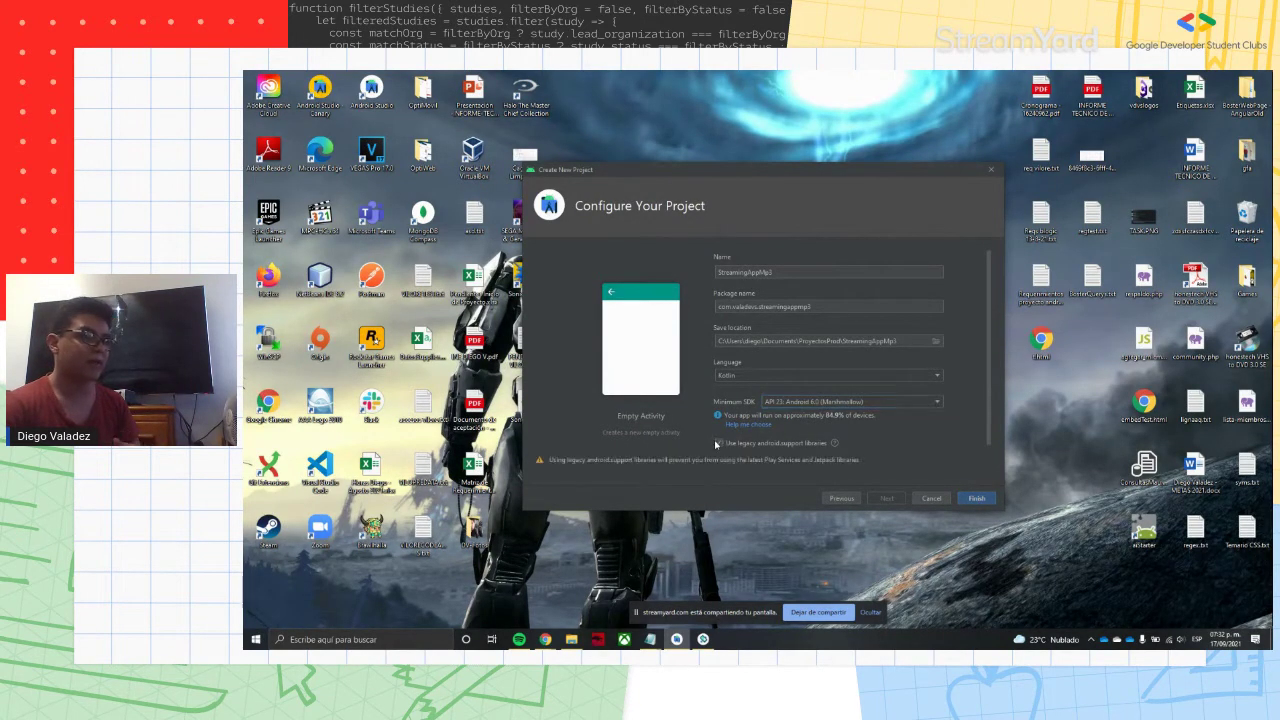
{"action": "left_click", "coordinate": [718, 443]}
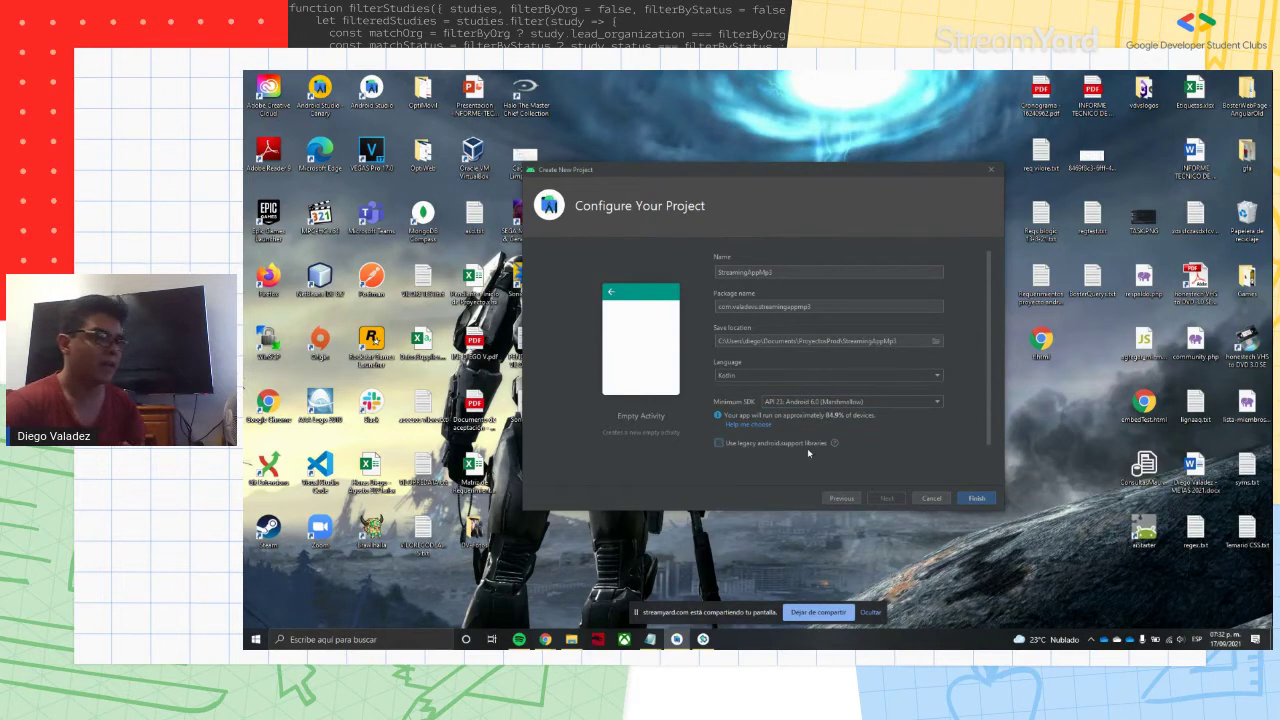
{"action": "left_click", "coordinate": [989, 500]}
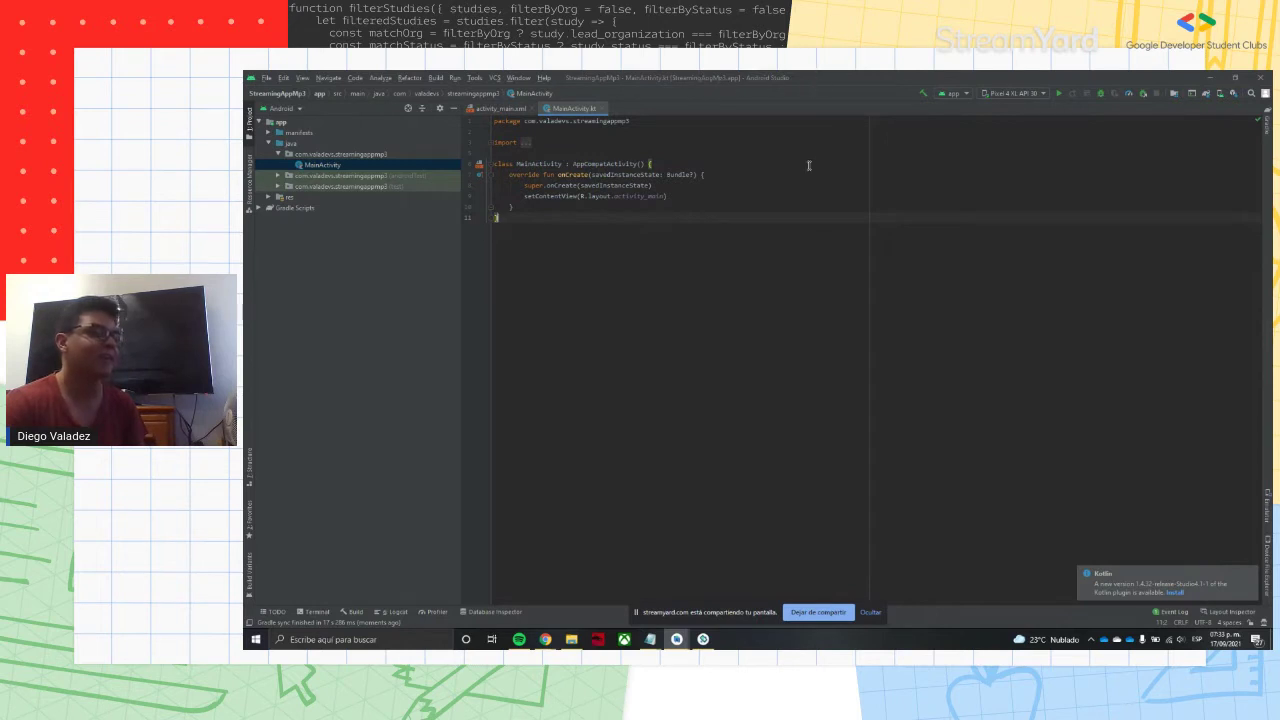
- Examine the super.onCreate and setContentView lines of the generated MainActivity code
{"action": "triple_click", "coordinate": [720, 206]}
{"action": "triple_click", "coordinate": [719, 200]}
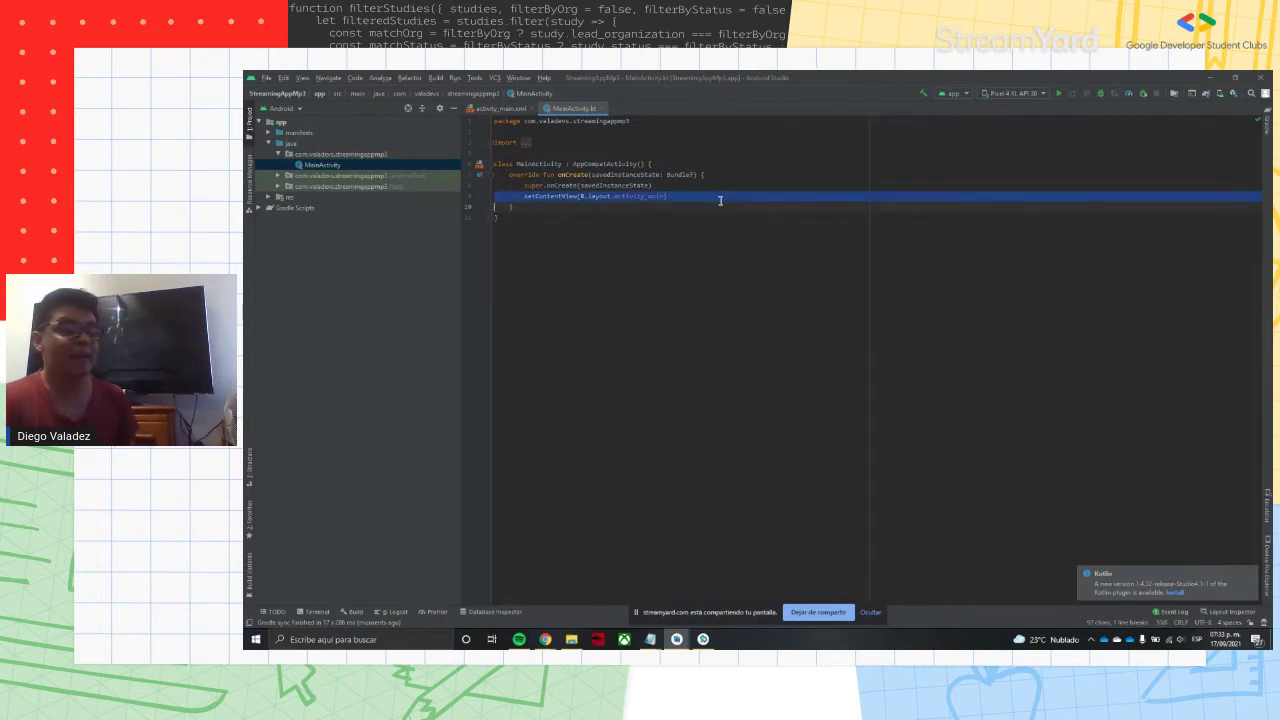
{"action": "triple_click", "coordinate": [681, 185]}
{"action": "left_click", "coordinate": [970, 217]}
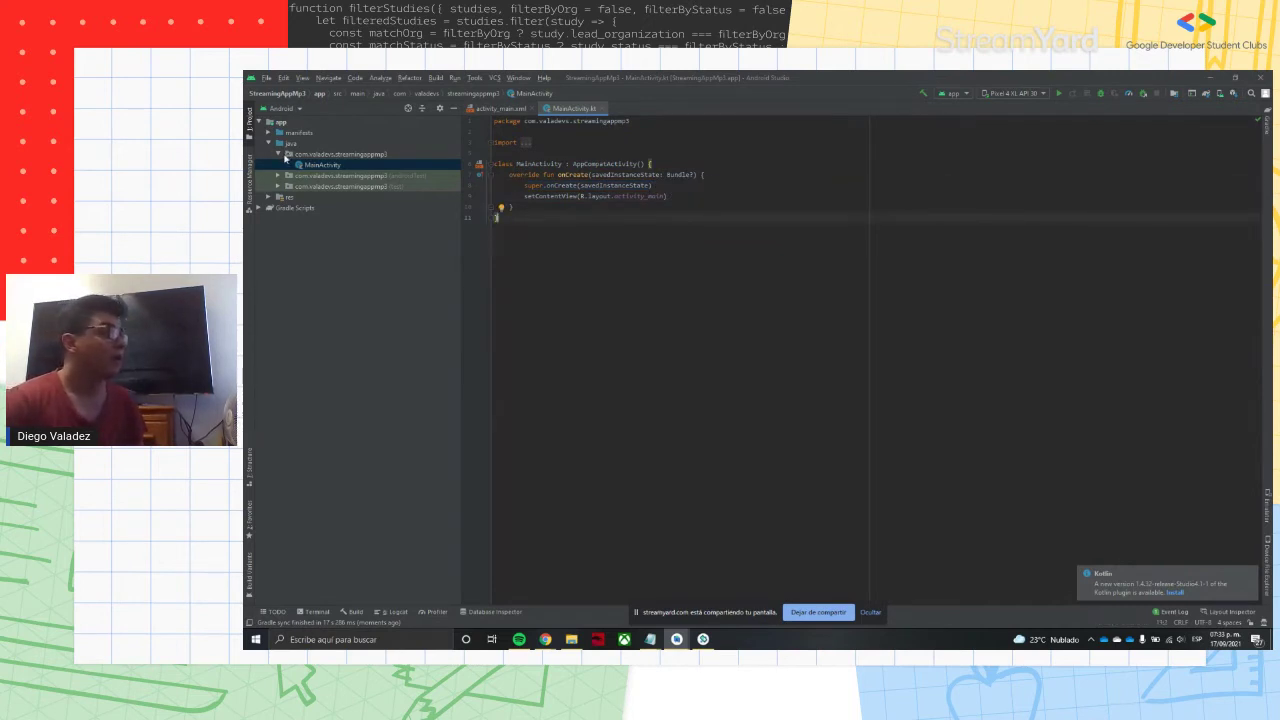
- Explore the project structure, expanding the java folder's main package and the res folder and checking the available project views
{"action": "double_click", "coordinate": [286, 156]}
{"action": "left_click", "coordinate": [270, 145]}
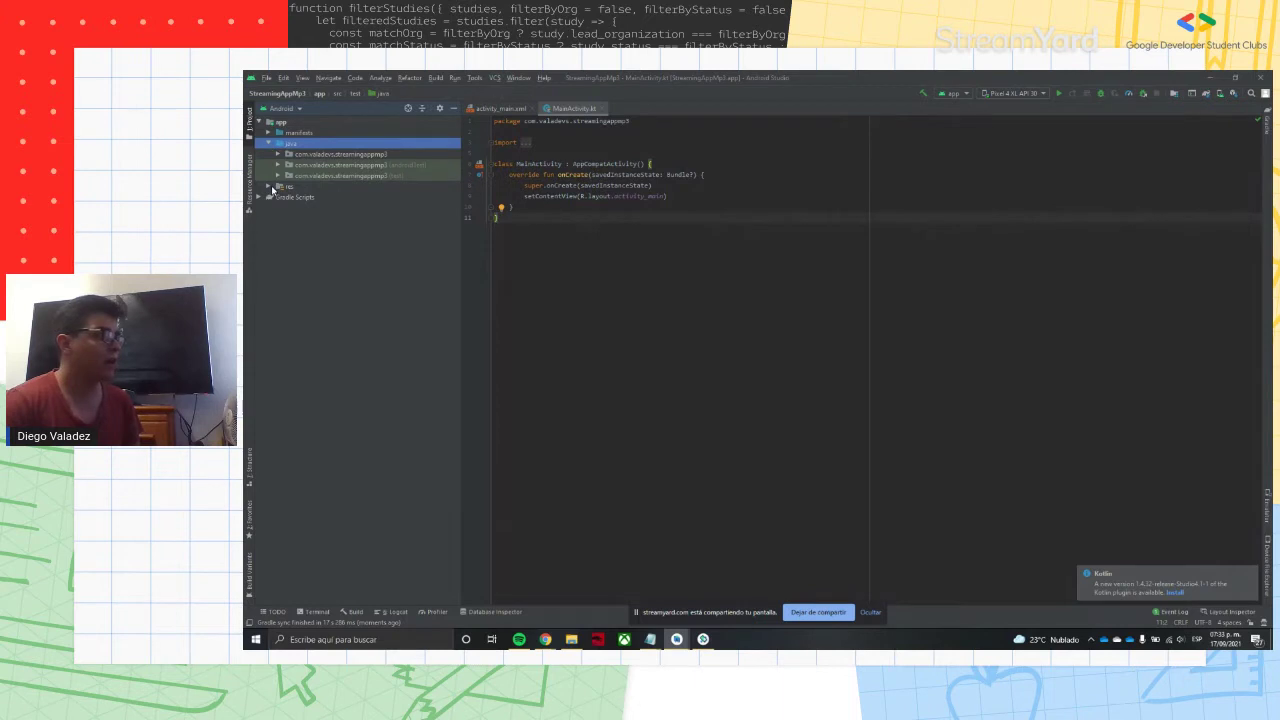
{"action": "left_click", "coordinate": [272, 188]}
{"action": "left_click", "coordinate": [274, 145]}
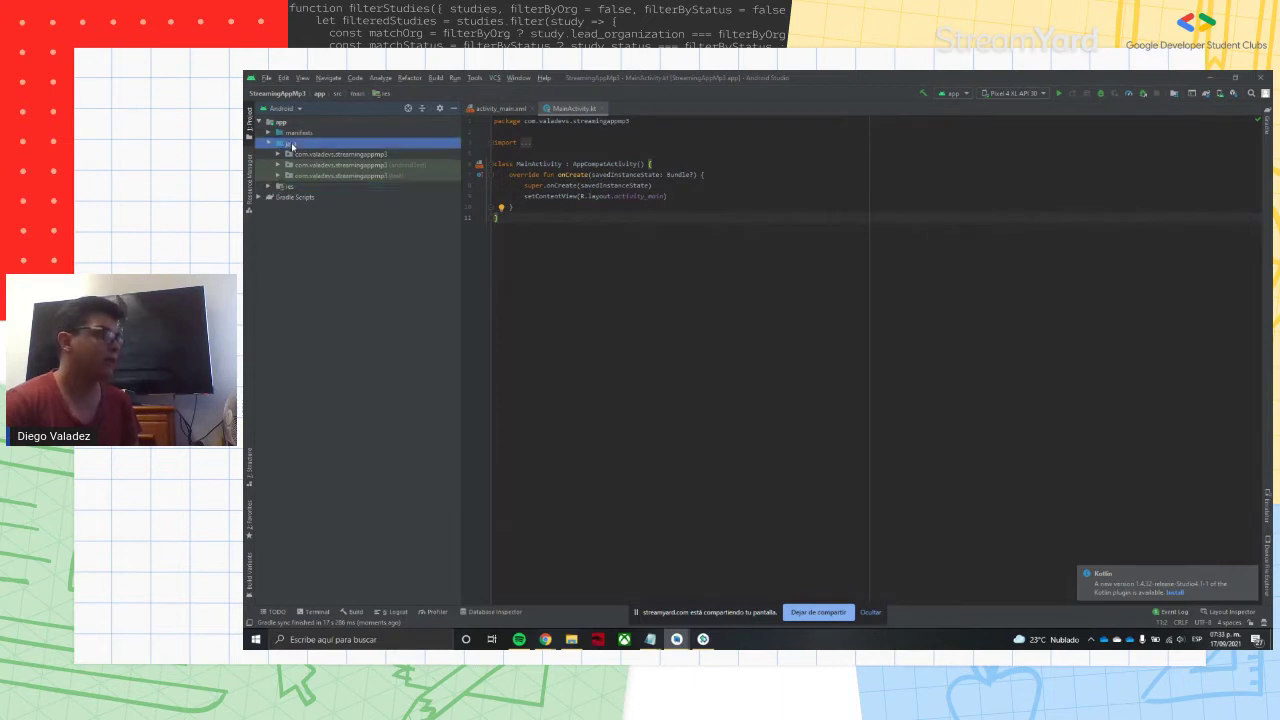
{"action": "left_click", "coordinate": [272, 145]}
{"action": "left_click", "coordinate": [272, 145]}
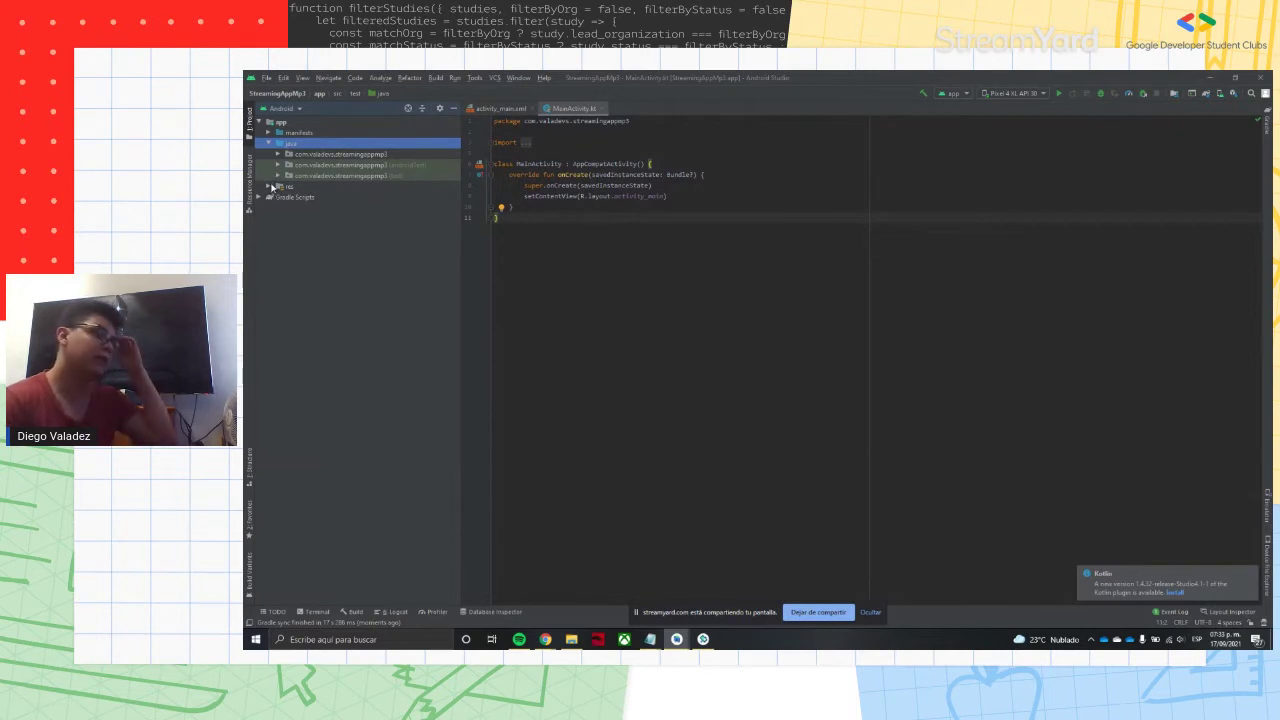
{"action": "left_click", "coordinate": [270, 187]}
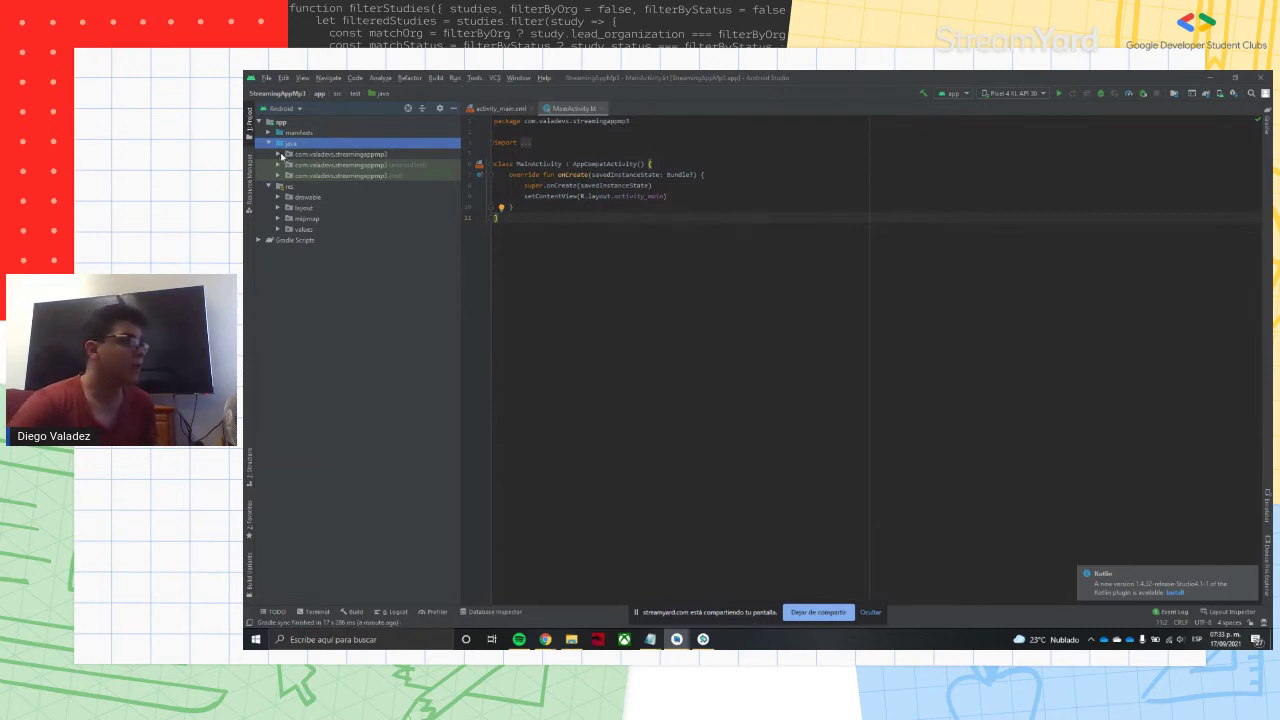
{"action": "left_click", "coordinate": [280, 155]}
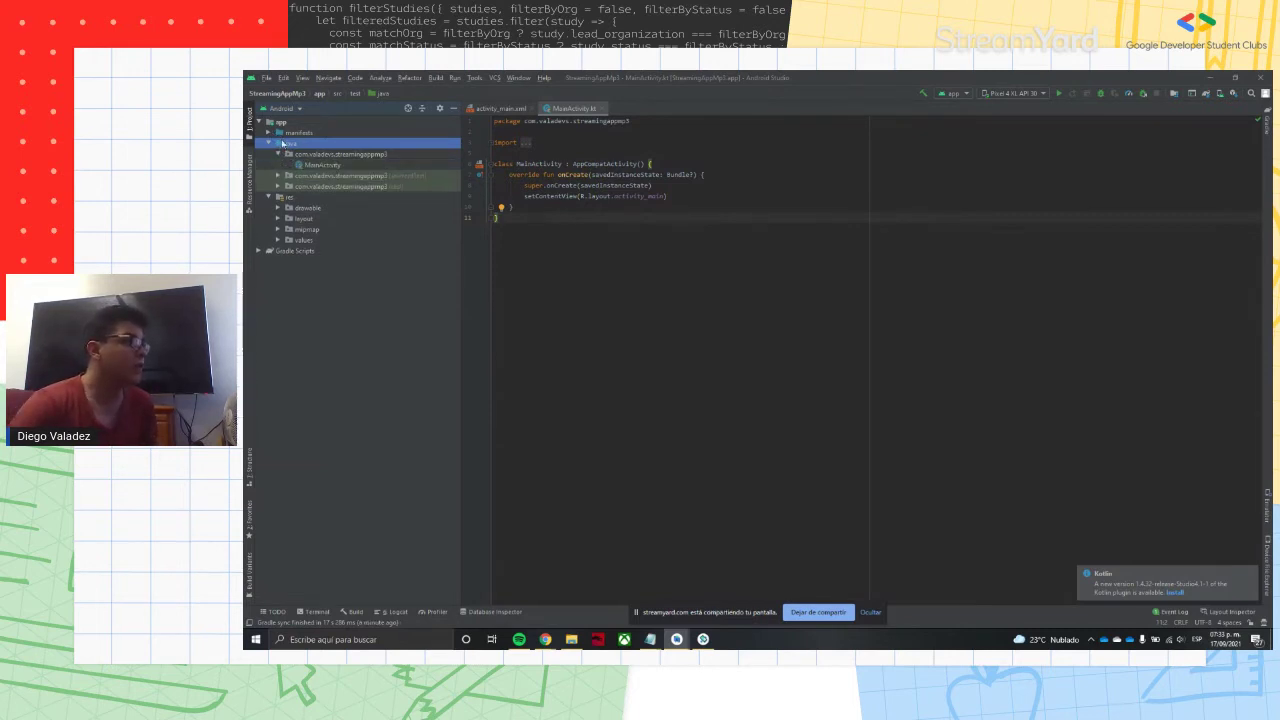
{"action": "left_click", "coordinate": [293, 113]}
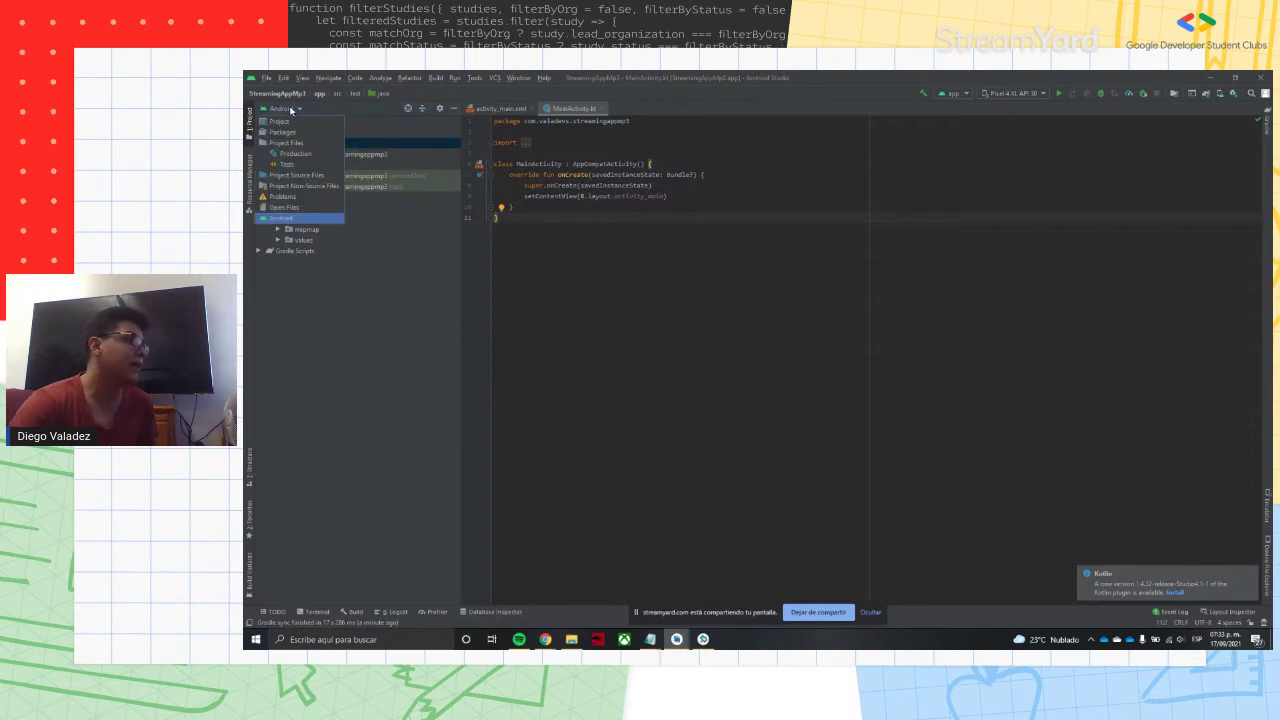
{"action": "left_click", "coordinate": [277, 113]}
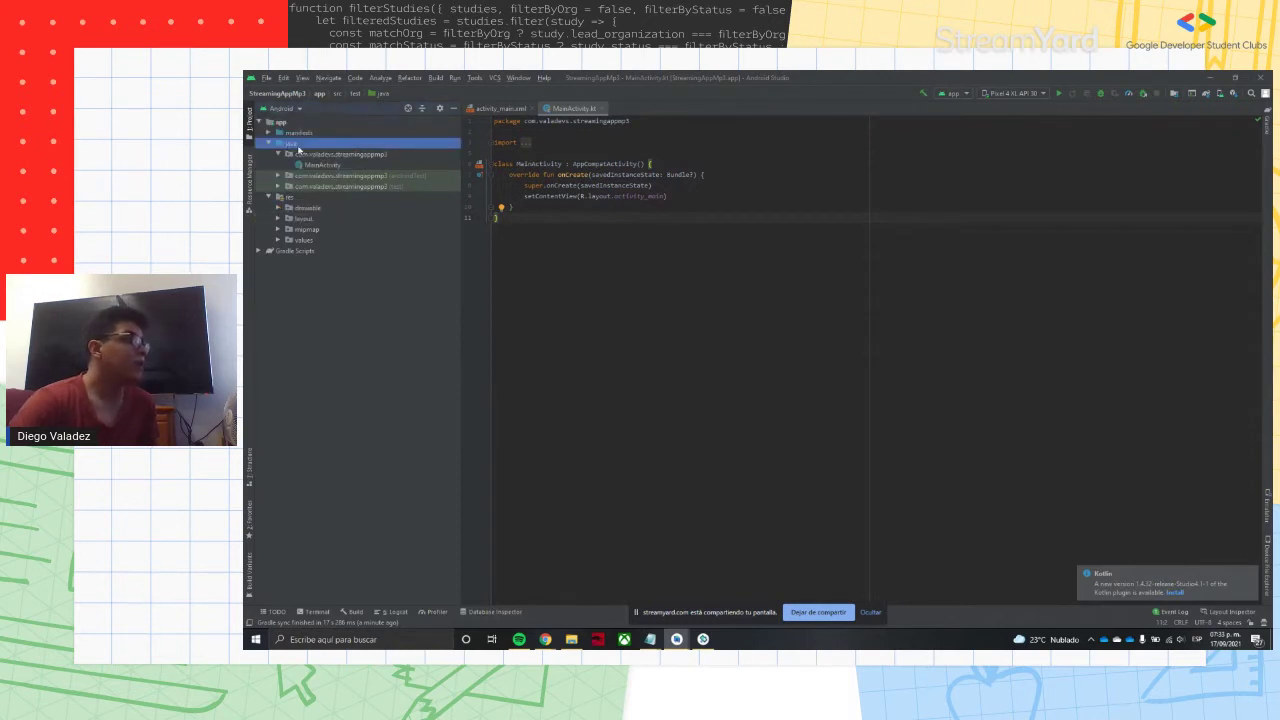
- Open MainActivity from the main package and examine its whole class body
{"action": "left_click", "coordinate": [290, 155]}
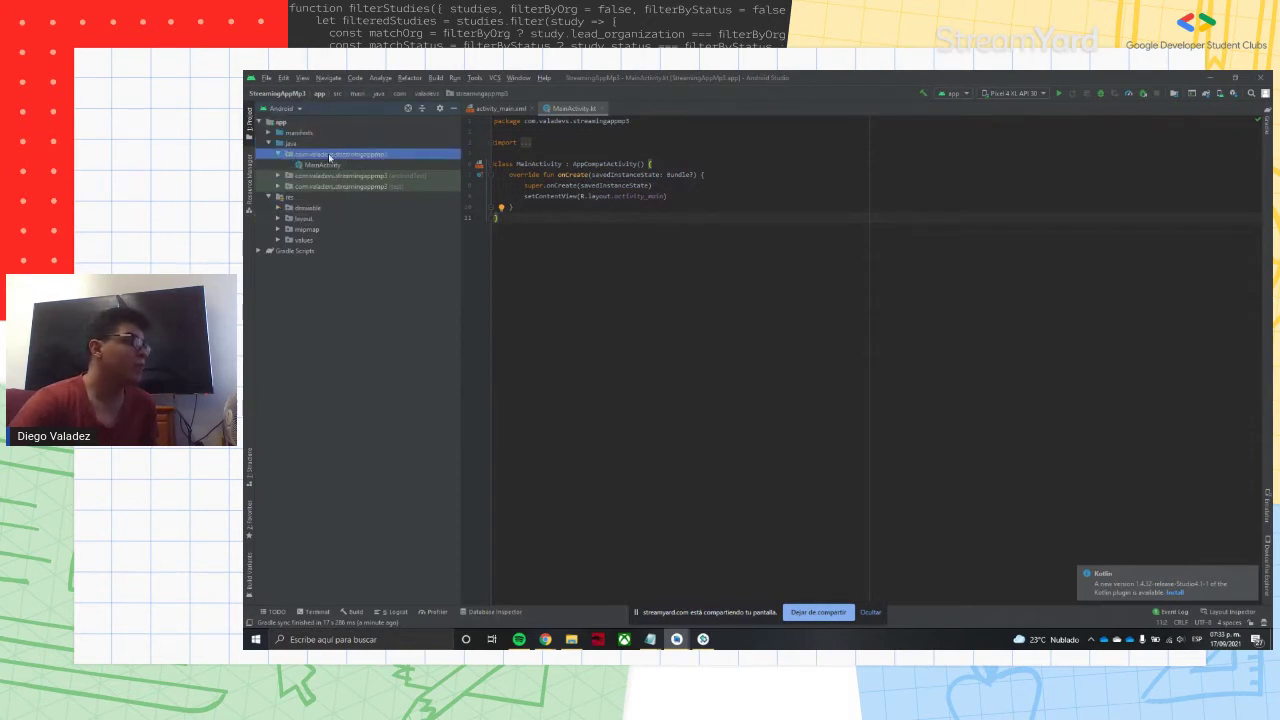
{"action": "double_click", "coordinate": [322, 165]}
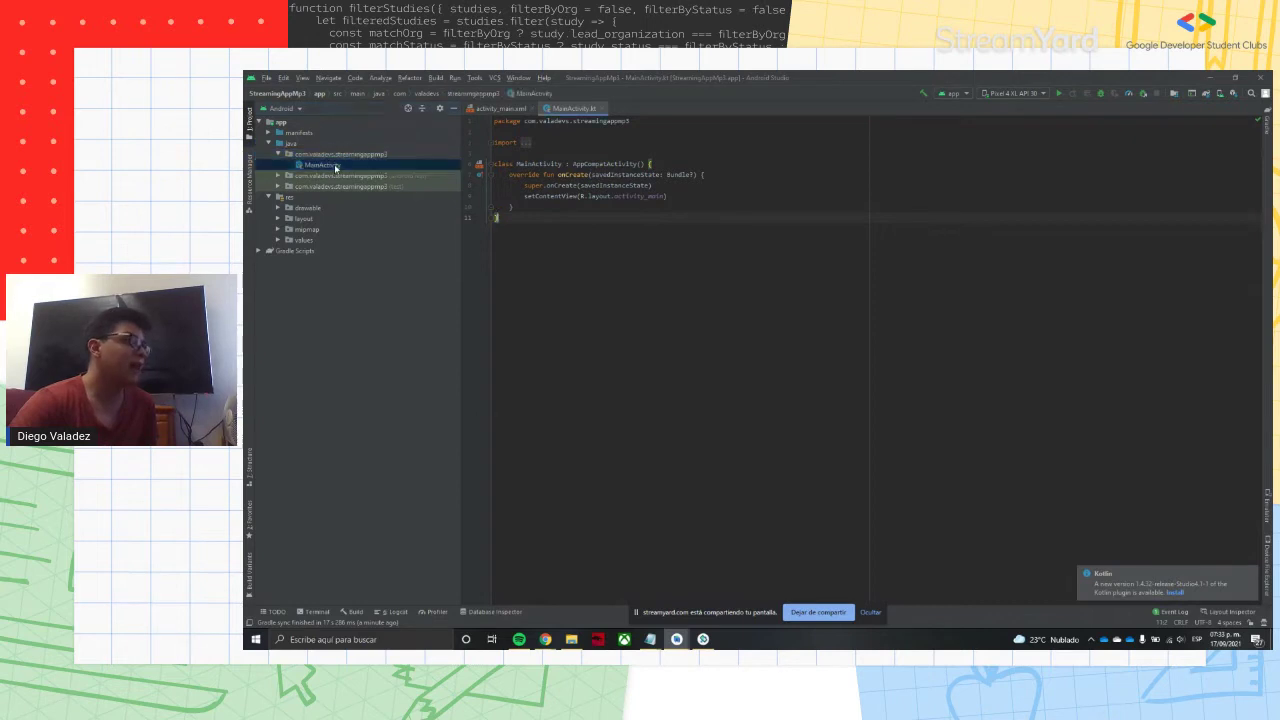
{"action": "left_click_drag", "start_coordinate": [529, 207], "coordinate": [492, 162]}
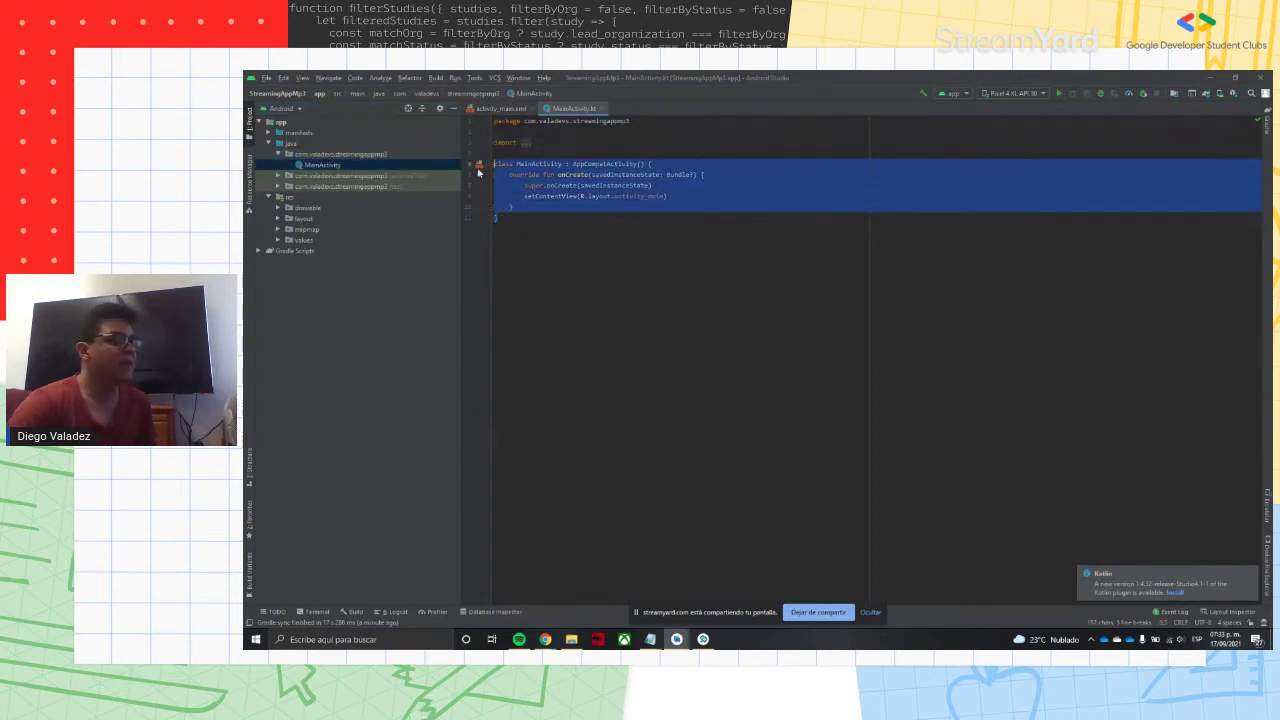
{"action": "left_click", "coordinate": [587, 260]}
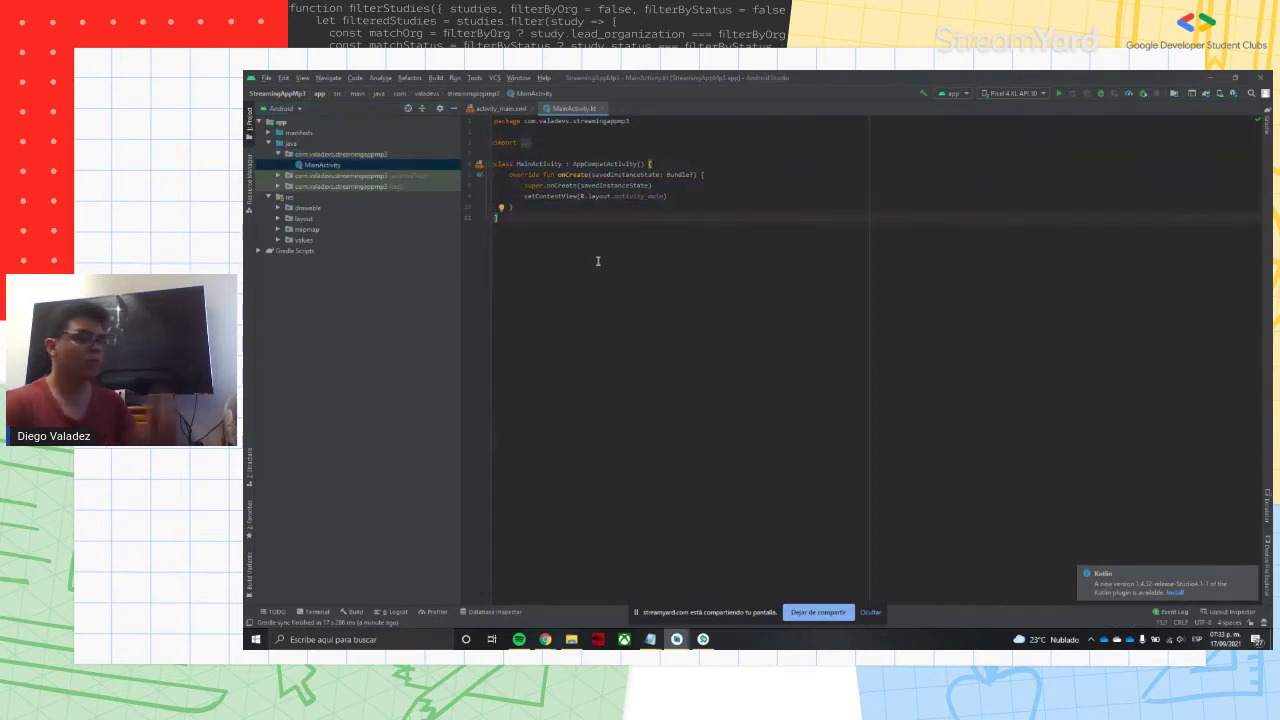
- Close the emulator showing the earlier Mp3Player app and run the new project on the Pixel 4 XL API 30 device
{"action": "left_click", "coordinate": [1059, 93]}
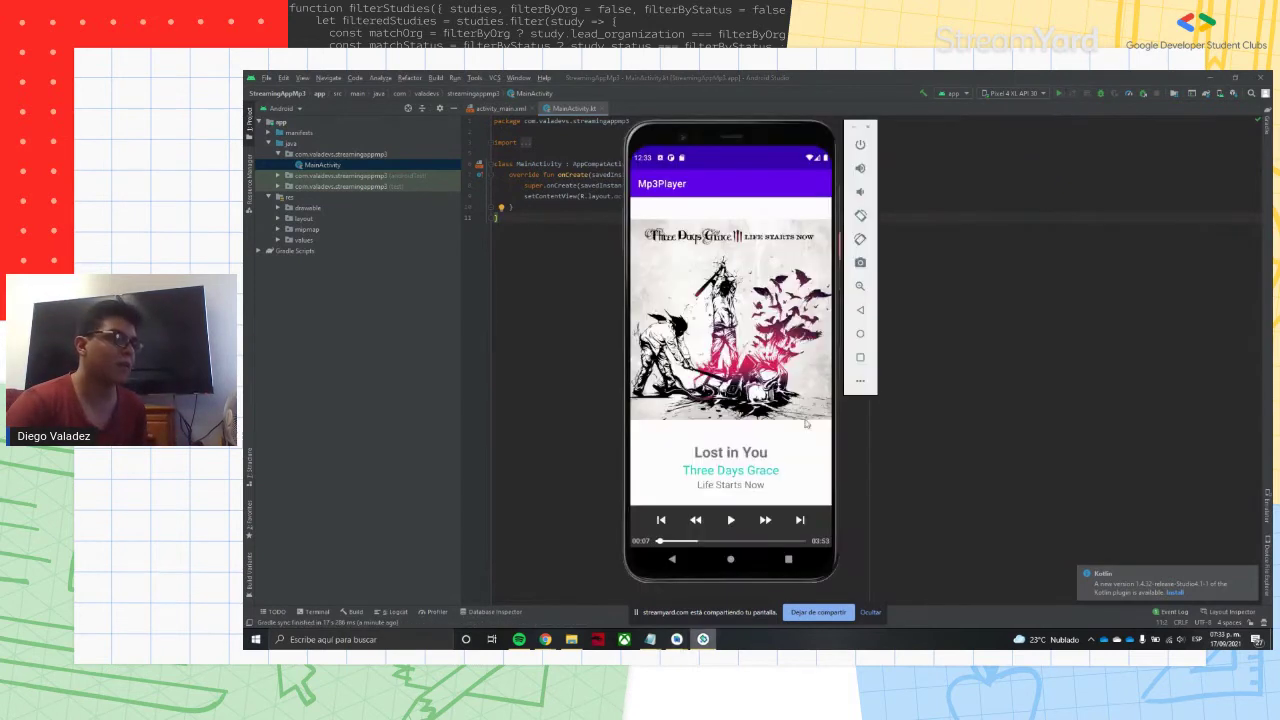
{"action": "left_click", "coordinate": [868, 129]}
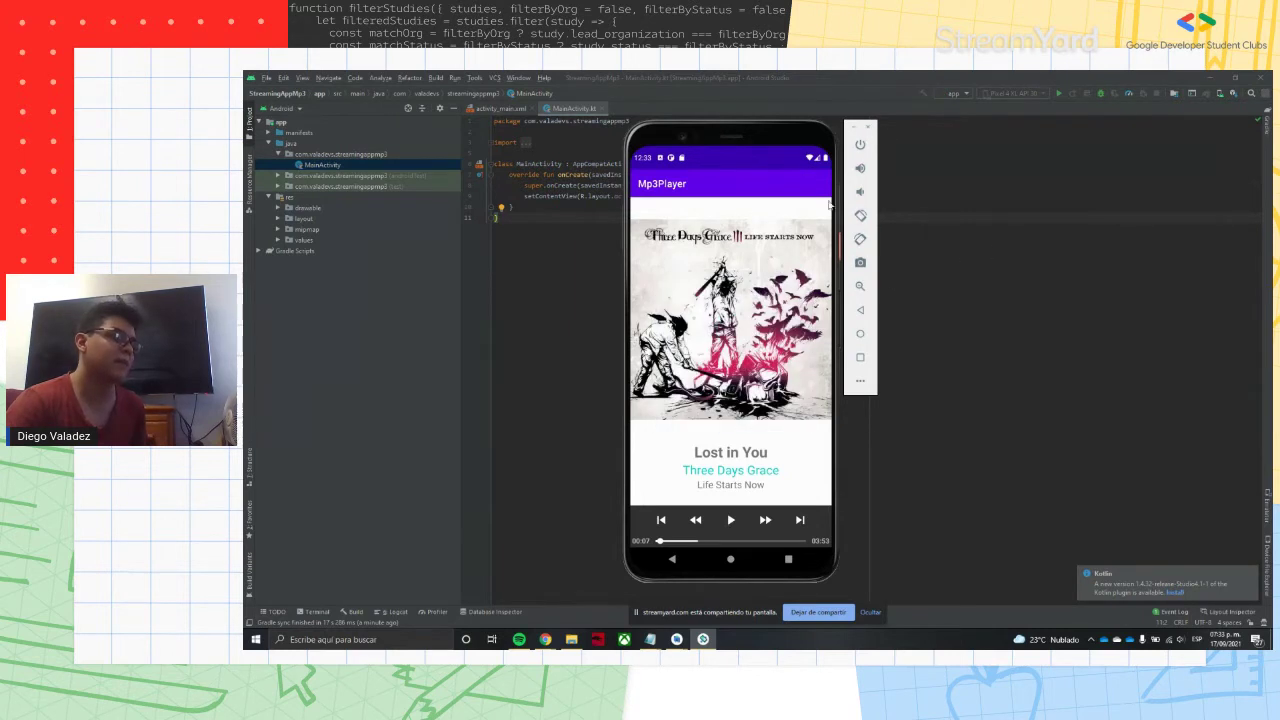
{"action": "left_click", "coordinate": [1058, 93]}
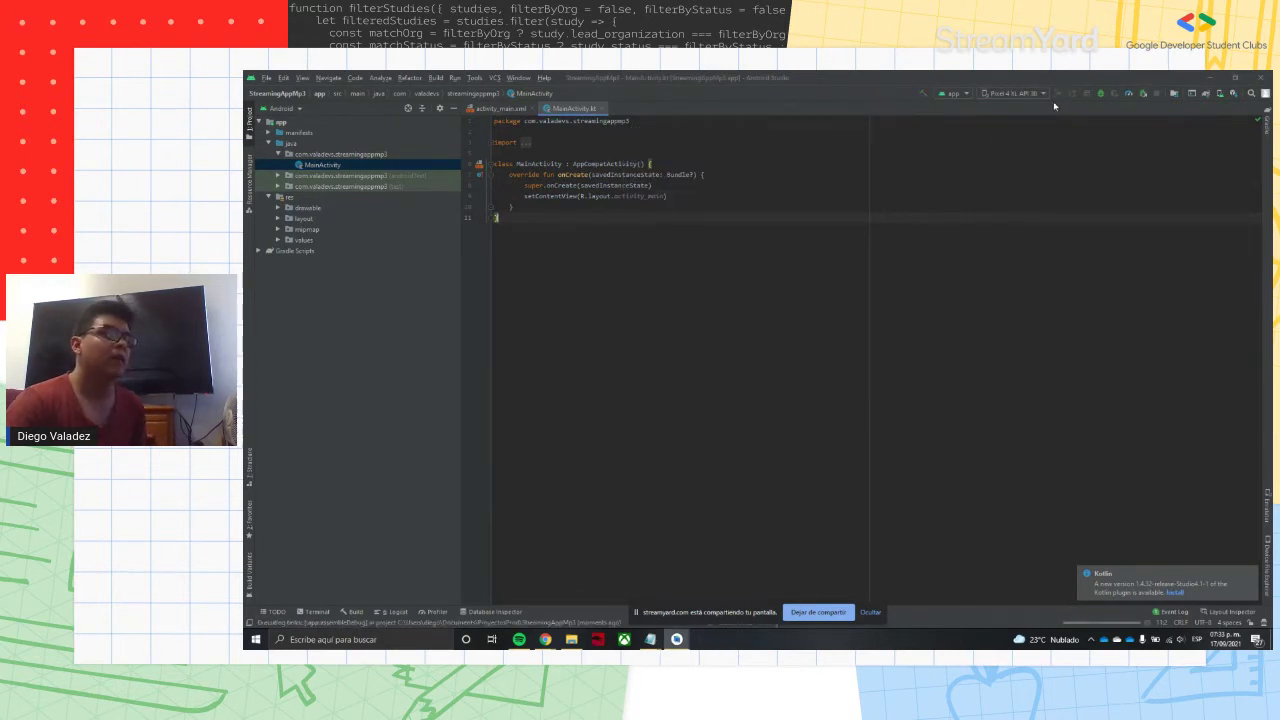